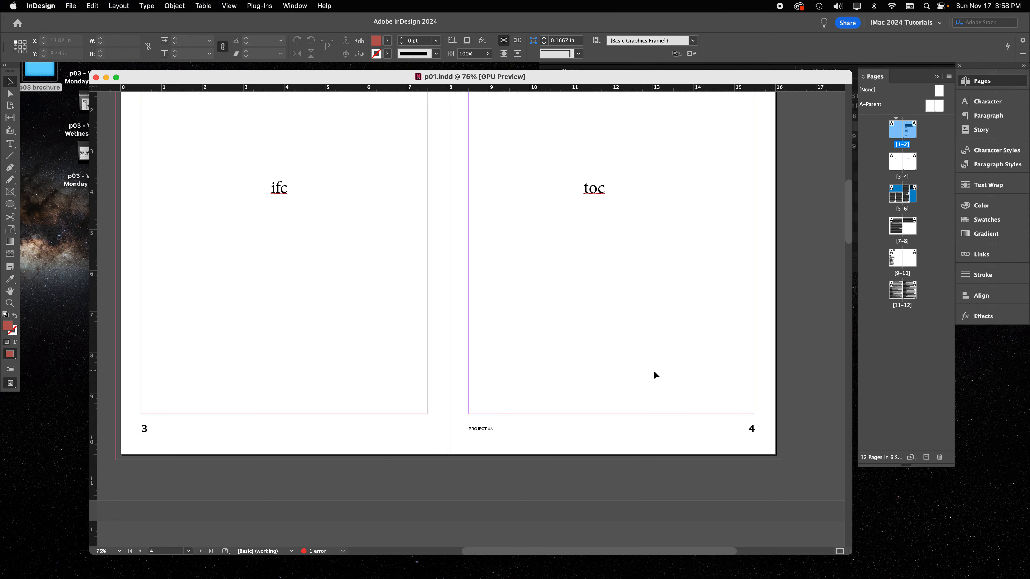
pyautogui.scroll(-5, 653, 370)
pyautogui.scroll(-10, 654, 370)
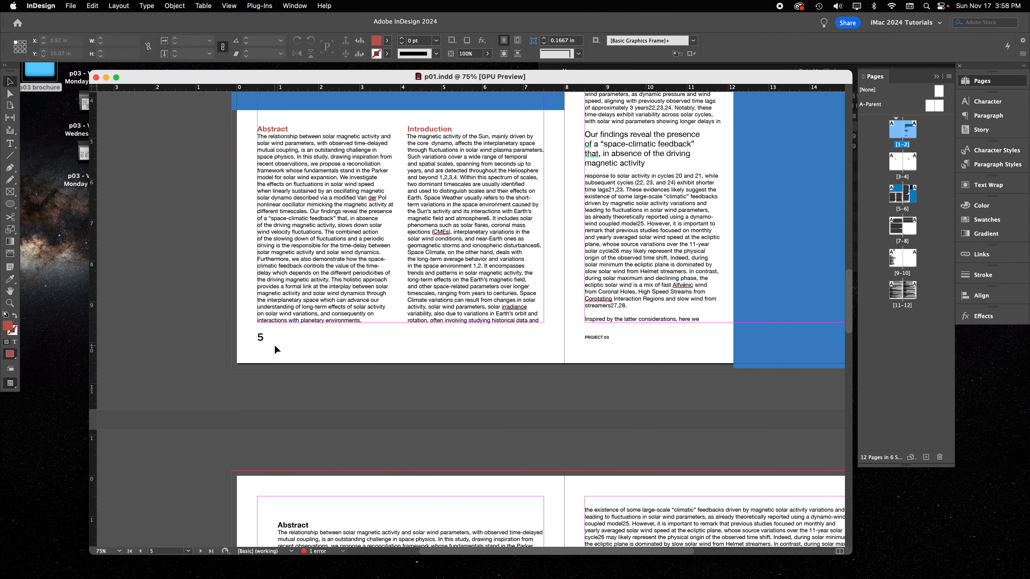
pyautogui.scroll(11, 508, 347)
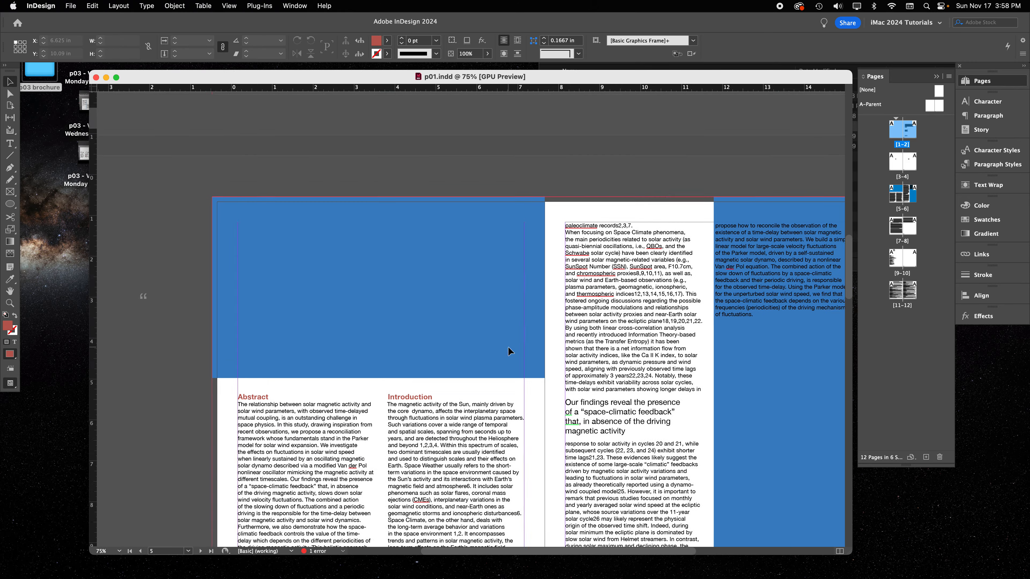
pyautogui.scroll(2, 509, 351)
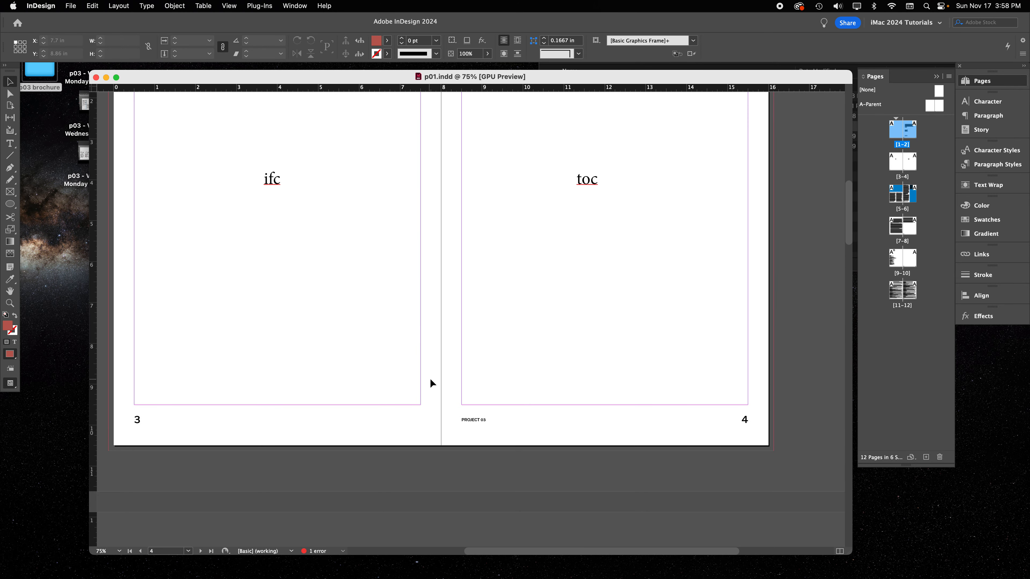
# Start a new section on the table of contents page, with page numbering starting at 1 in the 01,02,03... style
pyautogui.click(938, 174)
pyautogui.click(917, 159)
pyautogui.click(912, 162)
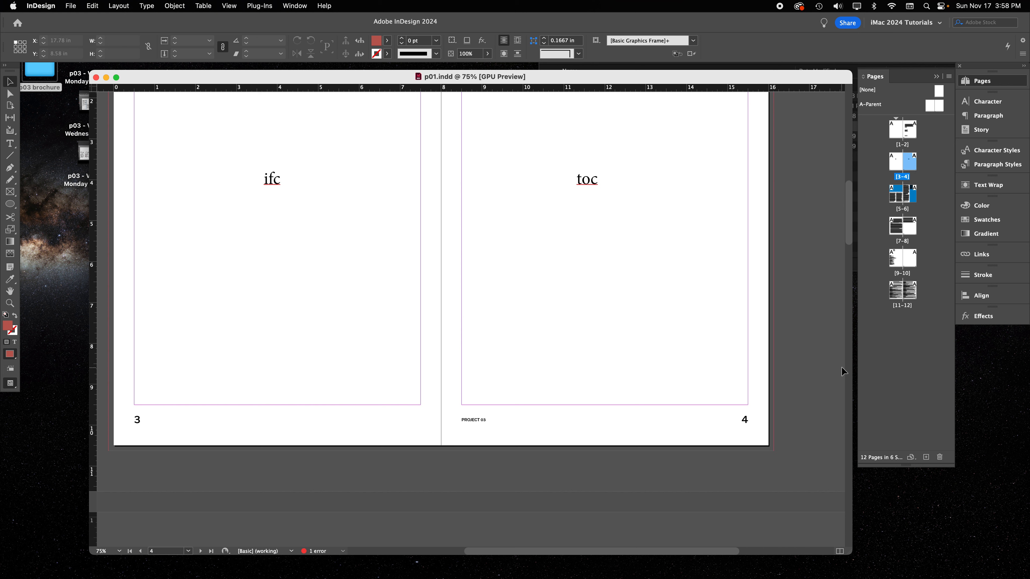
pyautogui.rightClick(917, 163)
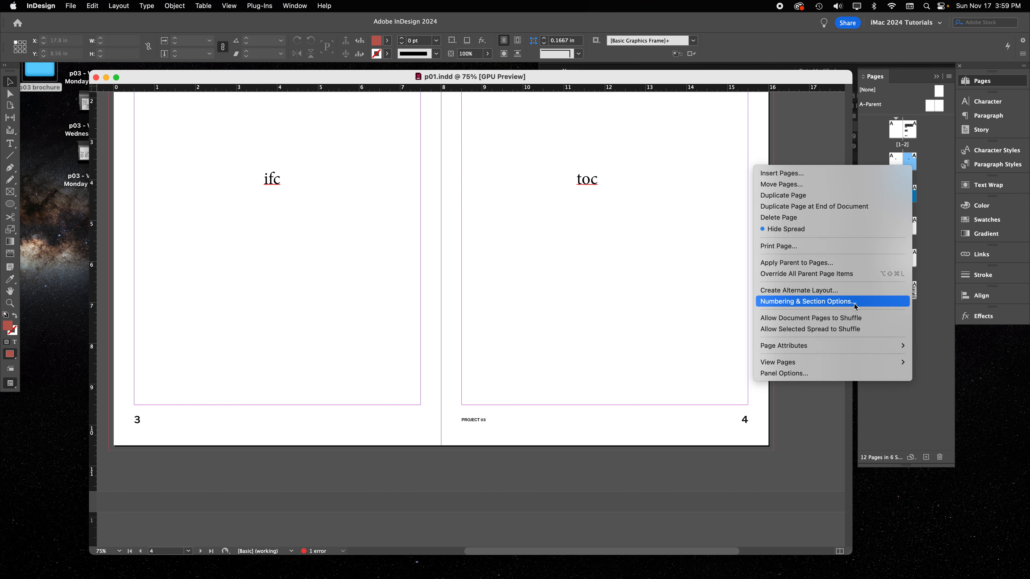
pyautogui.rightClick(913, 163)
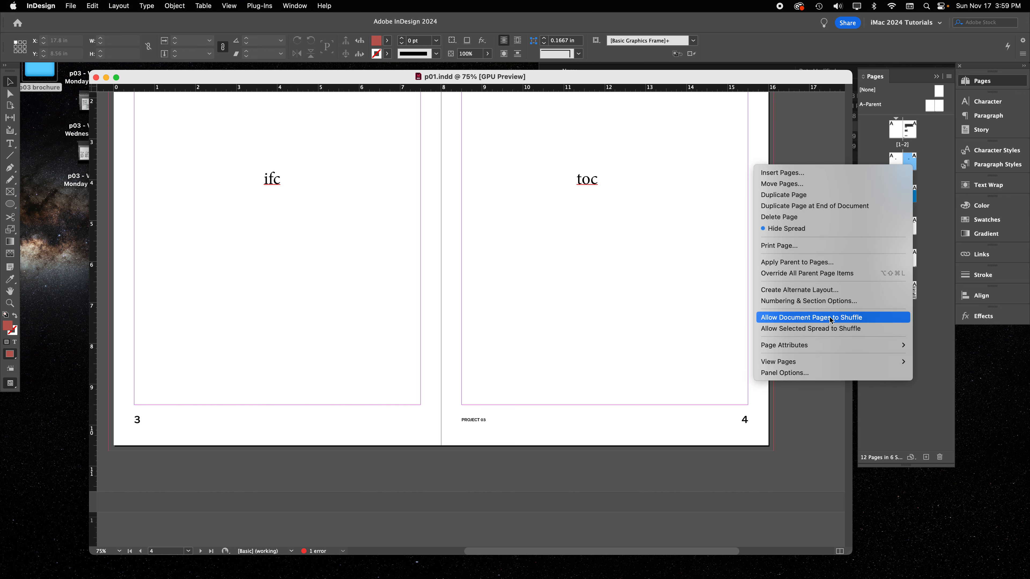
pyautogui.click(836, 307)
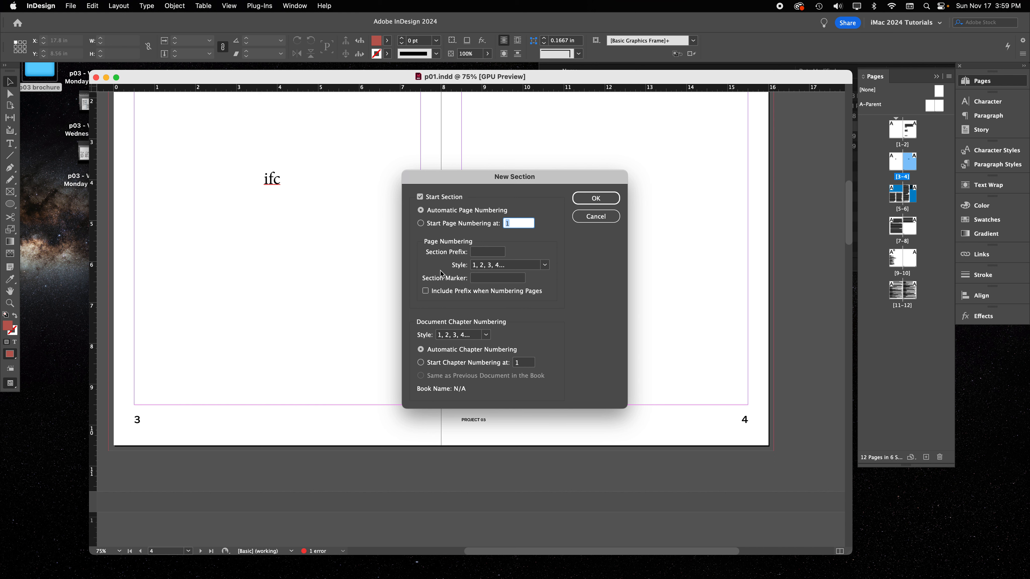
pyautogui.click(421, 223)
pyautogui.click(548, 265)
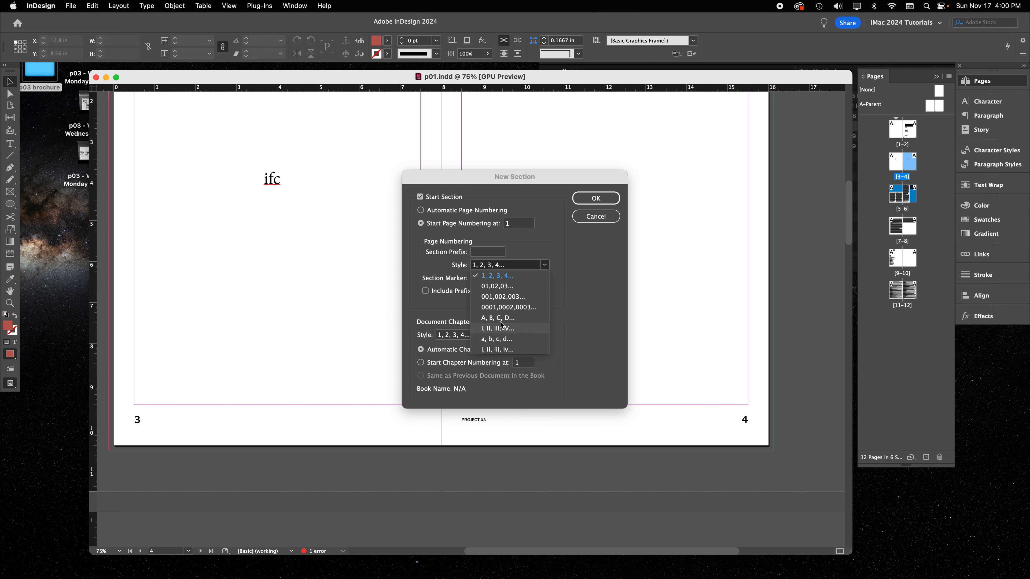
pyautogui.click(507, 289)
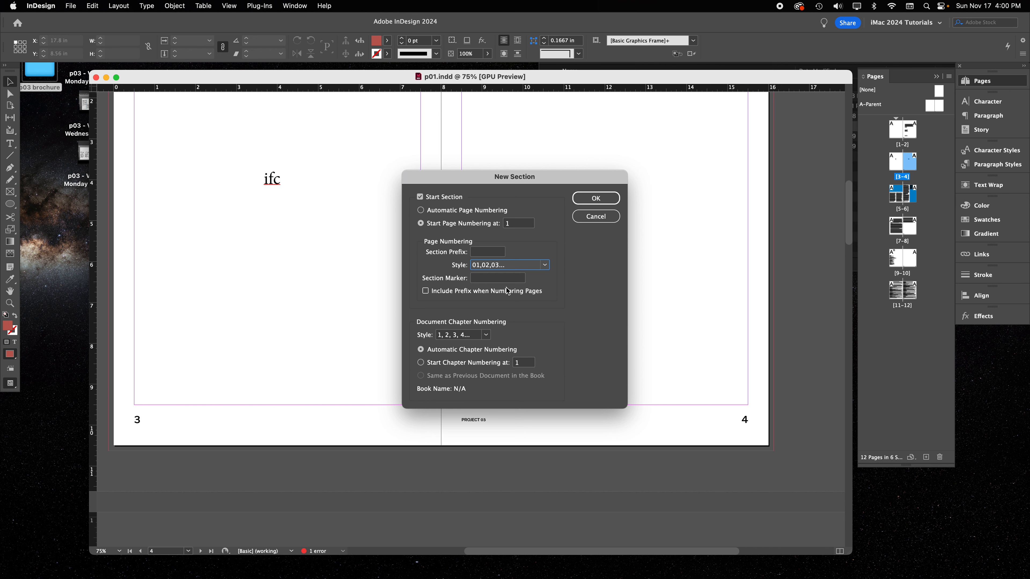
pyautogui.click(602, 202)
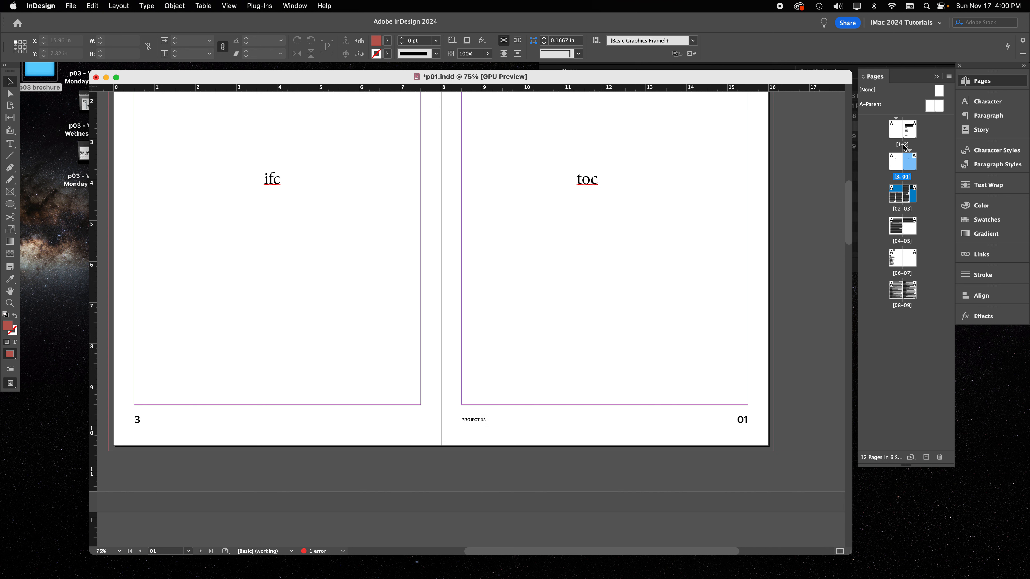
# Delete the page number from the inside front cover page labelled "ifc"
pyautogui.scroll(10, 658, 143)
pyautogui.scroll(-10, 720, 295)
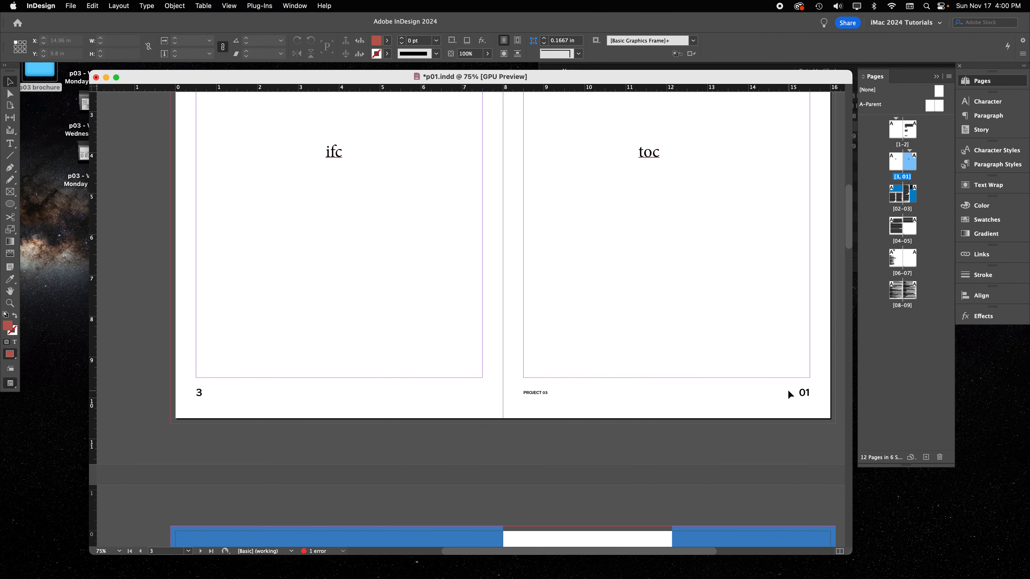
pyautogui.scroll(-10, 788, 393)
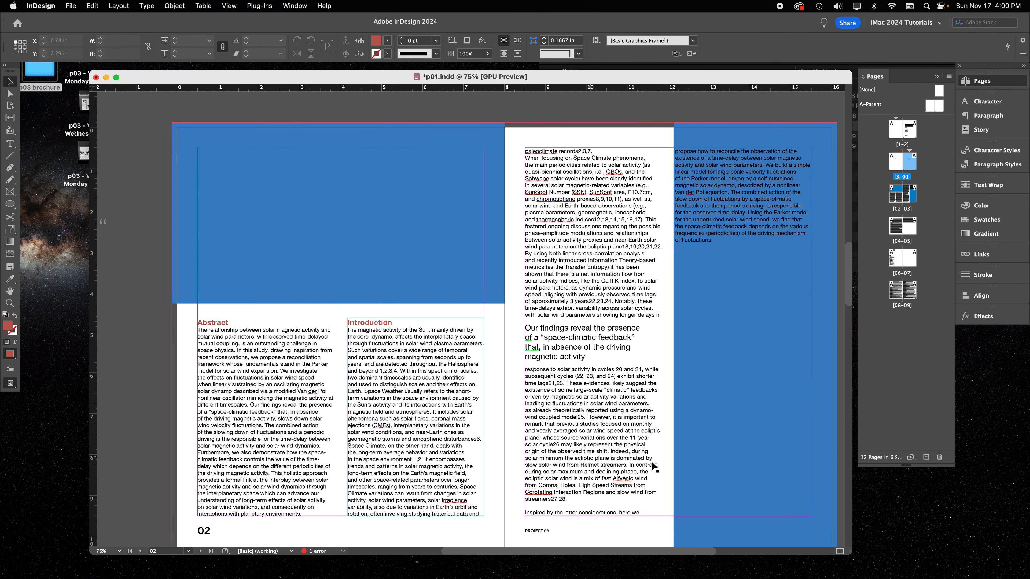
pyautogui.scroll(10, 577, 240)
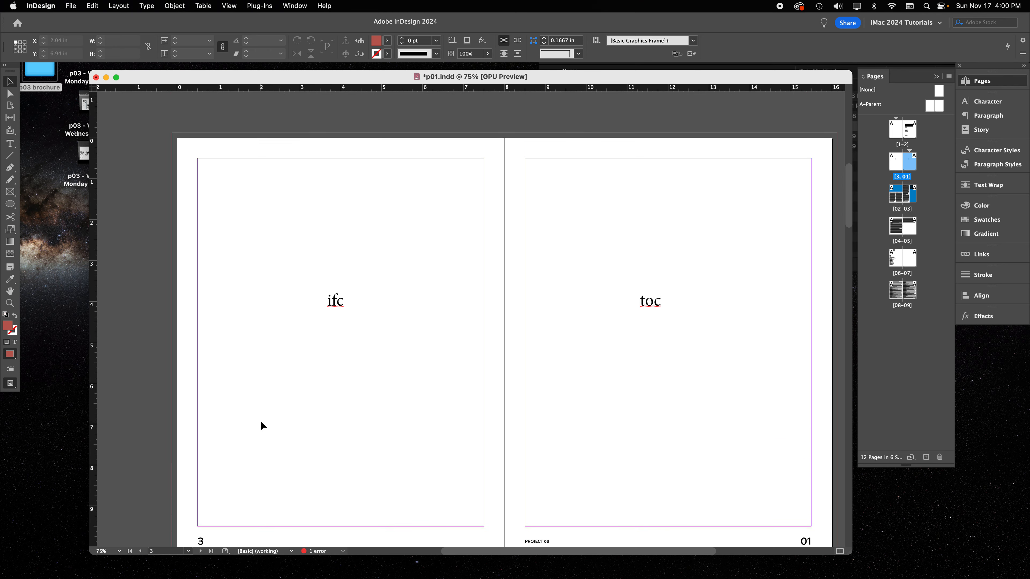
pyautogui.scroll(-2, 261, 424)
pyautogui.moveTo(175, 425); pyautogui.dragTo(275, 489)
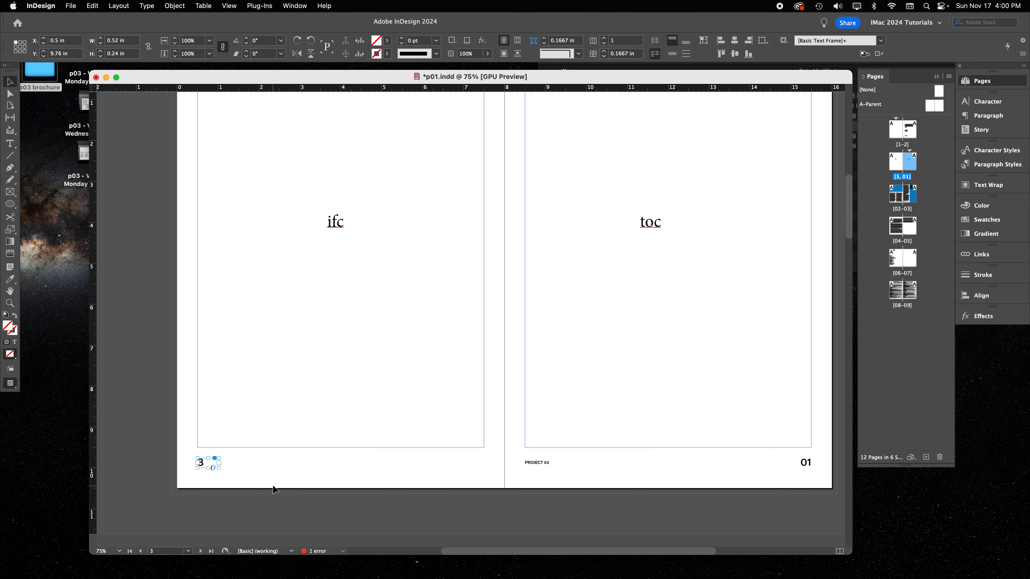
pyautogui.press('BackSpace')
# Delete the page numbers and the PROJECT 03 footer from the first spread, pages 1–2
pyautogui.scroll(5, 294, 299)
pyautogui.moveTo(177, 200); pyautogui.dragTo(252, 160)
pyautogui.press('BackSpace')
pyautogui.moveTo(521, 215); pyautogui.dragTo(823, 179)
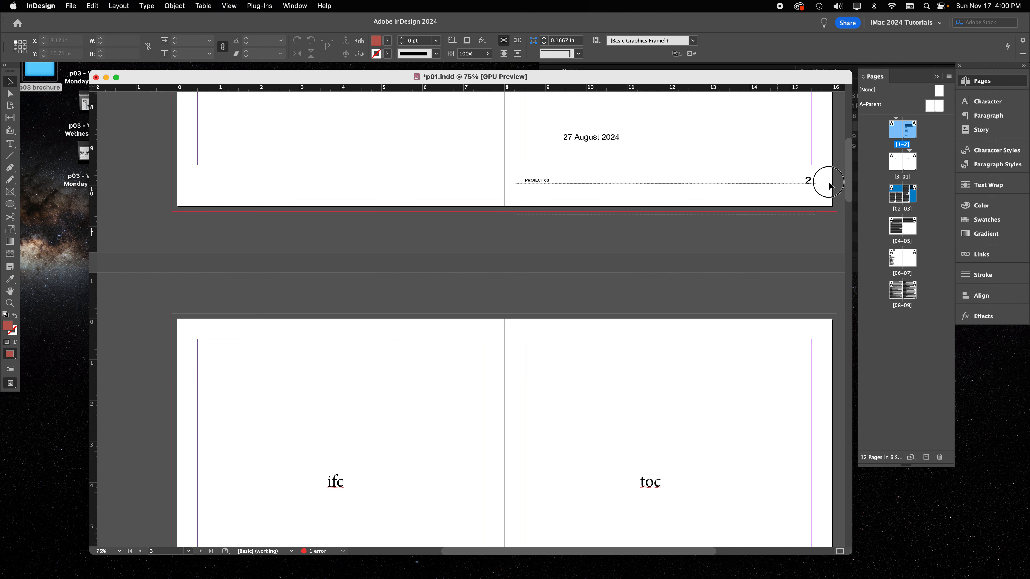
pyautogui.hscroll(5, 733, 187)
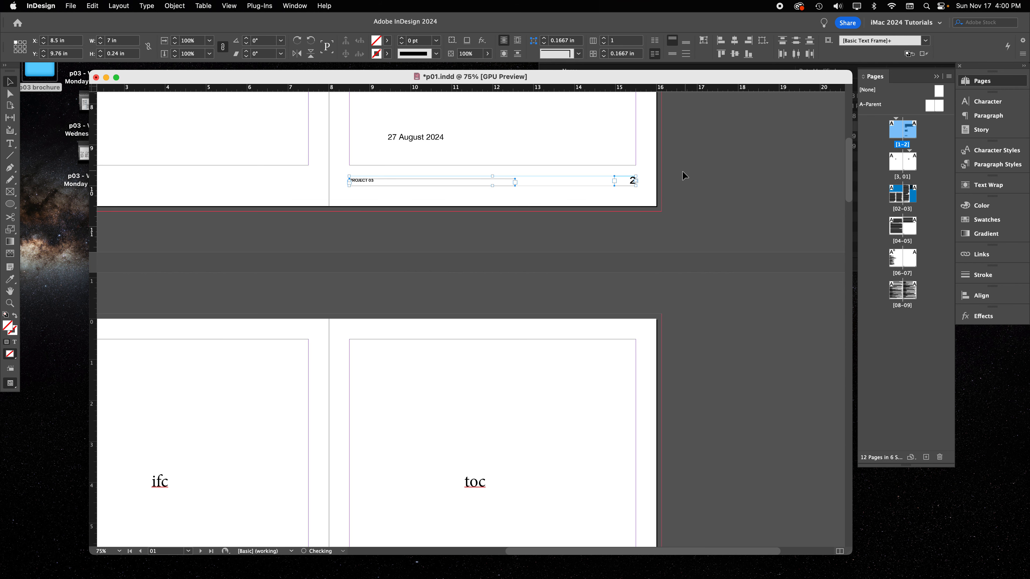
pyautogui.press('BackSpace')
# Check the page numbering from the table of contents page through the references spread, pages 08–09
pyautogui.scroll(-10, 567, 237)
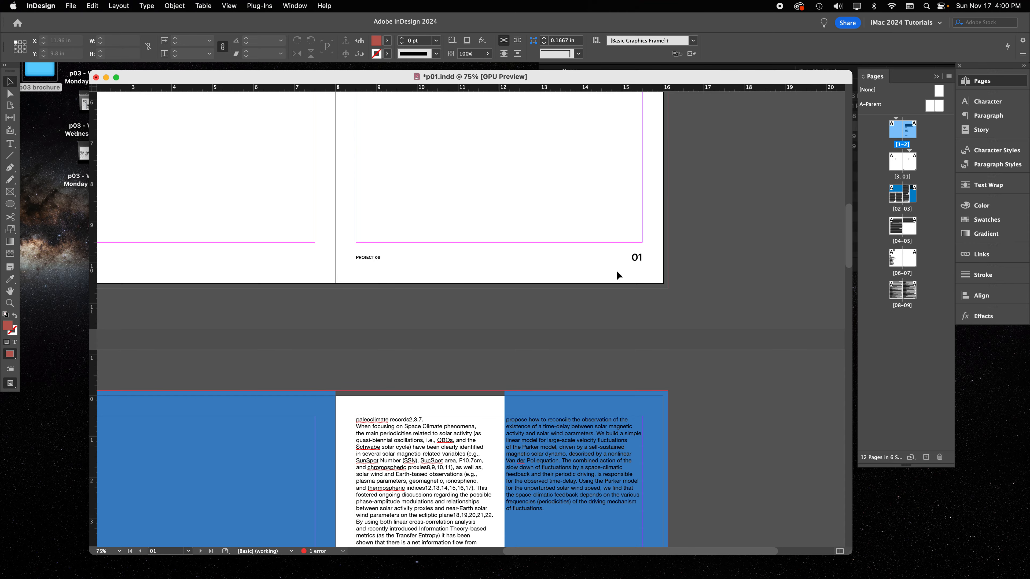
pyautogui.hscroll(-5, 563, 274)
pyautogui.scroll(-10, 667, 256)
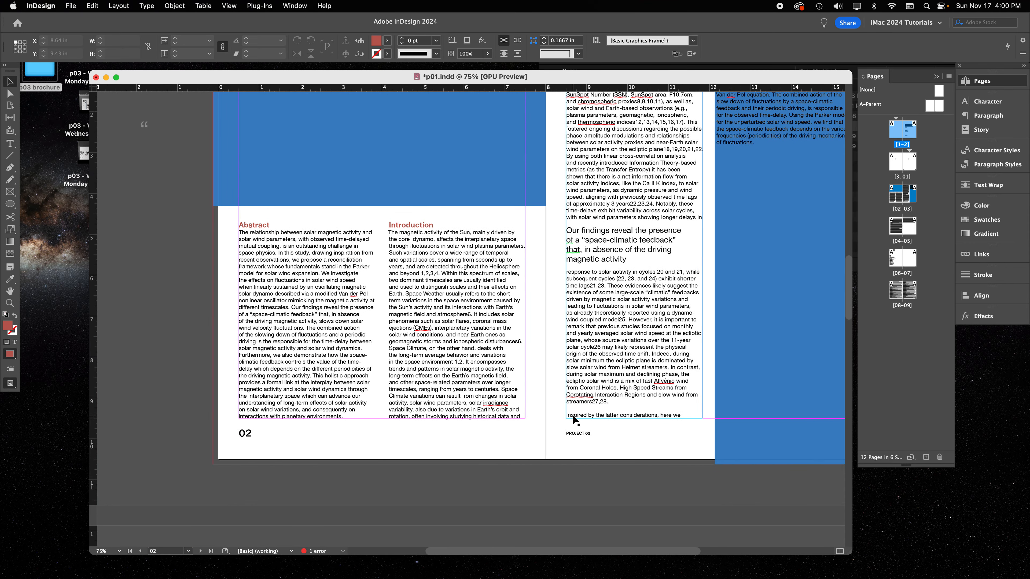
pyautogui.scroll(-12, 572, 415)
pyautogui.scroll(-3, 572, 415)
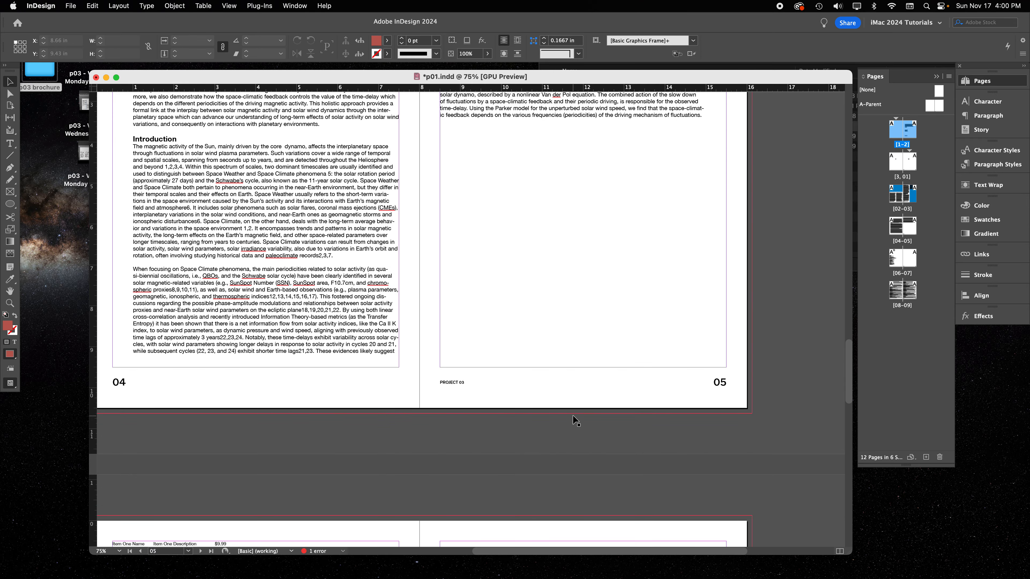
pyautogui.scroll(4, 572, 415)
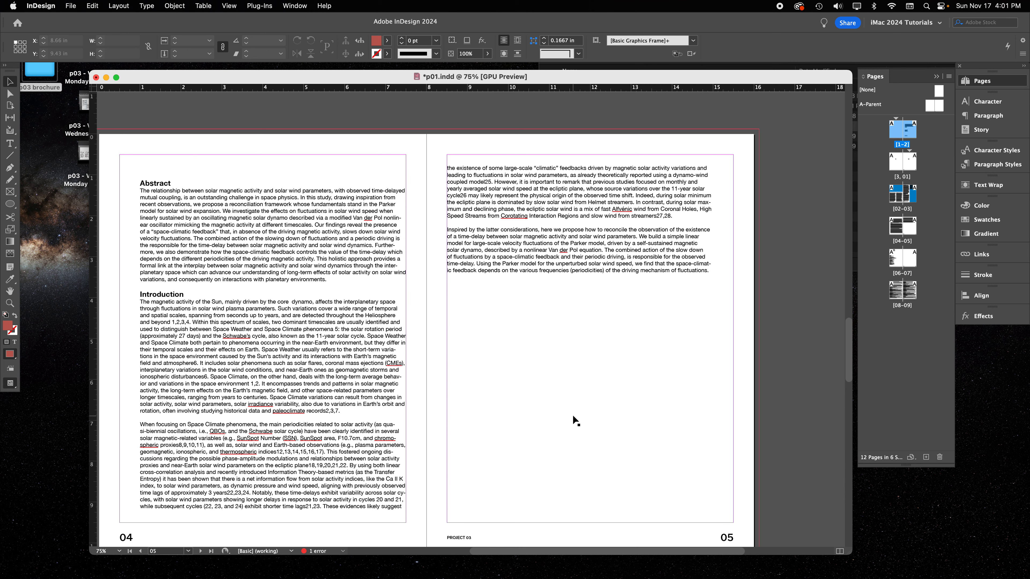
pyautogui.doubleClick(899, 291)
pyautogui.hscroll(6, 460, 299)
pyautogui.scroll(-2, 460, 299)
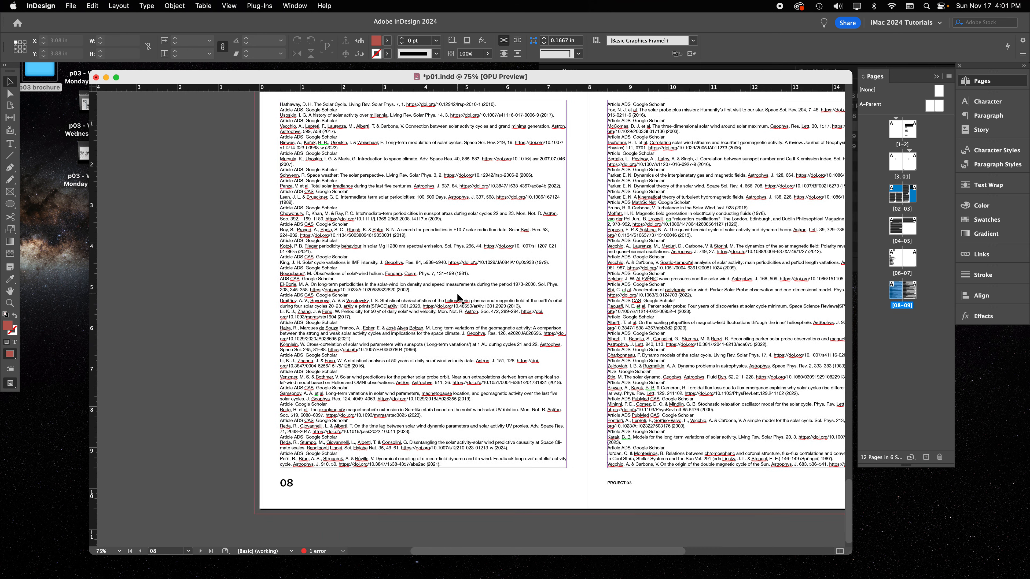
pyautogui.hscroll(2, 460, 299)
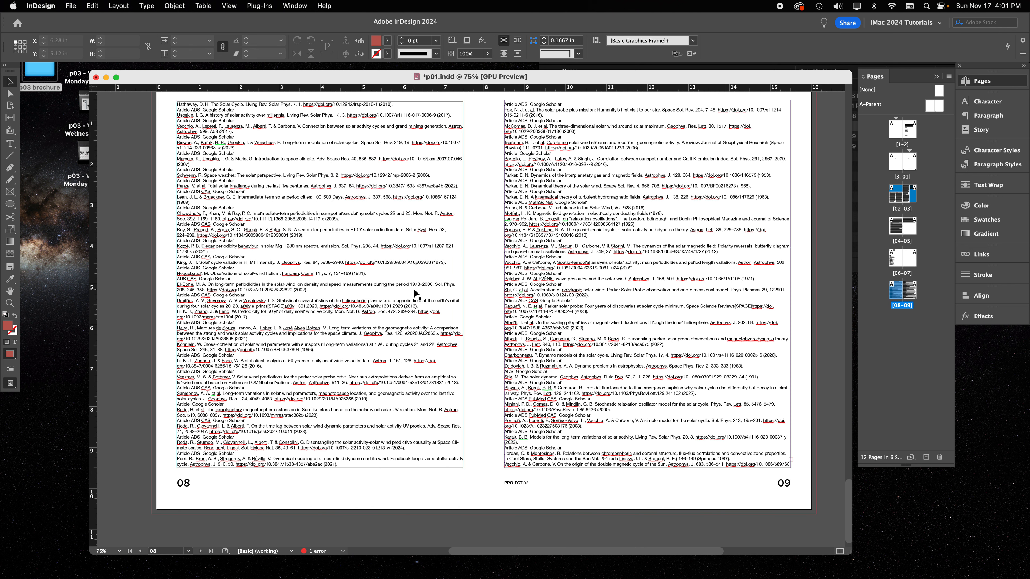
pyautogui.scroll(1, 416, 288)
pyautogui.scroll(1, 416, 287)
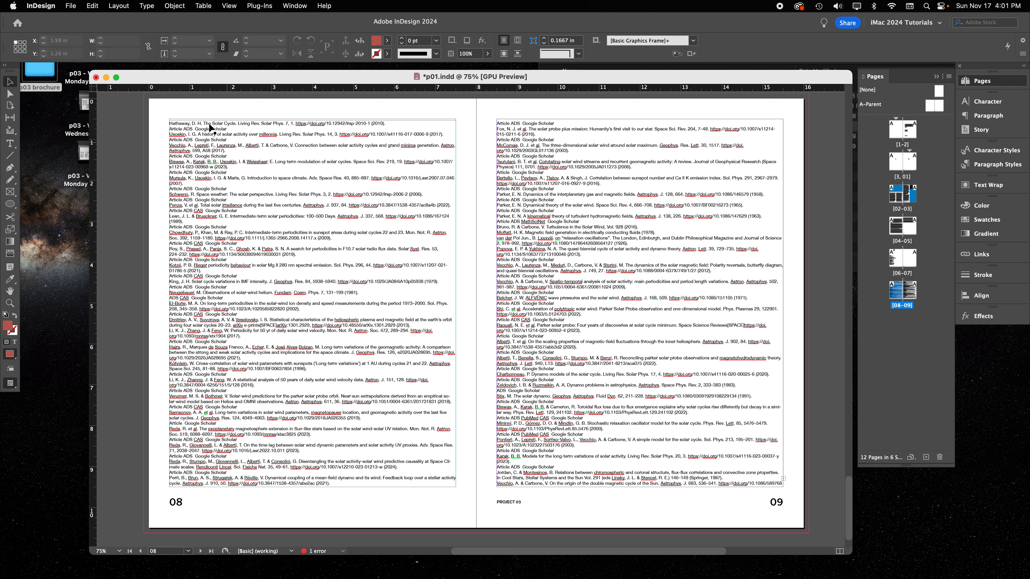
# Examine the two references text frames and the first "Article ADS Google Scholar" line on page 08
pyautogui.click(400, 149)
pyautogui.click(594, 167)
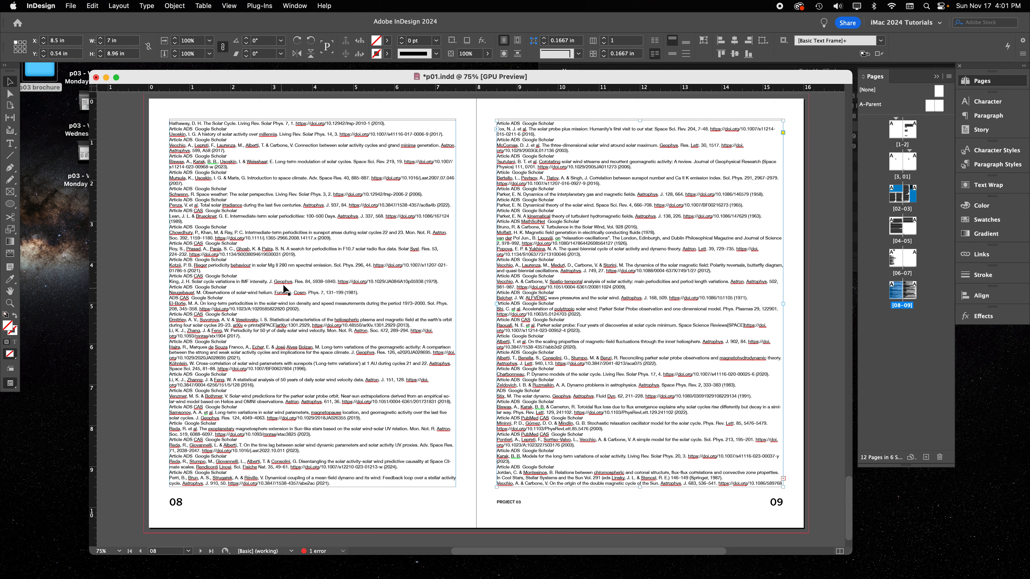
pyautogui.doubleClick(229, 139)
pyautogui.moveTo(227, 129); pyautogui.dragTo(170, 129)
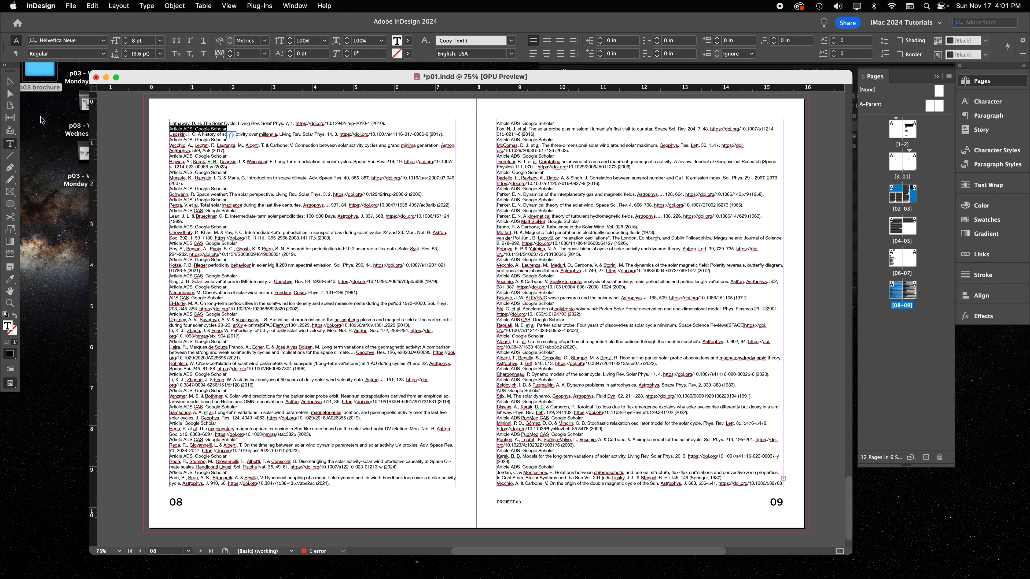
pyautogui.press('Escape')
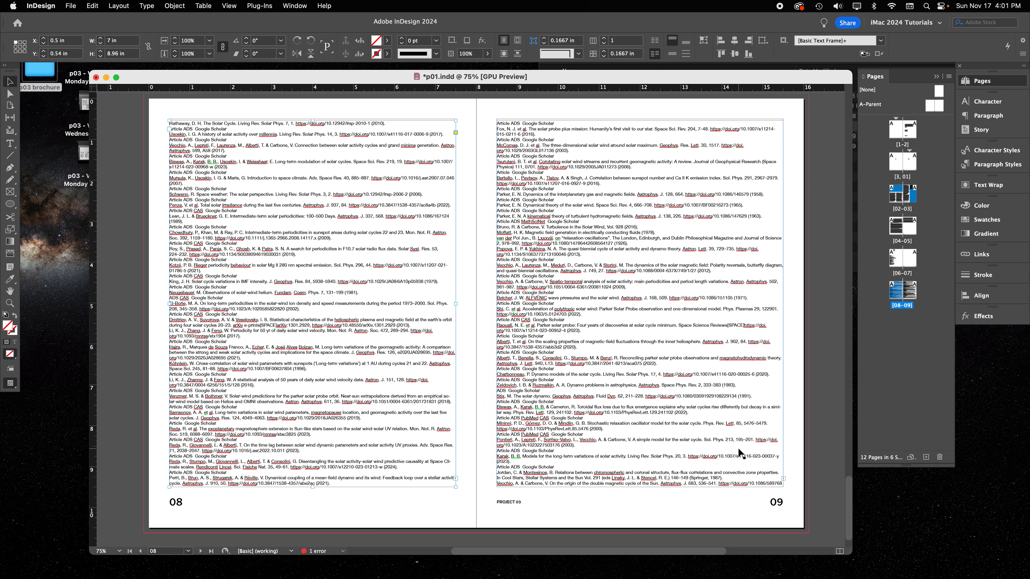
pyautogui.click(477, 370)
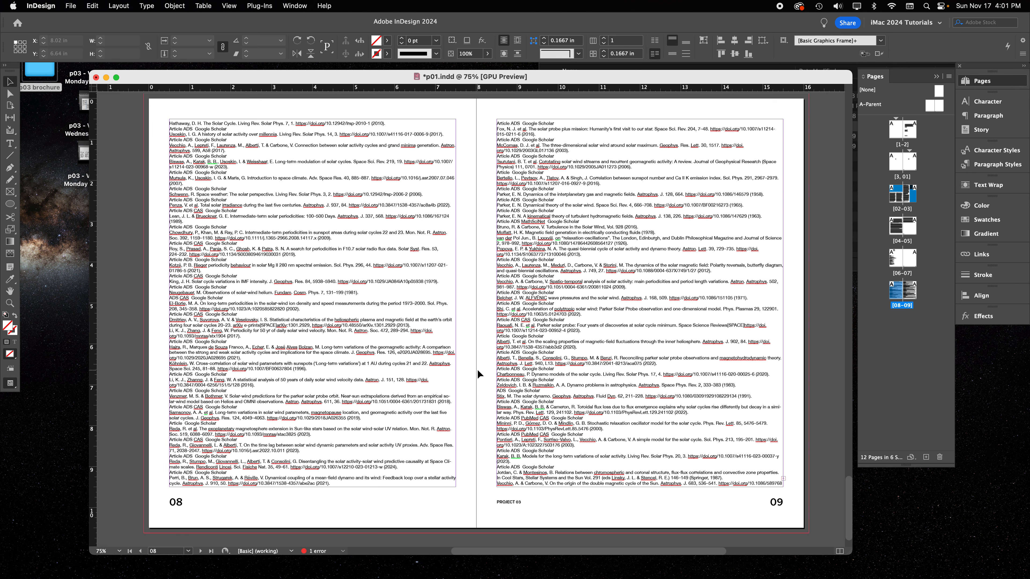
# Select both references text frames on pages 08–09 and divide them into three columns
pyautogui.moveTo(143, 265); pyautogui.dragTo(378, 291)
pyautogui.click(589, 324)
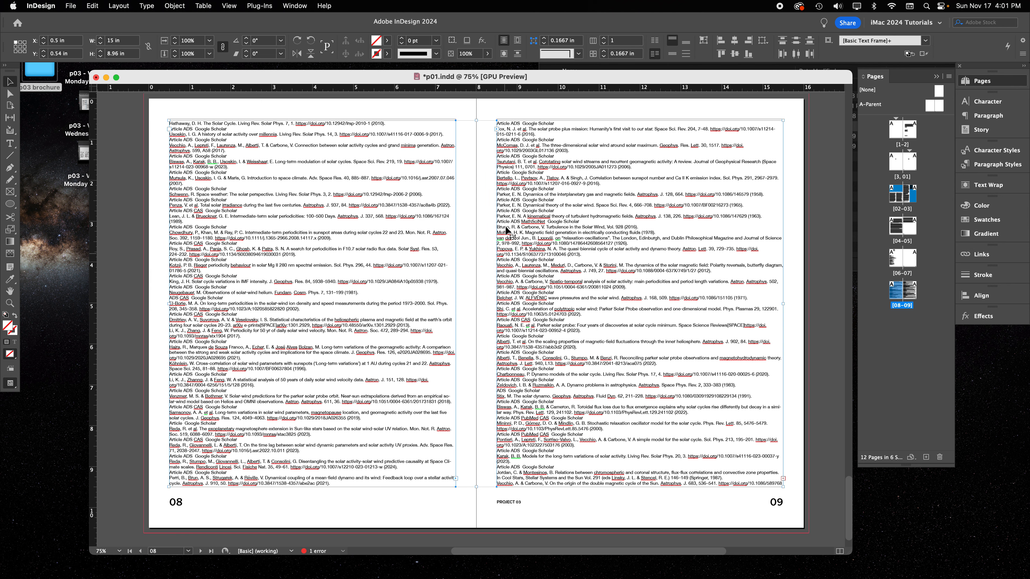
pyautogui.click(604, 39)
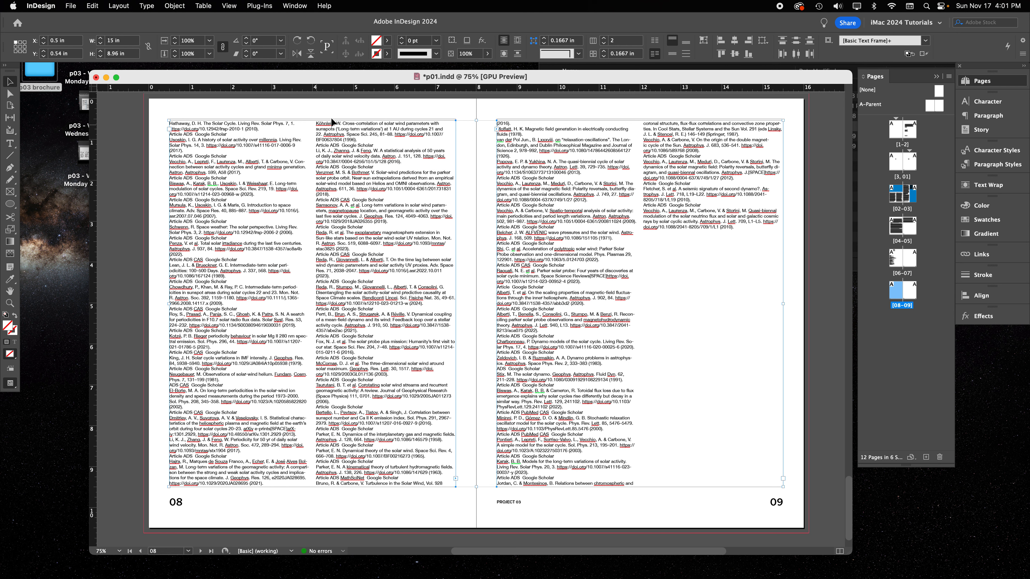
pyautogui.click(604, 43)
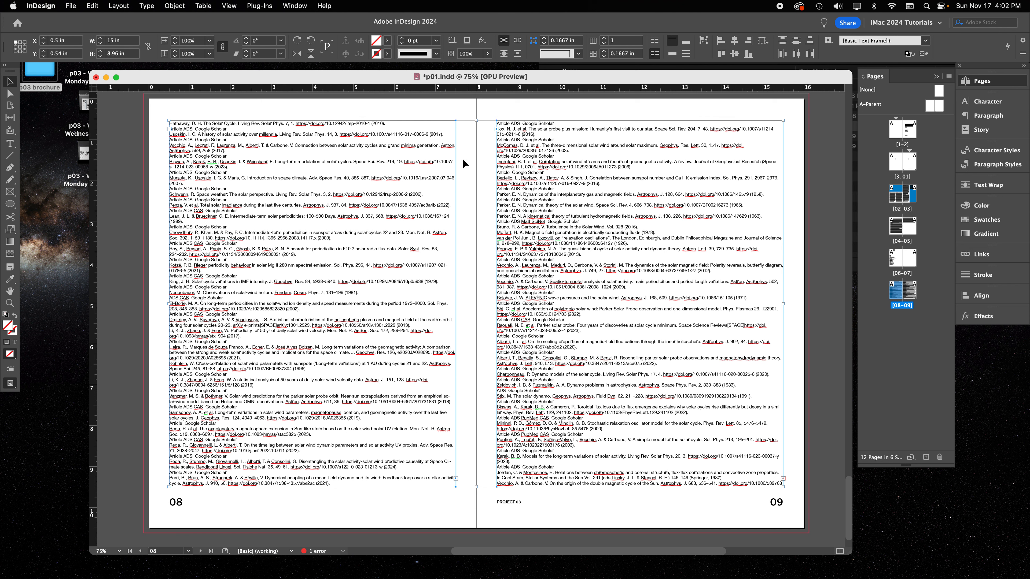
pyautogui.click(604, 39)
pyautogui.click(604, 38)
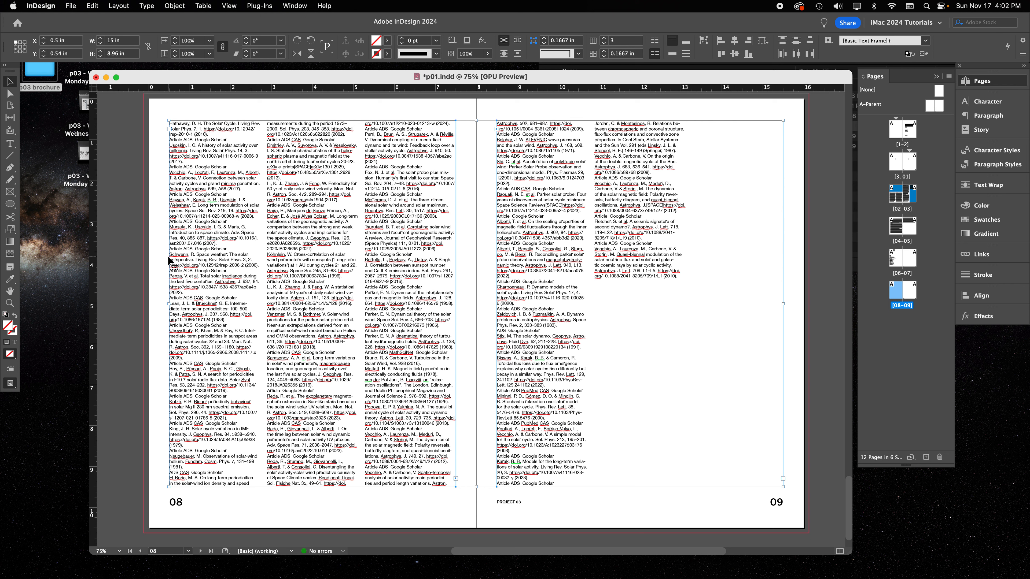
# Try four and five columns in the references text frames on pages 08–09 and return them to three
pyautogui.click(605, 38)
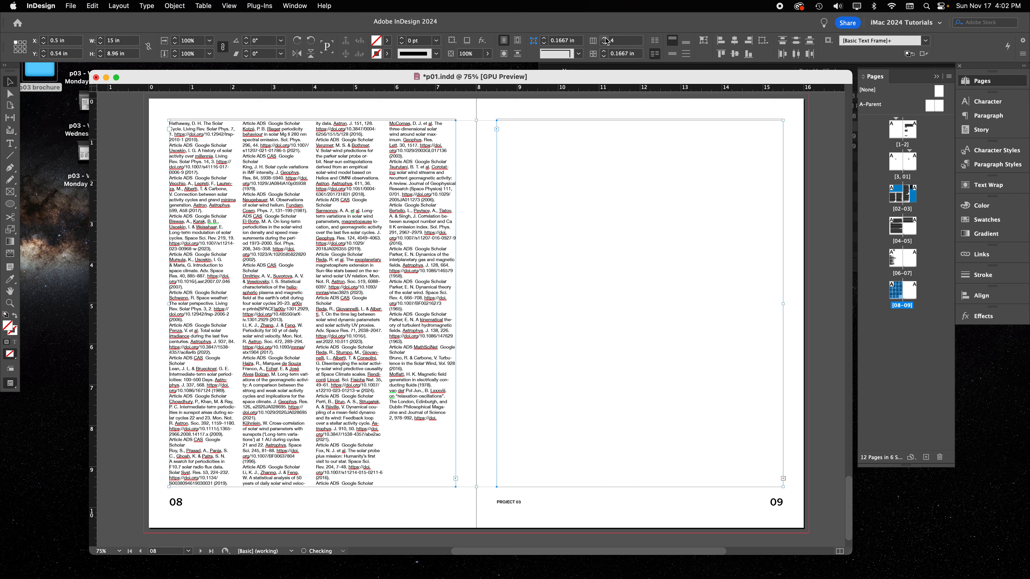
pyautogui.click(605, 39)
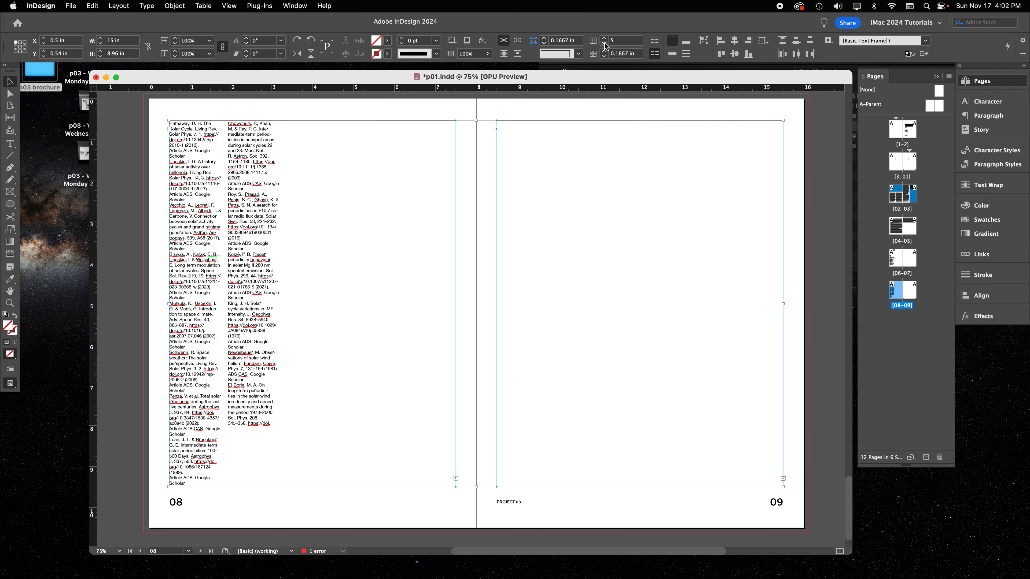
pyautogui.click(605, 44)
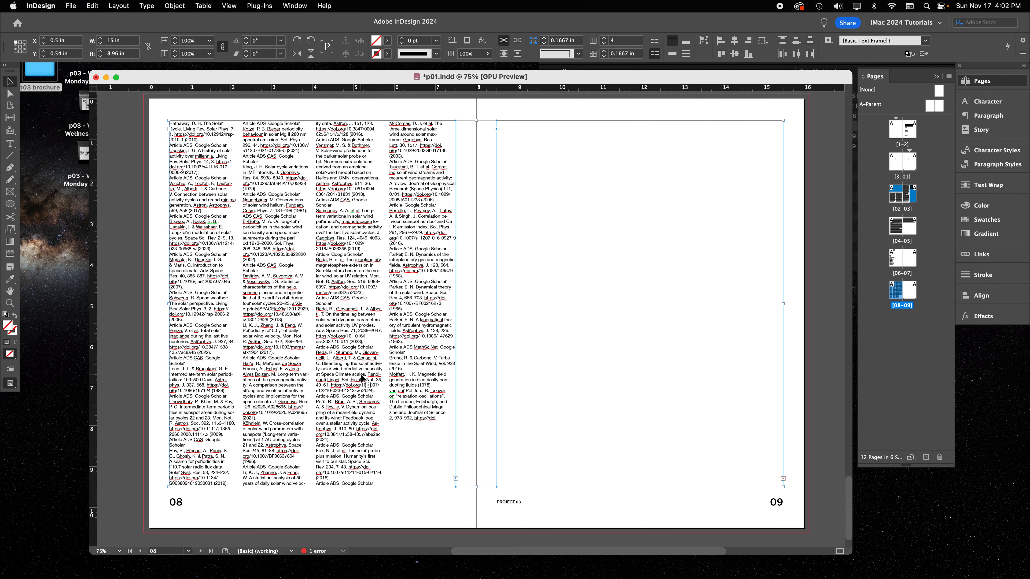
pyautogui.click(604, 39)
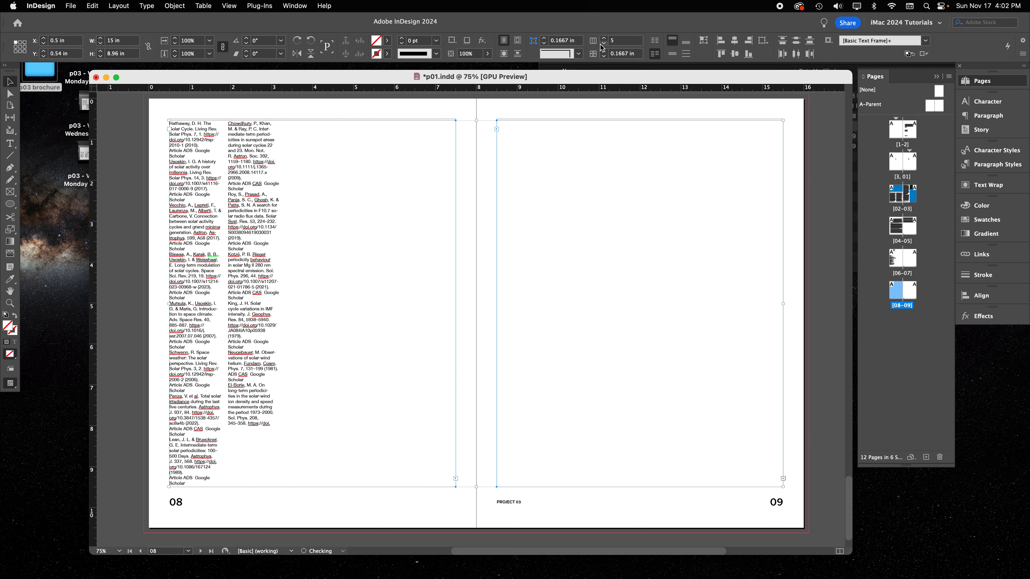
pyautogui.click(605, 44)
pyautogui.click(604, 43)
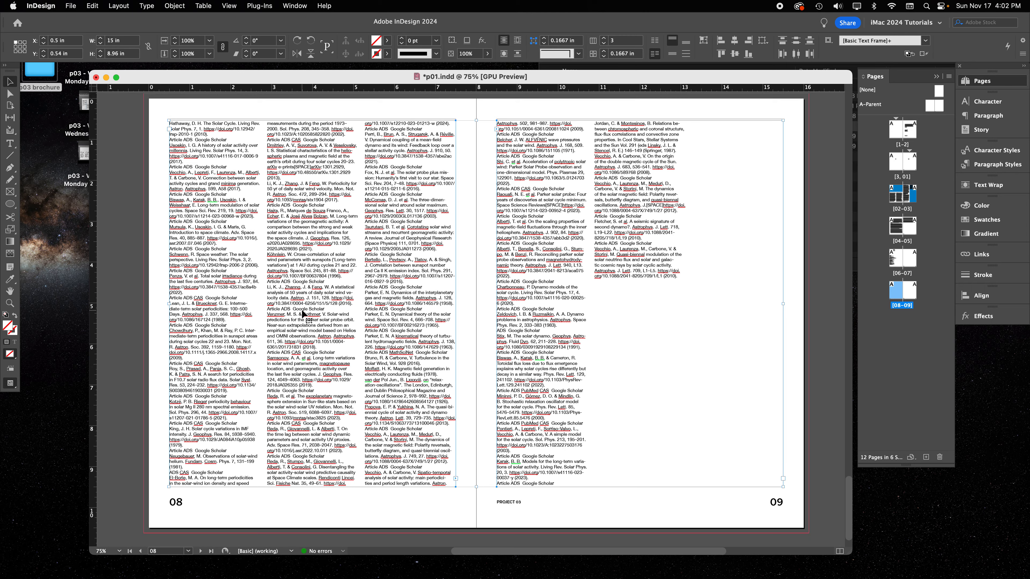
# Examine the body text on page 02 and compare the references layout on pages 06 and 08–09
pyautogui.scroll(20, 528, 300)
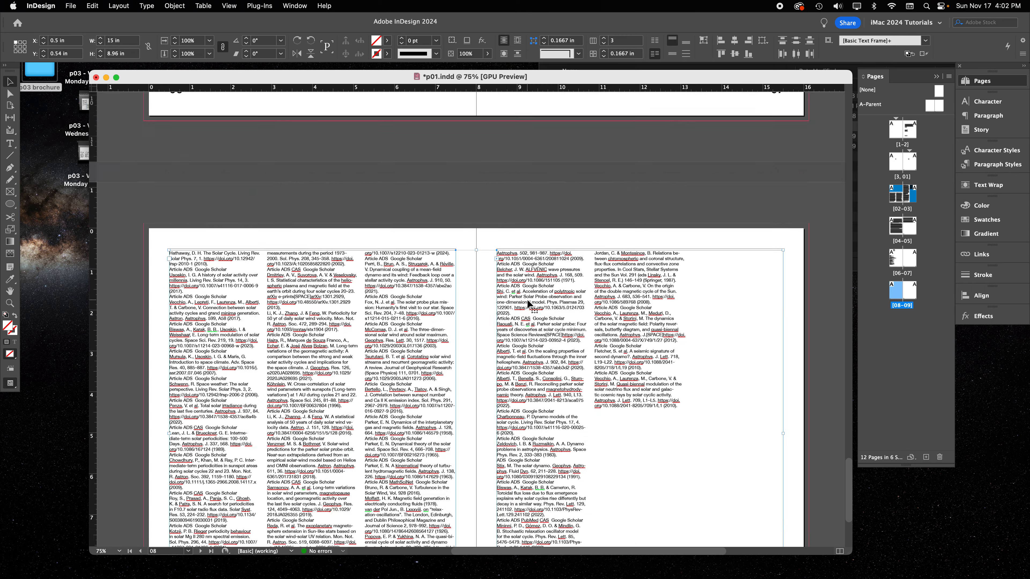
pyautogui.scroll(5, 527, 300)
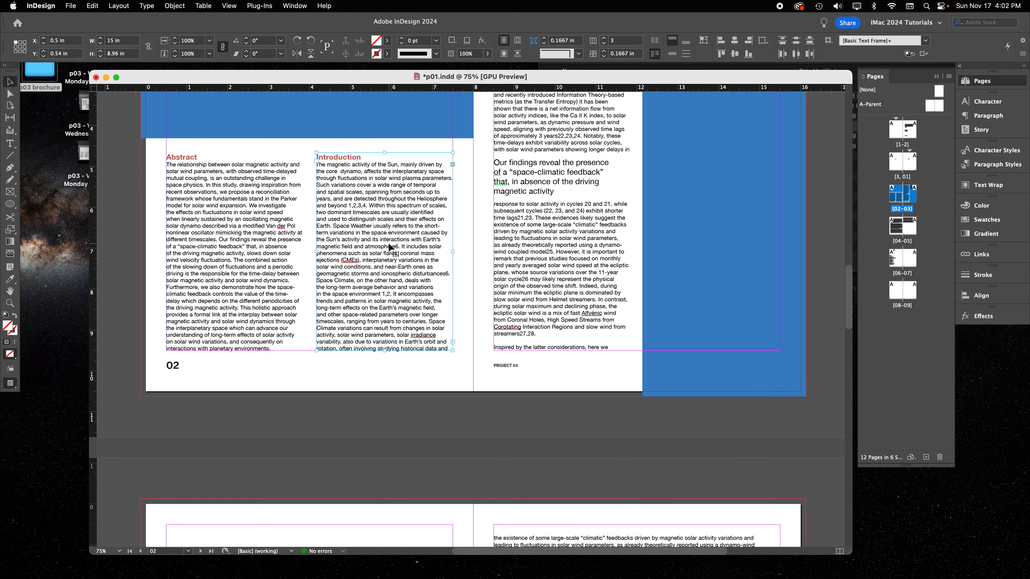
pyautogui.doubleClick(388, 247)
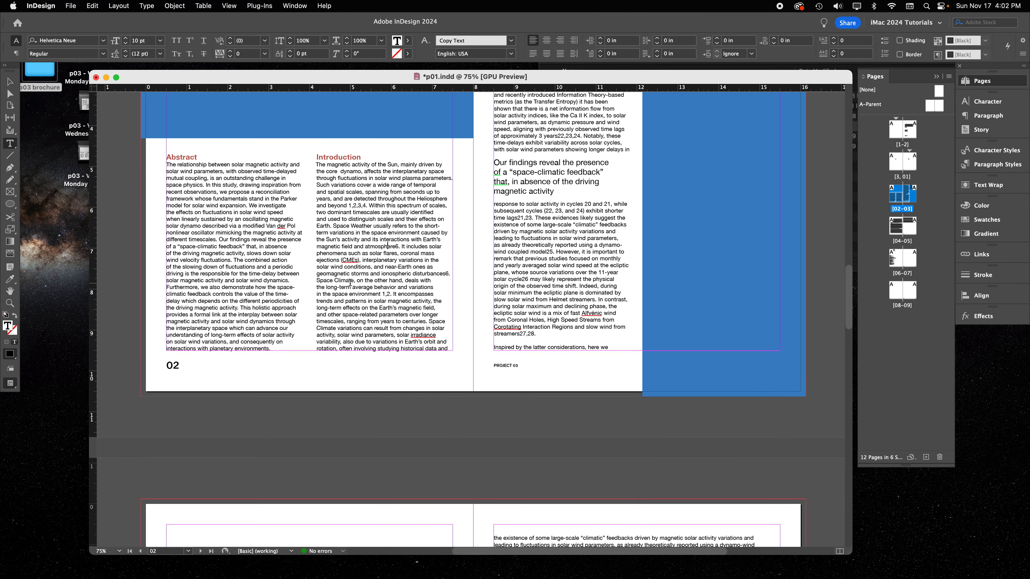
pyautogui.scroll(-20, 350, 283)
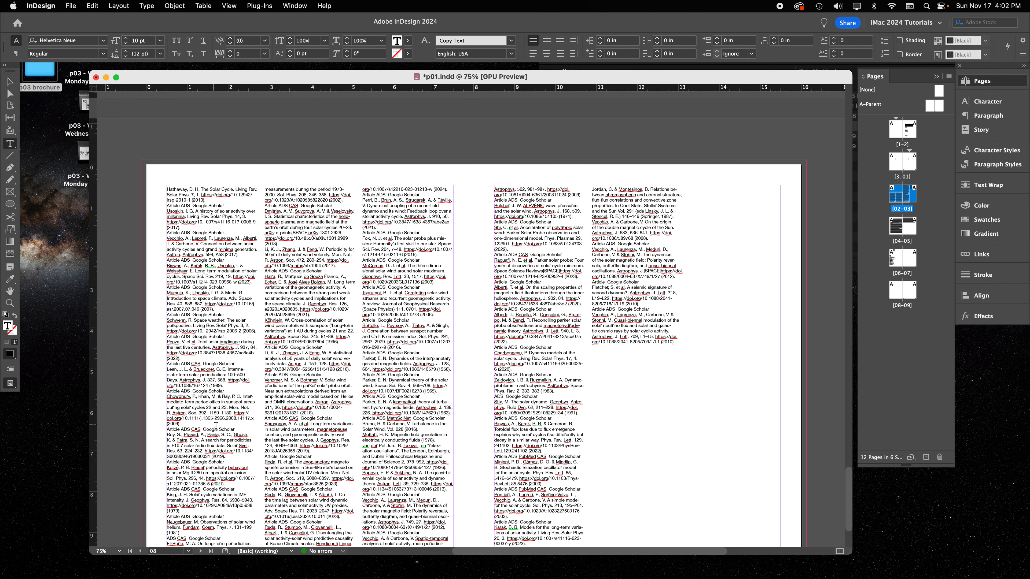
pyautogui.scroll(2, 329, 456)
pyautogui.scroll(15, 328, 462)
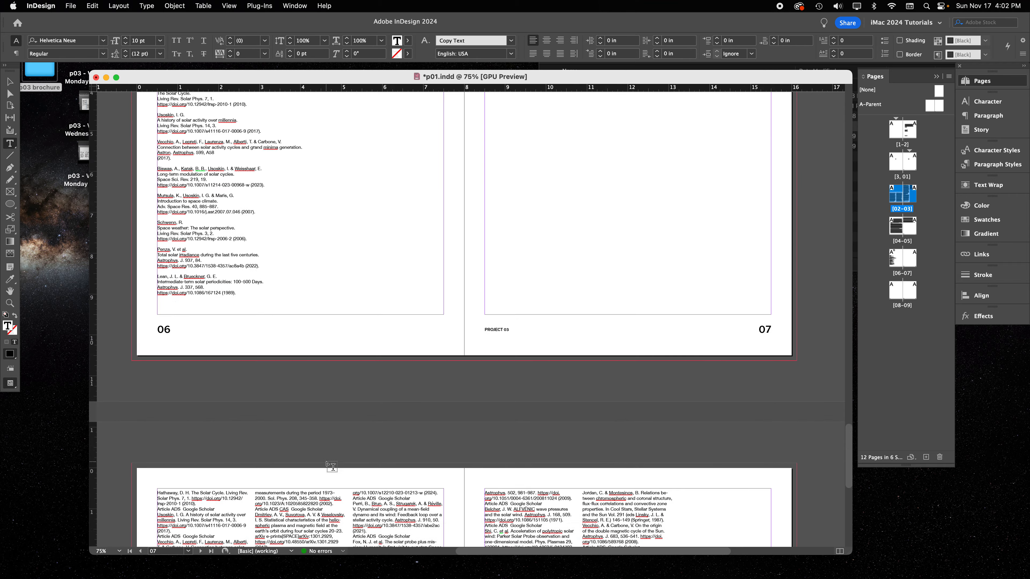
pyautogui.scroll(-5, 329, 463)
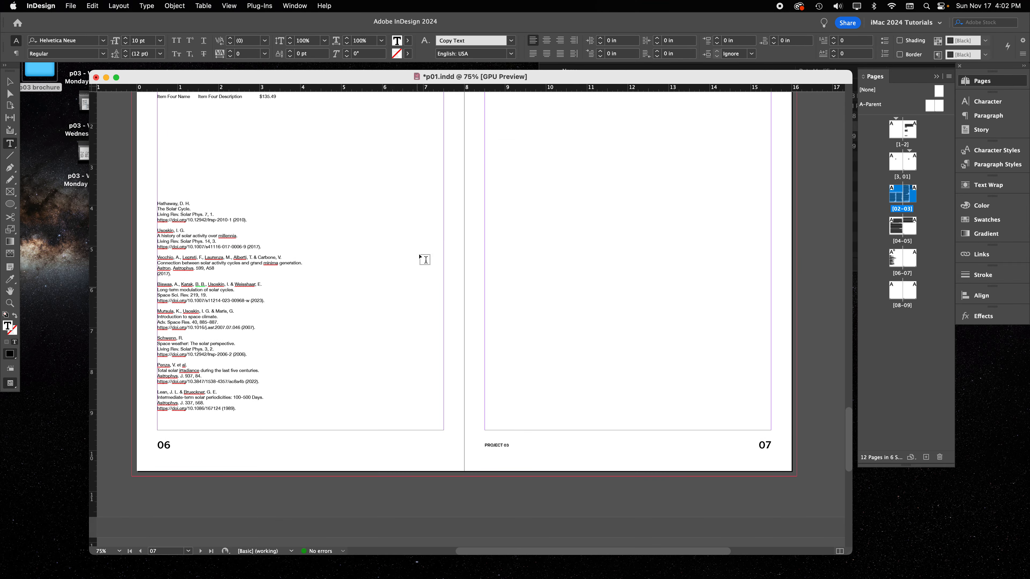
# Set the author line of the first reference on page 06 to Helvetica Neue Bold
pyautogui.click(190, 221)
pyautogui.click(9, 82)
pyautogui.scroll(-5, 410, 522)
pyautogui.scroll(7, 408, 513)
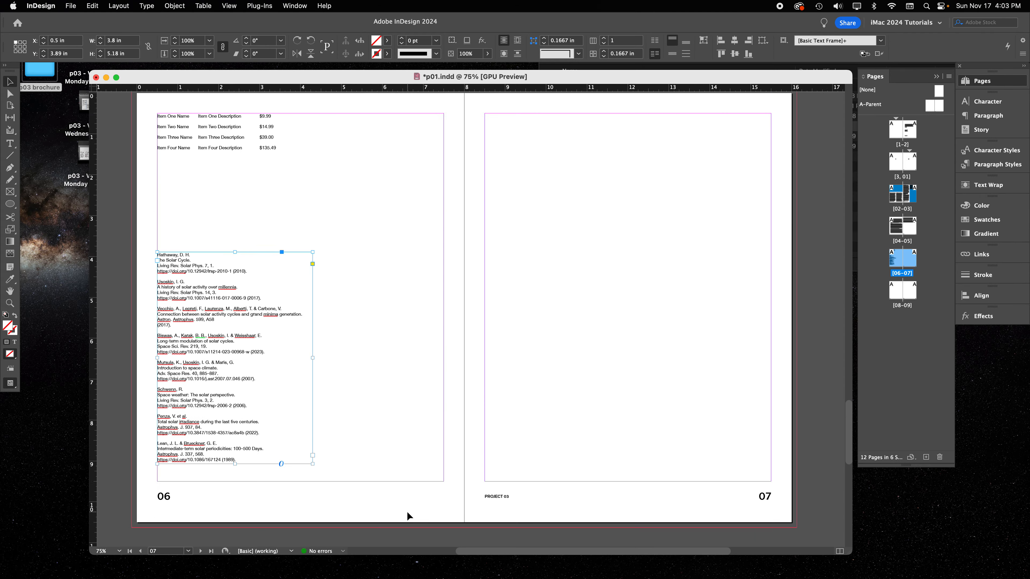
pyautogui.press('super+1')
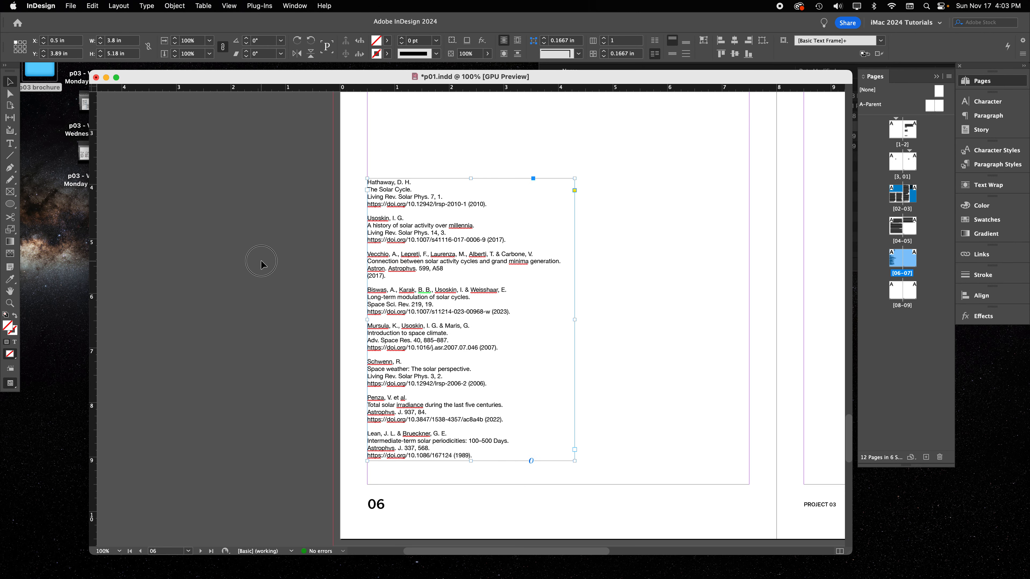
pyautogui.press('t')
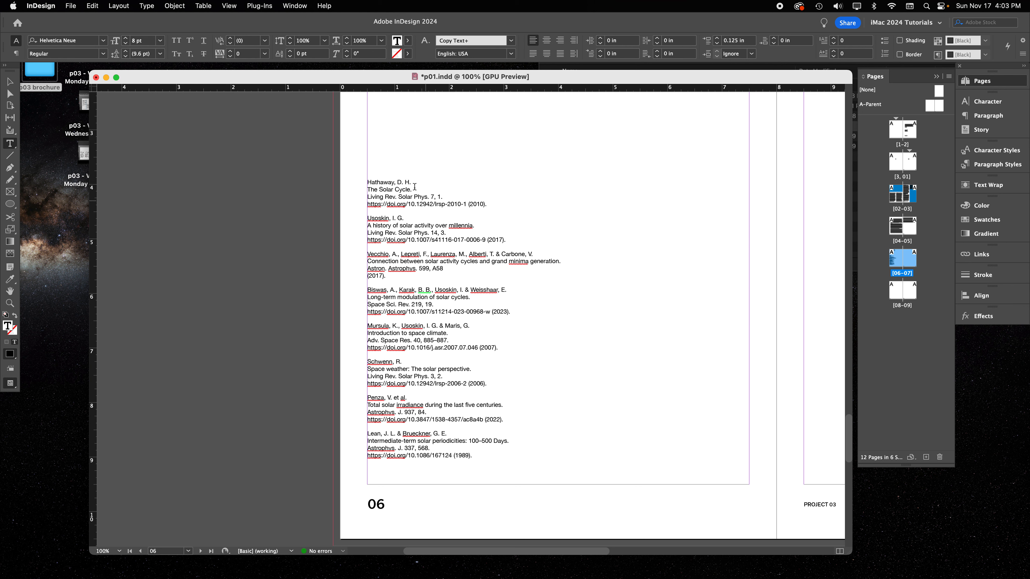
pyautogui.tripleClick(385, 183)
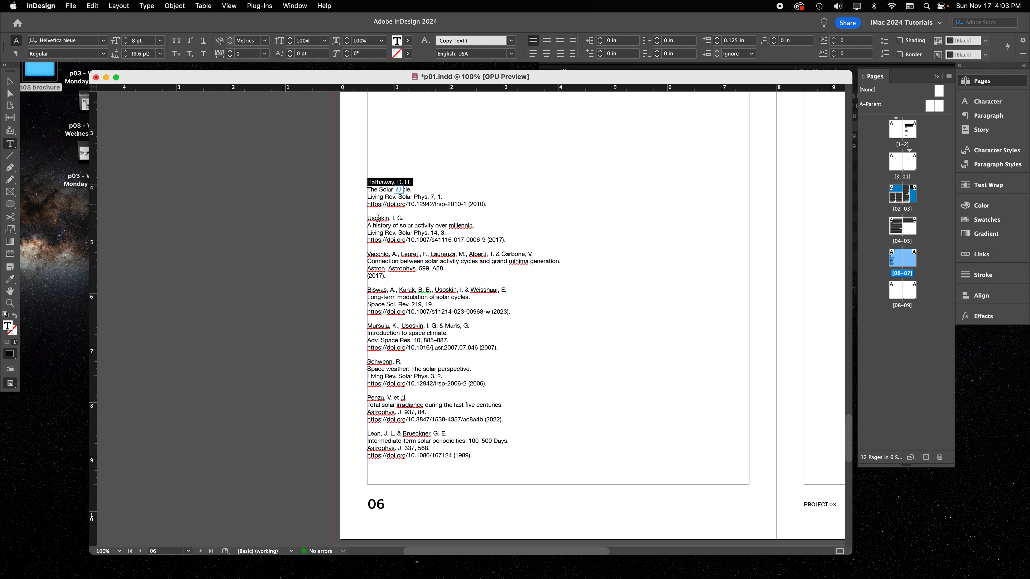
pyautogui.click(103, 53)
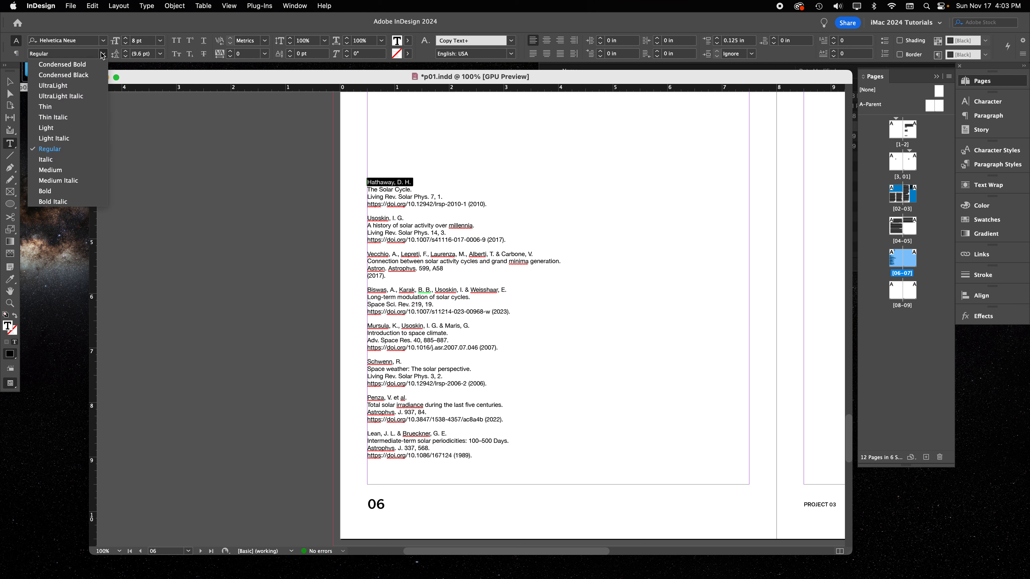
pyautogui.click(59, 191)
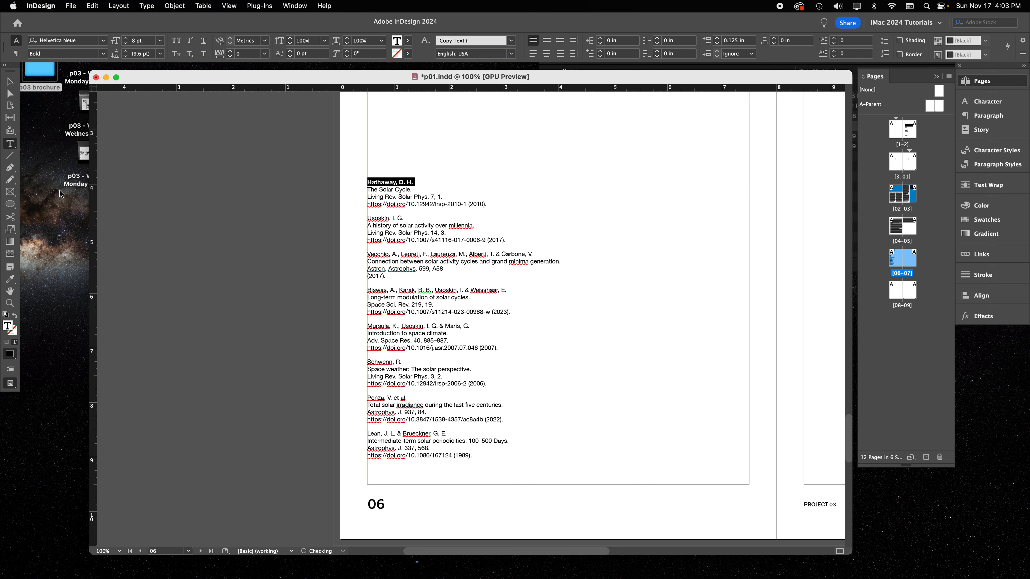
# Colour the title "The Solar Cycle." in the first reference with the swatch C=10 M=69 Y=58 K=18
pyautogui.tripleClick(392, 189)
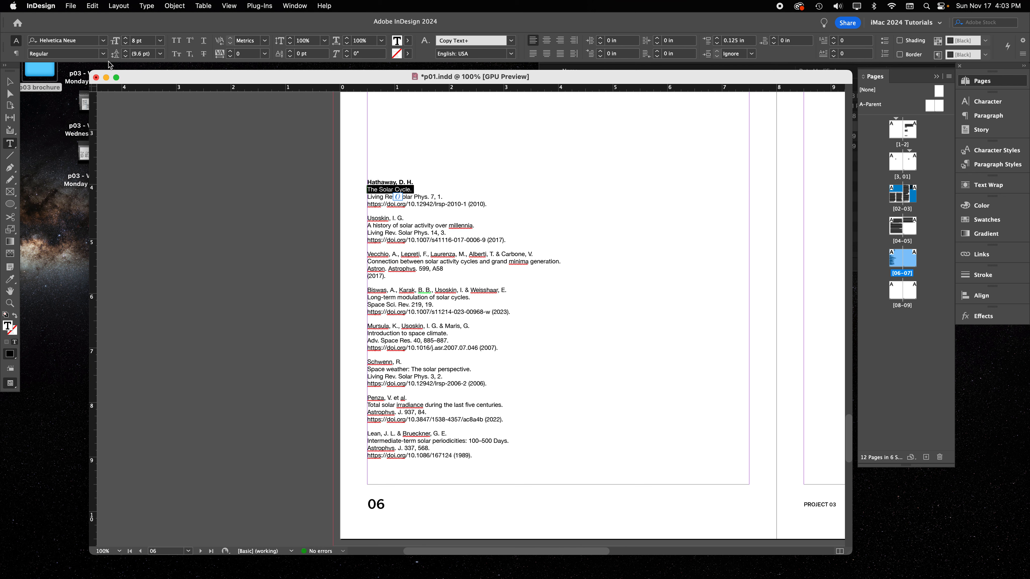
pyautogui.click(989, 215)
pyautogui.click(884, 343)
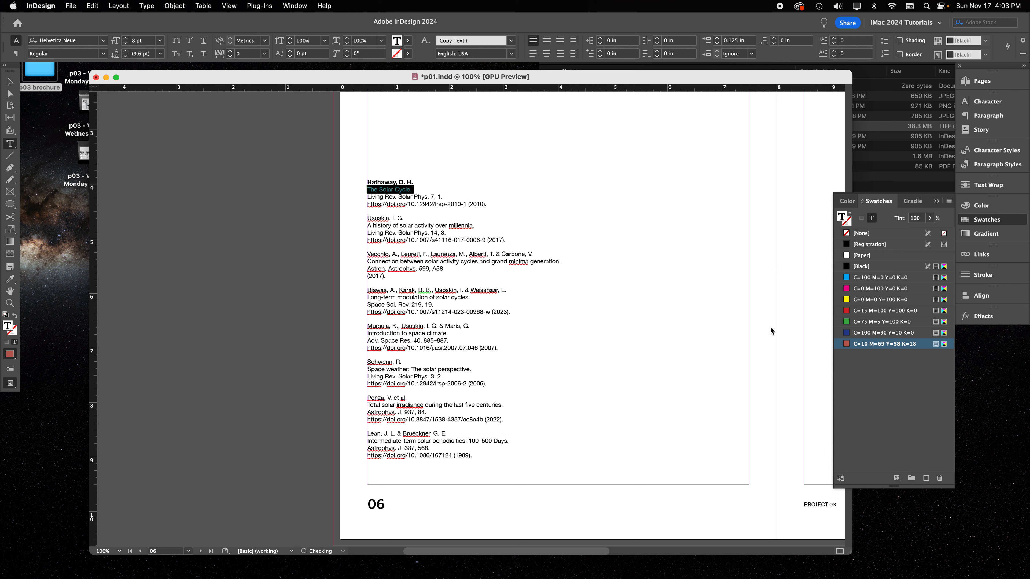
pyautogui.click(406, 206)
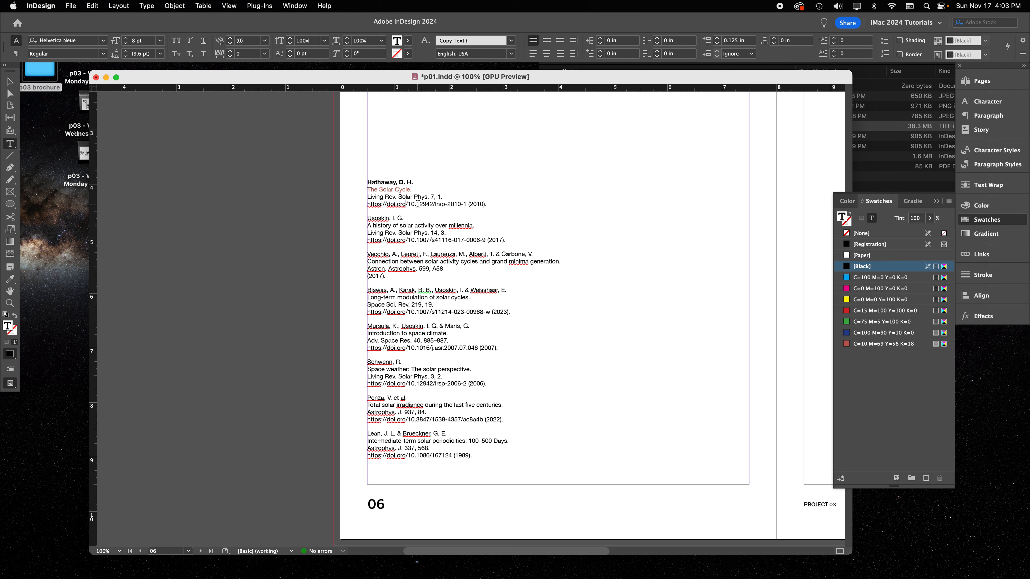
pyautogui.moveTo(387, 204); pyautogui.dragTo(353, 205)
pyautogui.press('BackSpace')
pyautogui.moveTo(447, 204); pyautogui.dragTo(350, 205)
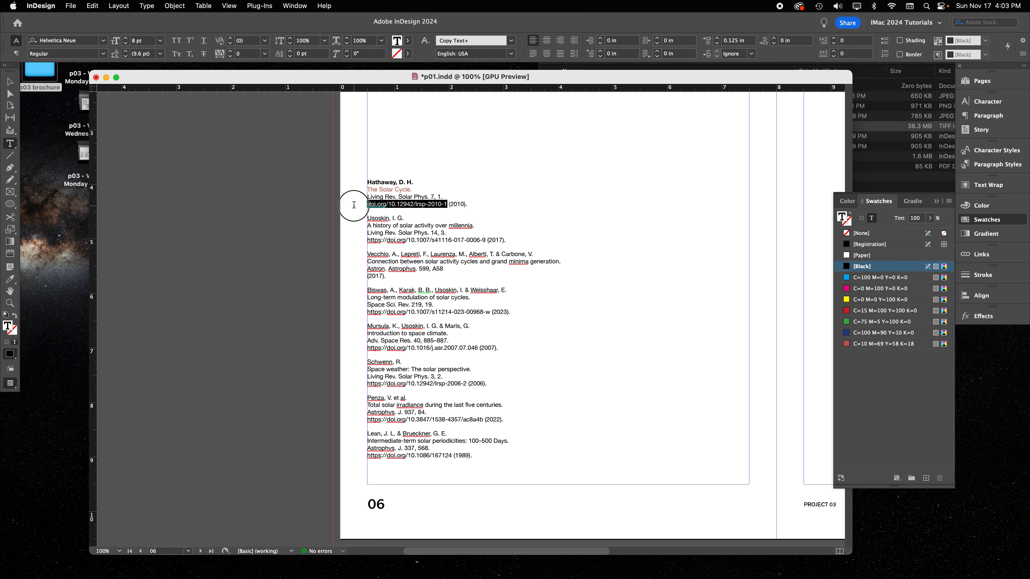
pyautogui.click(875, 279)
pyautogui.click(443, 220)
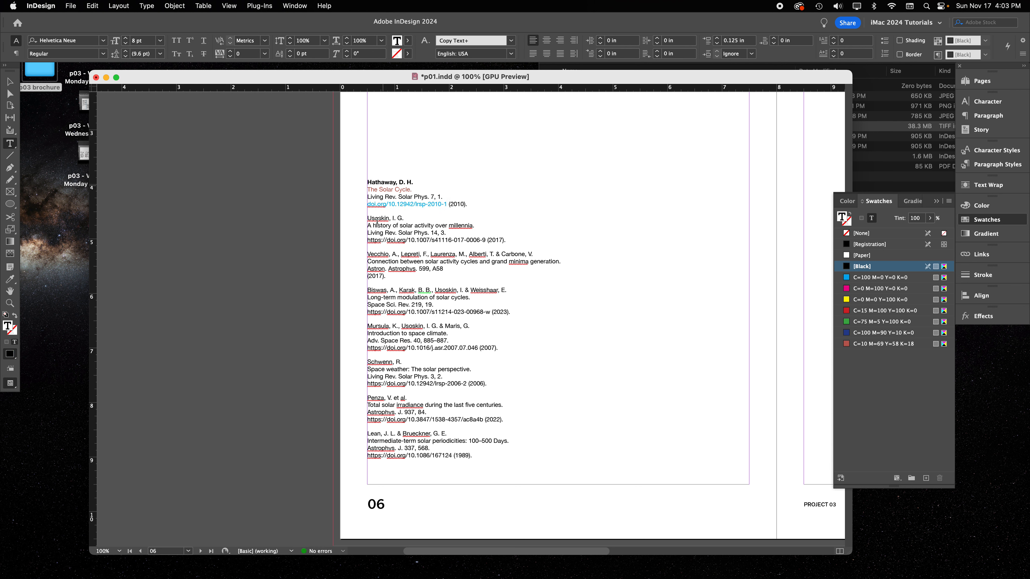
# Copy the first reference's bold author formatting with the Eyedropper to the author lines of the other seven references on page 06
pyautogui.tripleClick(387, 219)
pyautogui.click(10, 279)
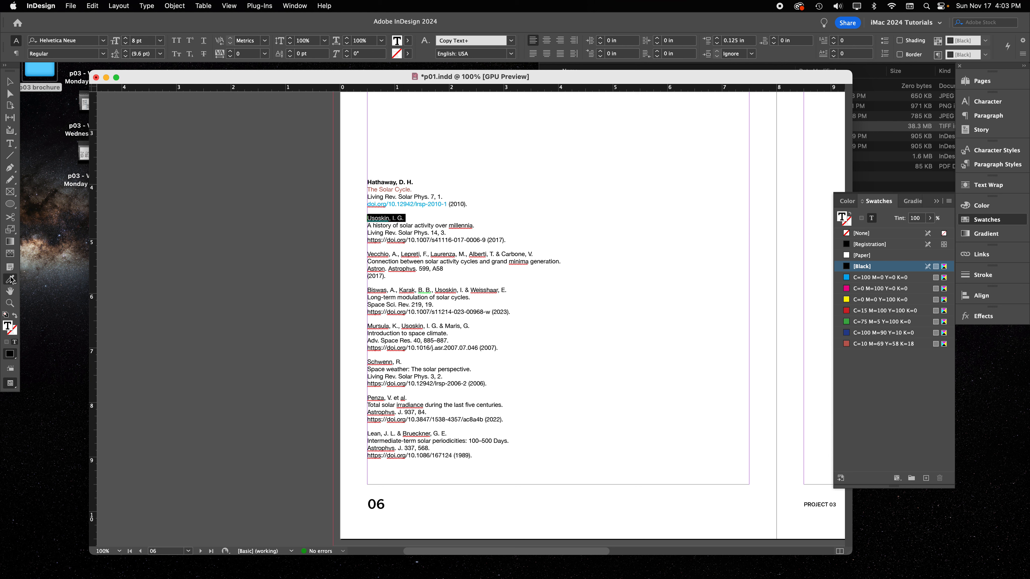
pyautogui.click(381, 181)
pyautogui.click(381, 255)
pyautogui.moveTo(378, 251); pyautogui.dragTo(538, 251)
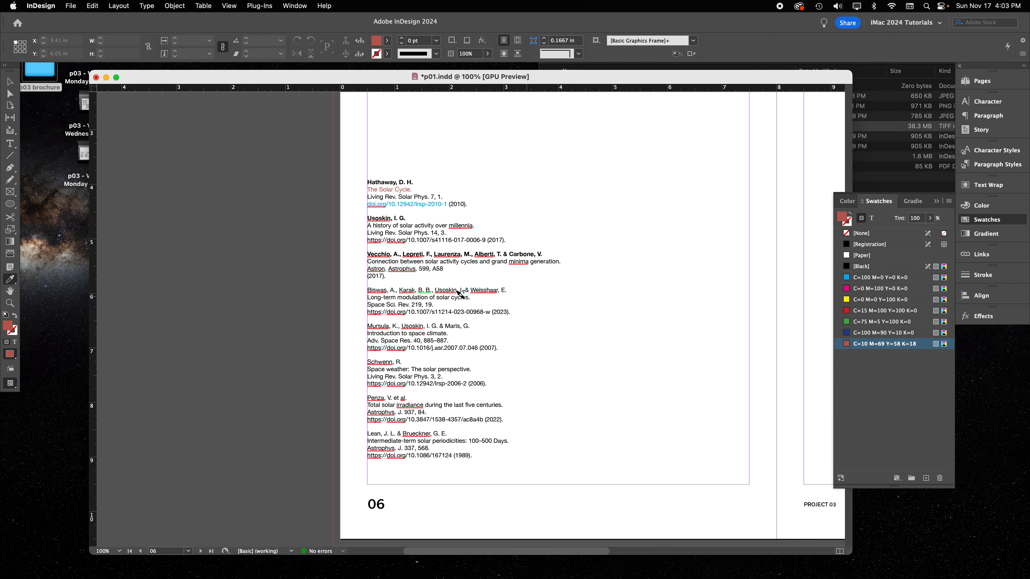
pyautogui.moveTo(377, 291); pyautogui.dragTo(514, 291)
pyautogui.moveTo(371, 326); pyautogui.dragTo(470, 324)
pyautogui.moveTo(368, 361); pyautogui.dragTo(402, 359)
pyautogui.moveTo(368, 398); pyautogui.dragTo(407, 396)
pyautogui.moveTo(368, 434); pyautogui.dragTo(452, 429)
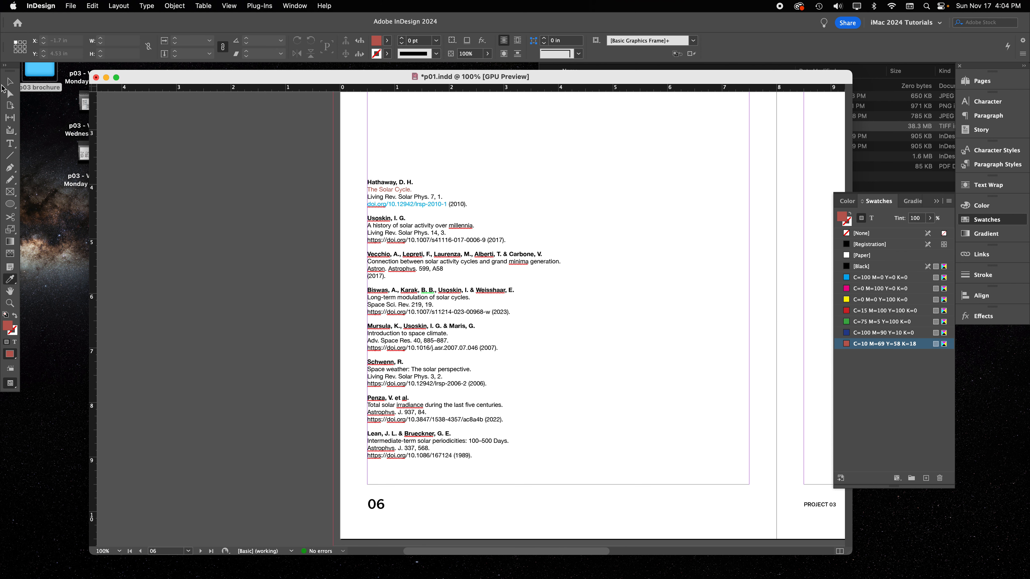
# Copy the first reference's red title formatting with the Eyedropper to the titles of the second, third and fourth references
pyautogui.click(10, 81)
pyautogui.click(400, 218)
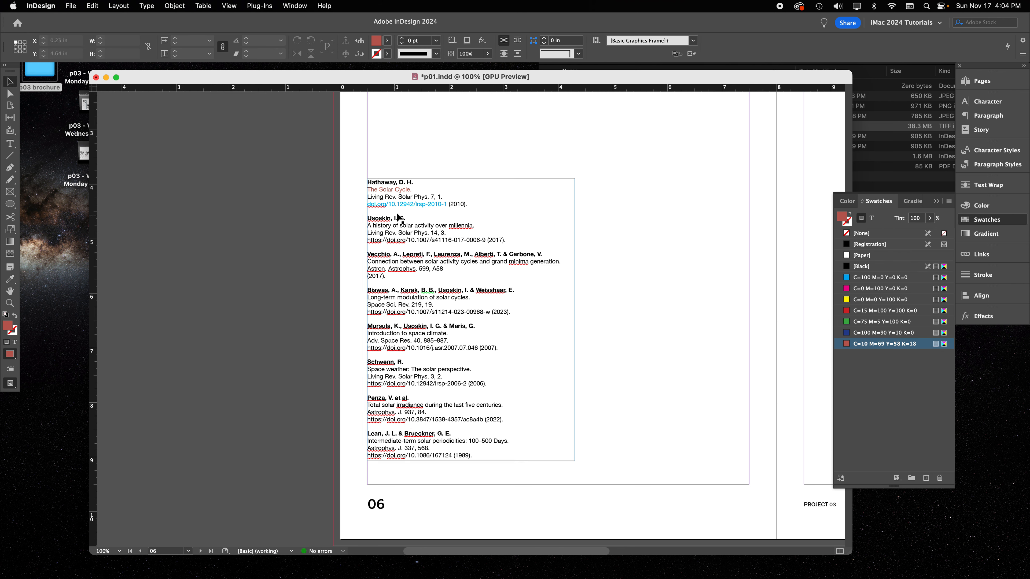
pyautogui.doubleClick(397, 228)
pyautogui.doubleClick(452, 226)
pyautogui.click(451, 227)
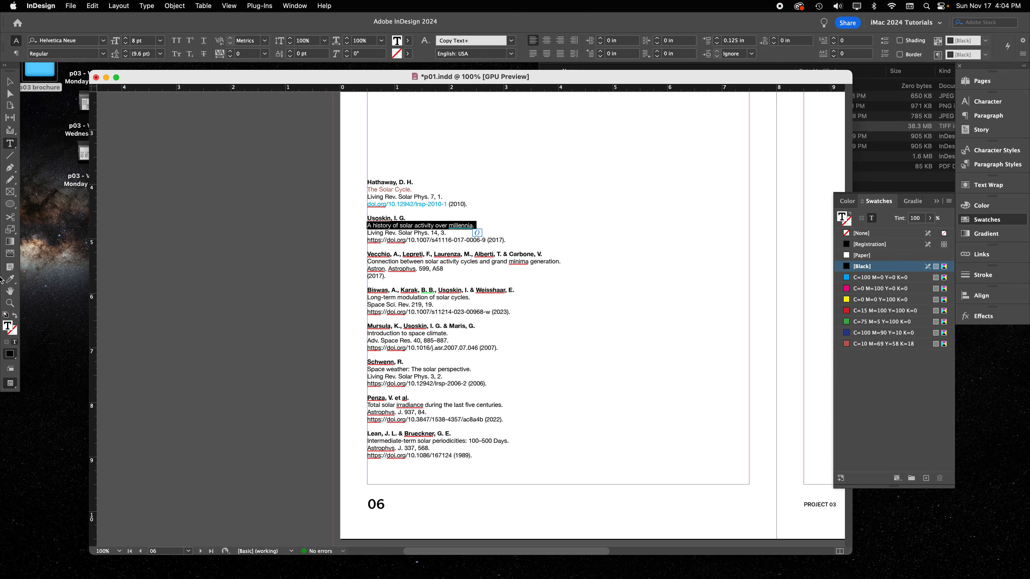
pyautogui.click(10, 279)
pyautogui.click(390, 190)
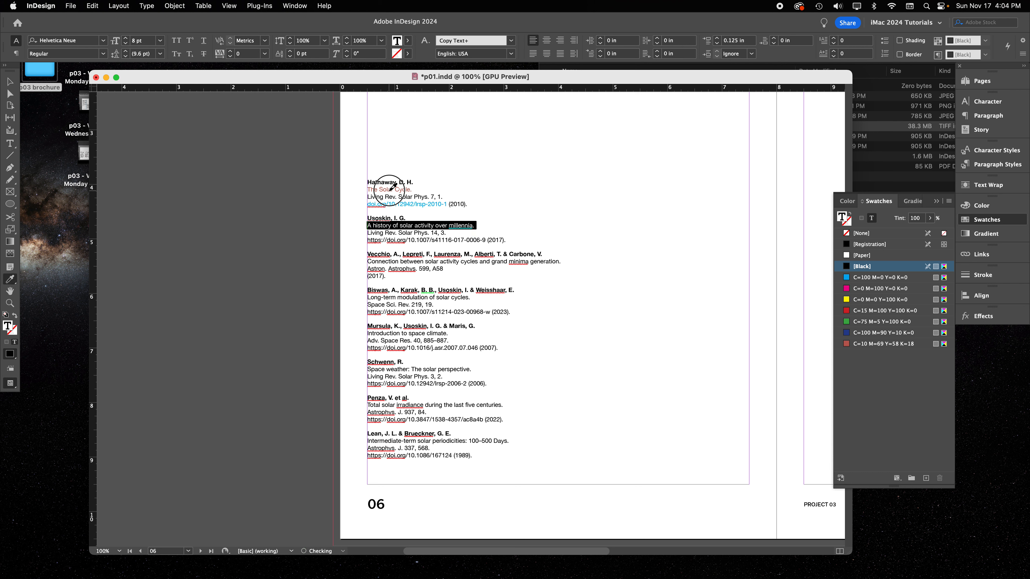
pyautogui.doubleClick(375, 262)
pyautogui.moveTo(377, 260); pyautogui.dragTo(562, 259)
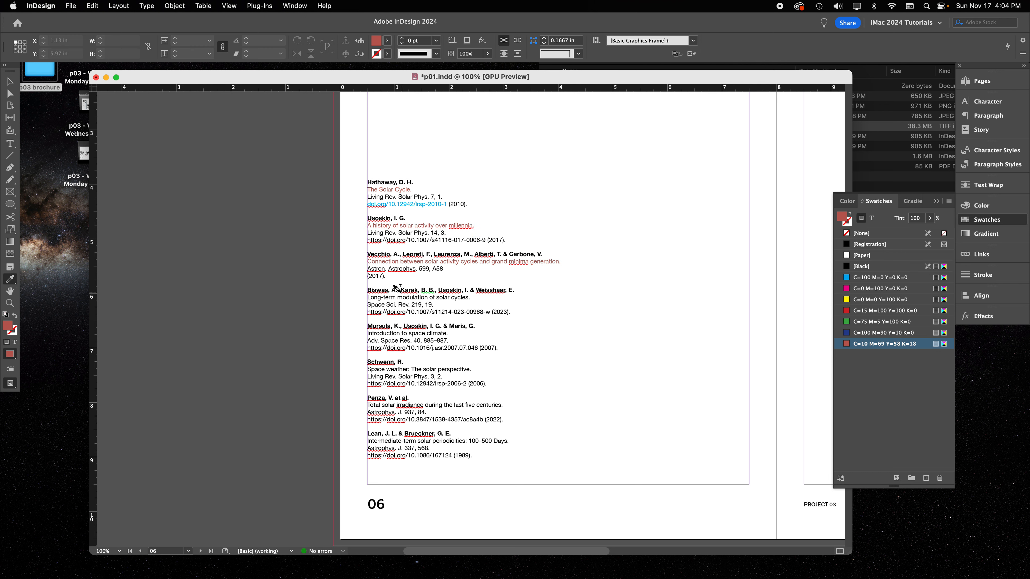
pyautogui.moveTo(367, 299); pyautogui.dragTo(481, 295)
pyautogui.click(11, 83)
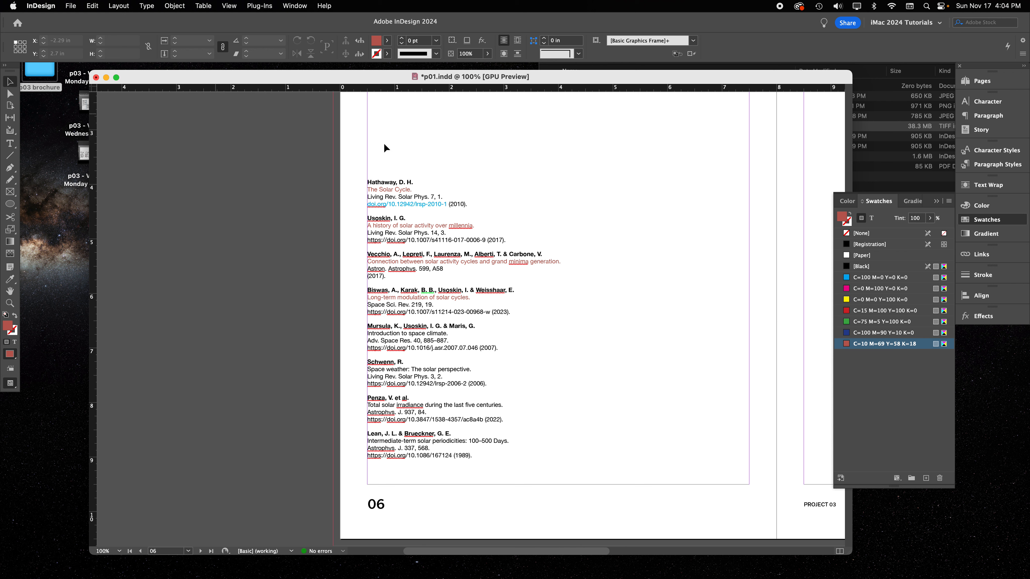
# Resize the item price list's text frame on page 06 to 4.41 in wide and 2.15 in high
pyautogui.scroll(-10, 598, 316)
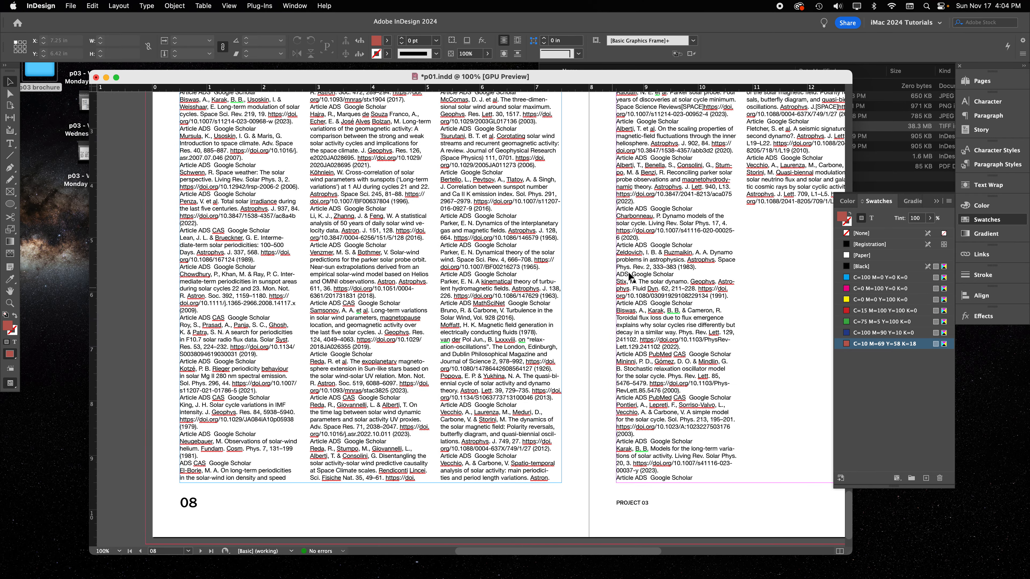
pyautogui.scroll(10, 467, 228)
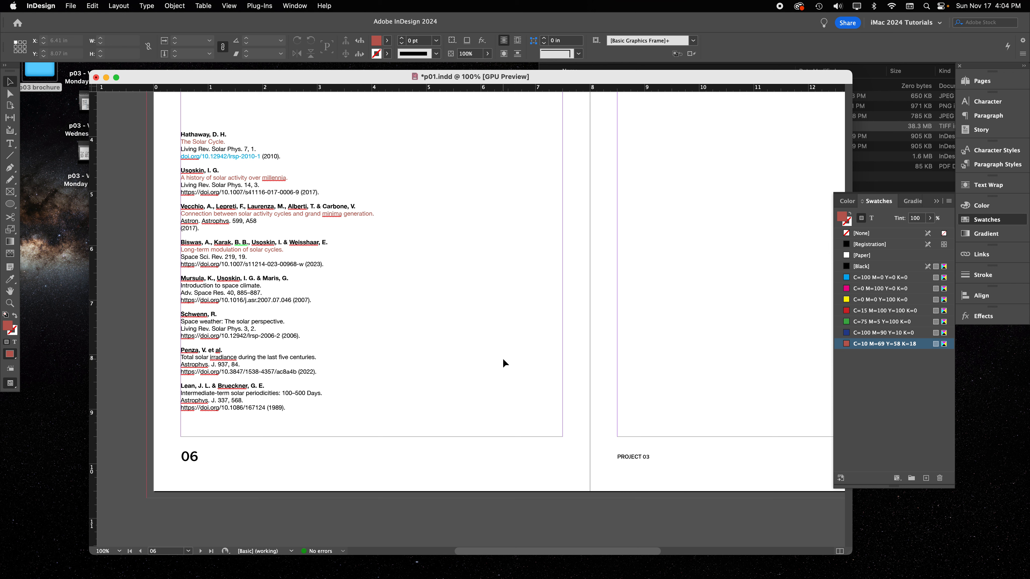
pyautogui.scroll(10, 292, 329)
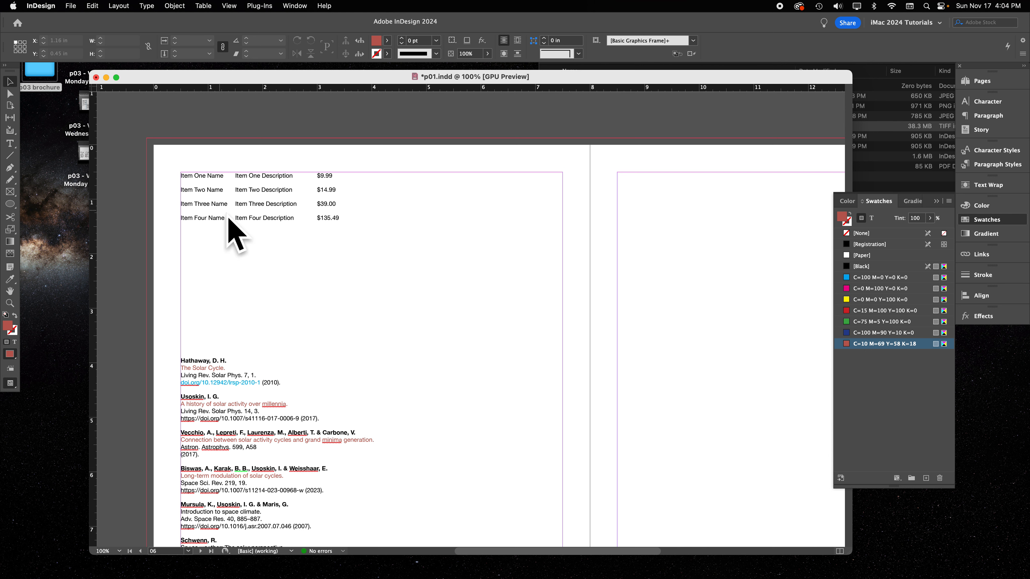
pyautogui.click(352, 230)
pyautogui.moveTo(396, 240); pyautogui.dragTo(421, 289)
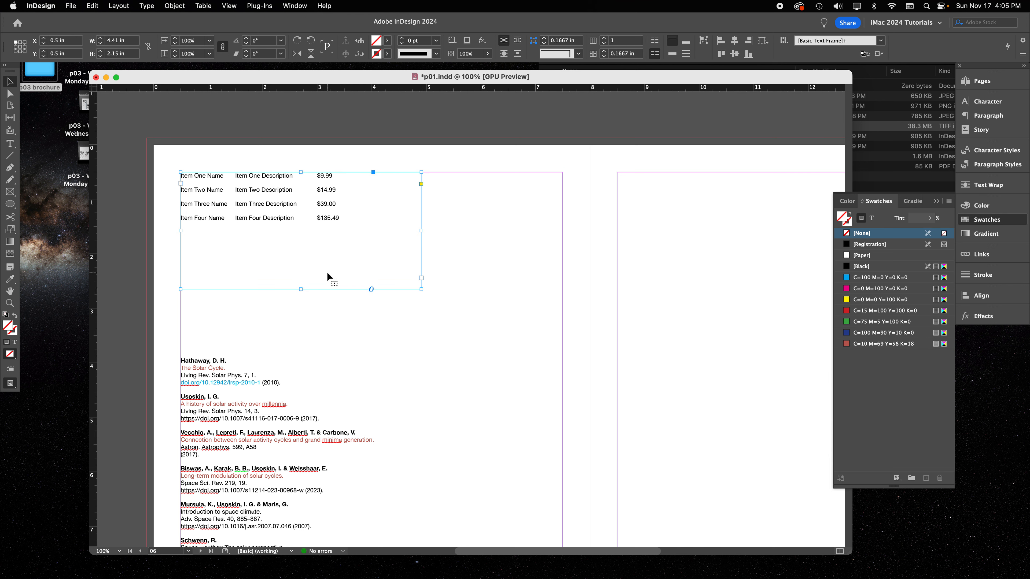
# Show the tab ruler for the item price list and add a left tab stop at 1.1806 in to the first row
pyautogui.click(142, 4)
pyautogui.click(160, 83)
pyautogui.doubleClick(215, 203)
pyautogui.tripleClick(199, 175)
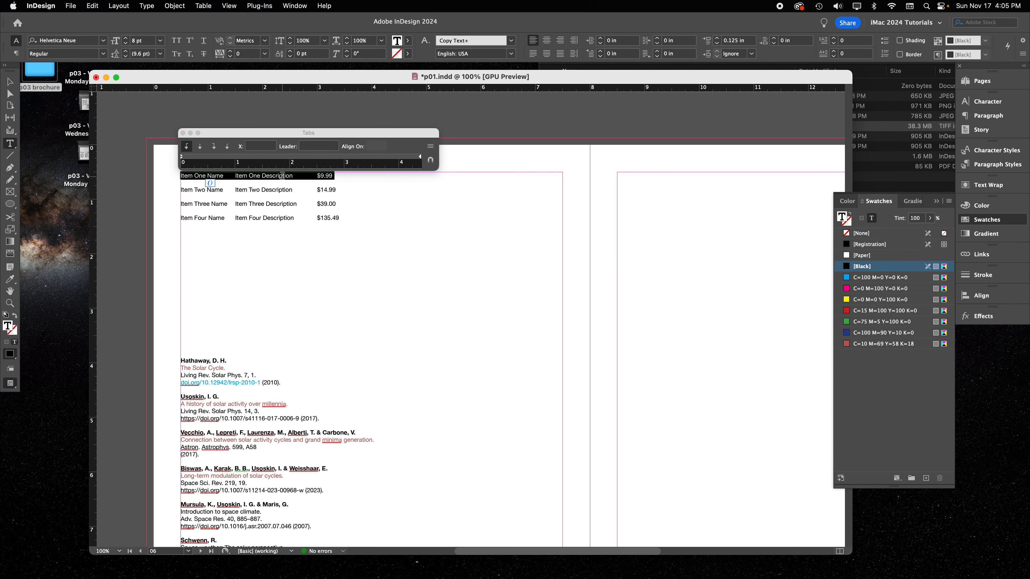
pyautogui.moveTo(229, 157); pyautogui.dragTo(242, 159)
pyautogui.moveTo(255, 160)
pyautogui.mouseDown()
pyautogui.moveTo(220, 160)
pyautogui.moveTo(270, 159)
pyautogui.moveTo(246, 159)
pyautogui.mouseUp()
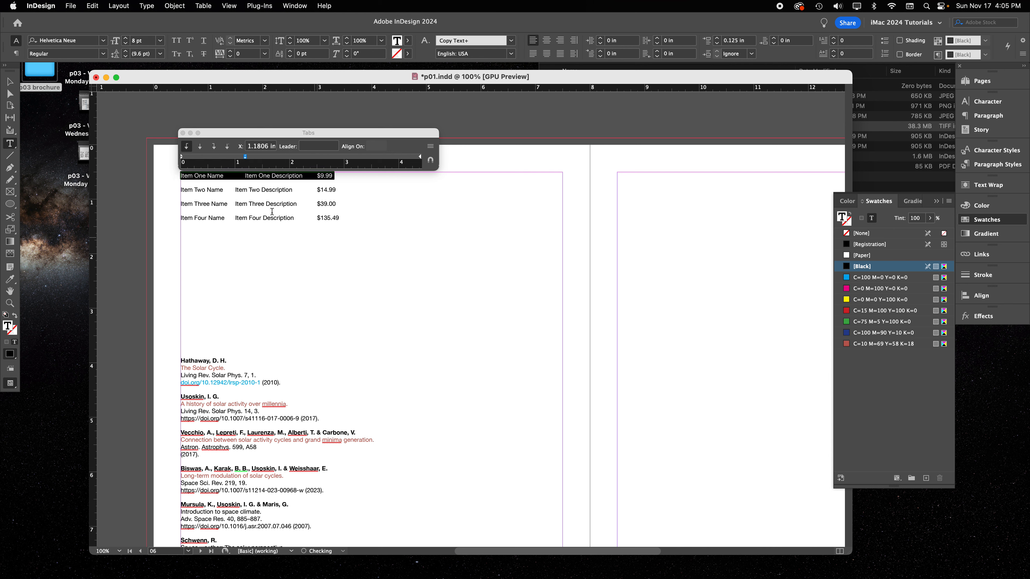
# Set the left tab stop of all four item rows to 1.4028 in and close the tab ruler
pyautogui.tripleClick(243, 191)
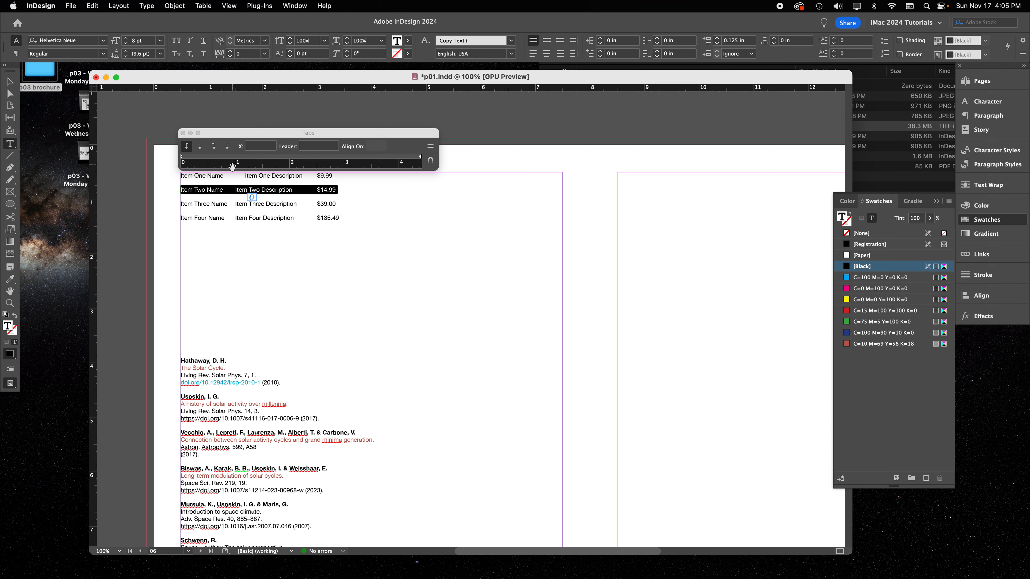
pyautogui.moveTo(257, 177); pyautogui.dragTo(260, 223)
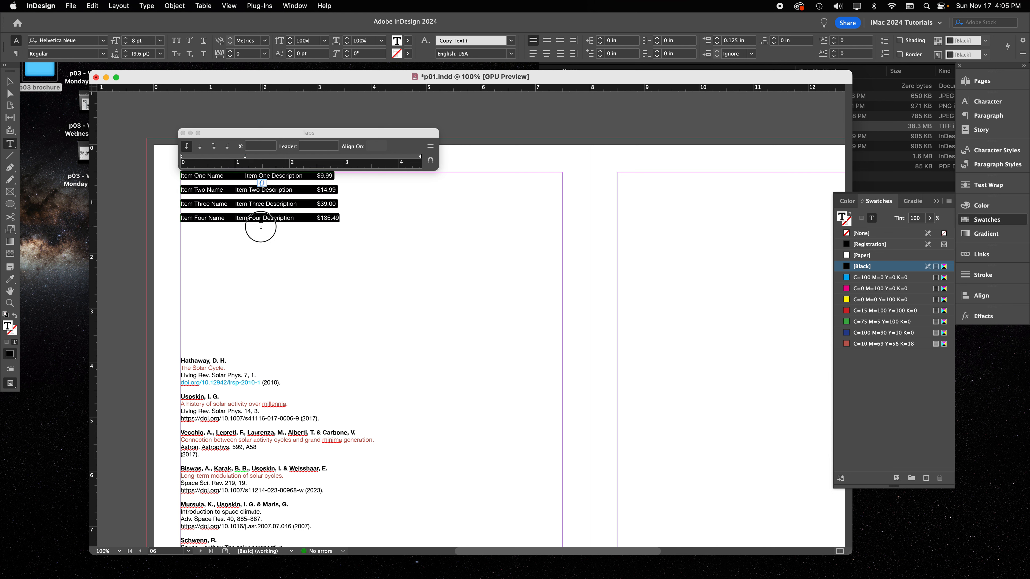
pyautogui.click(239, 158)
pyautogui.moveTo(239, 159); pyautogui.dragTo(247, 157)
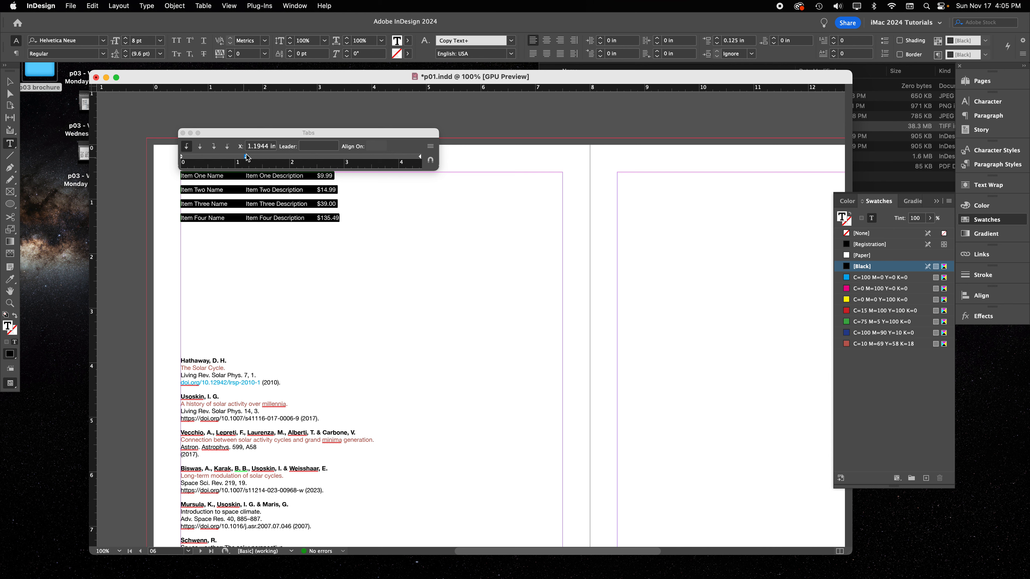
pyautogui.moveTo(247, 158); pyautogui.dragTo(258, 155)
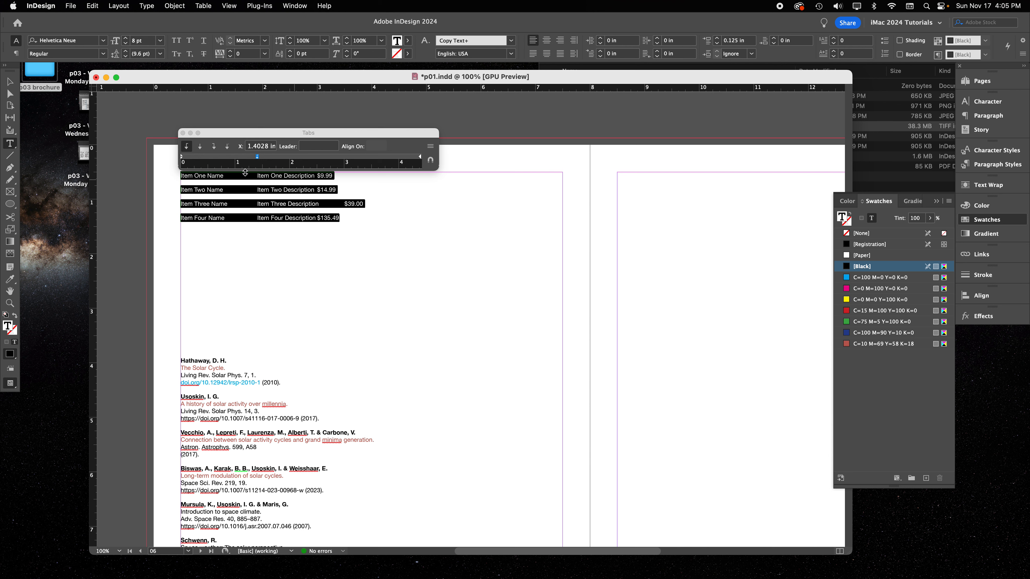
pyautogui.click(183, 133)
# Replace the gap before $9.99 in the first item row with a right indent tab
pyautogui.click(322, 175)
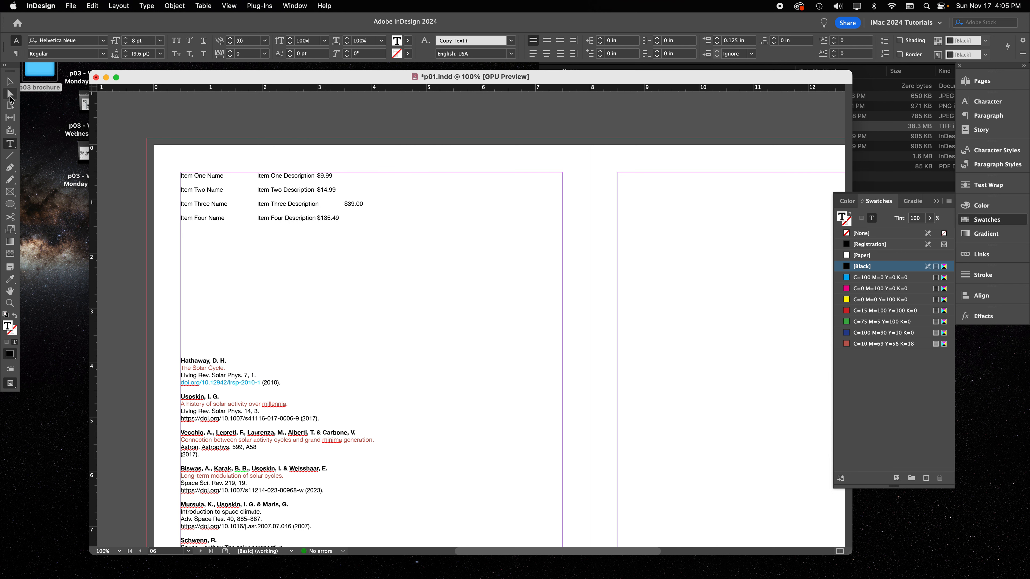
pyautogui.click(11, 82)
pyautogui.doubleClick(311, 186)
pyautogui.press('Escape')
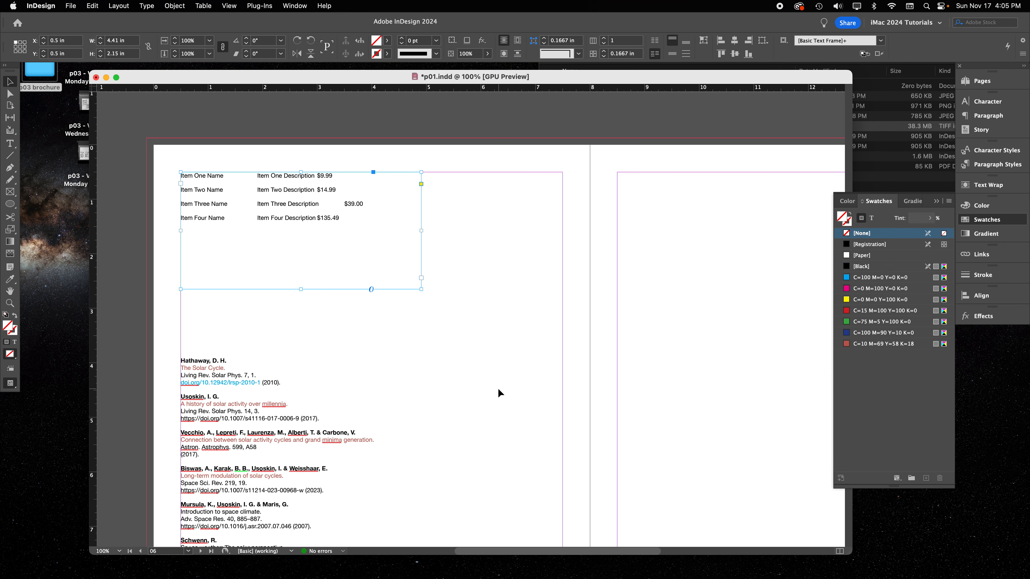
pyautogui.doubleClick(320, 175)
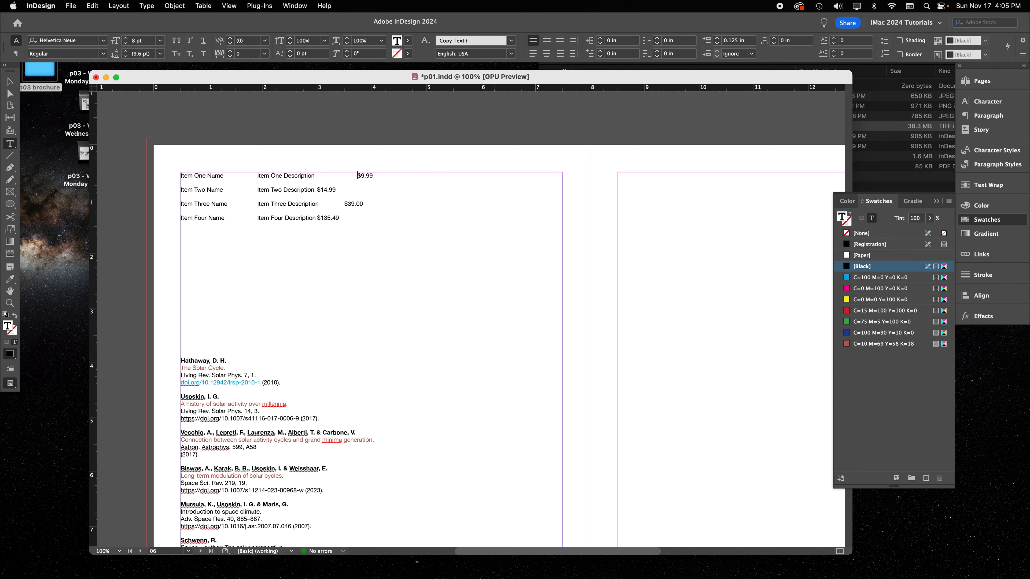
pyautogui.doubleClick(351, 176)
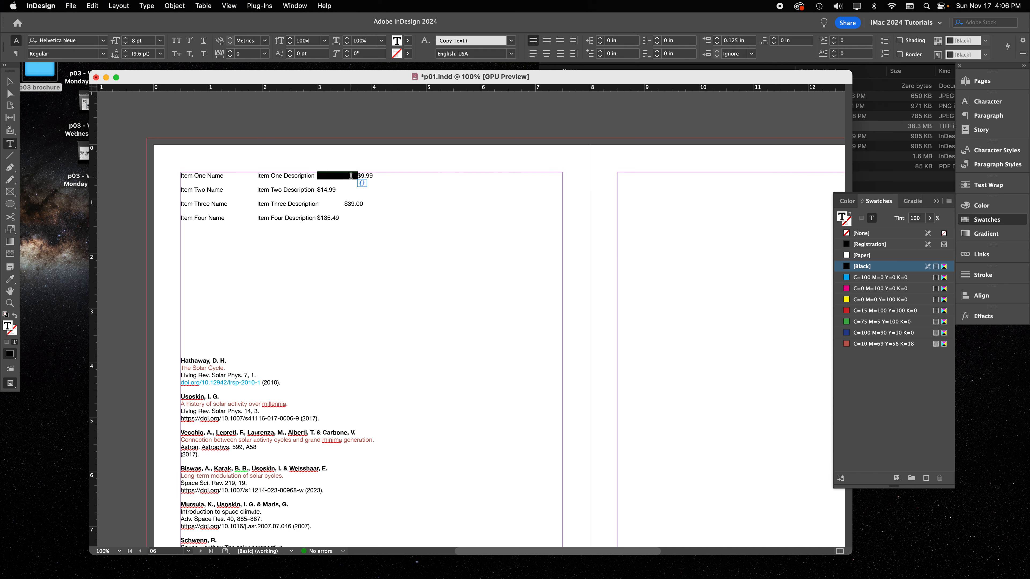
pyautogui.press('BackSpace')
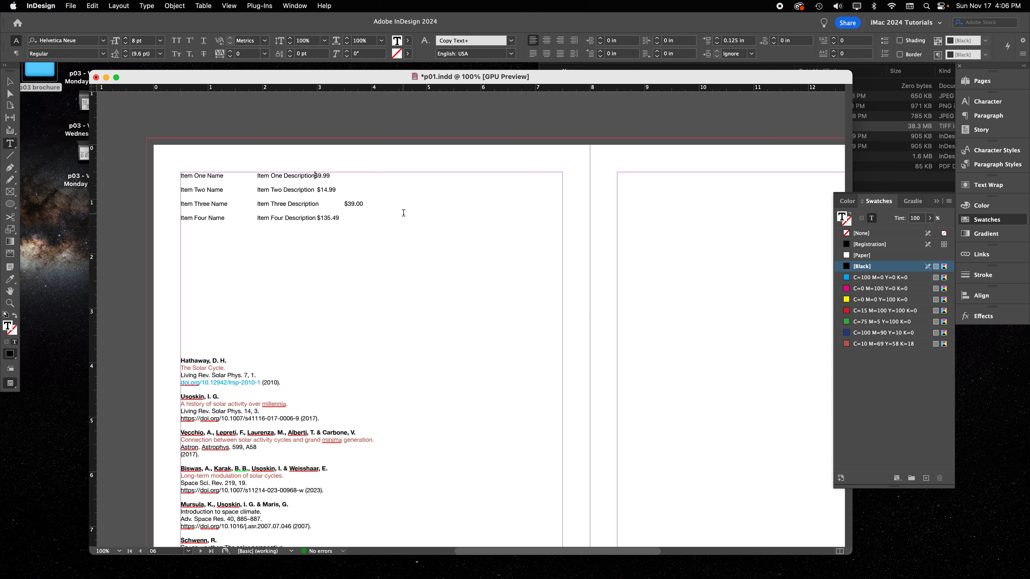
pyautogui.press('Tab')
# Replace the gaps before the prices in the second, third and fourth item rows with right indent tabs
pyautogui.click(316, 191)
pyautogui.press('BackSpace')
pyautogui.press('Tab')
pyautogui.moveTo(346, 204); pyautogui.dragTo(319, 204)
pyautogui.press('Tab')
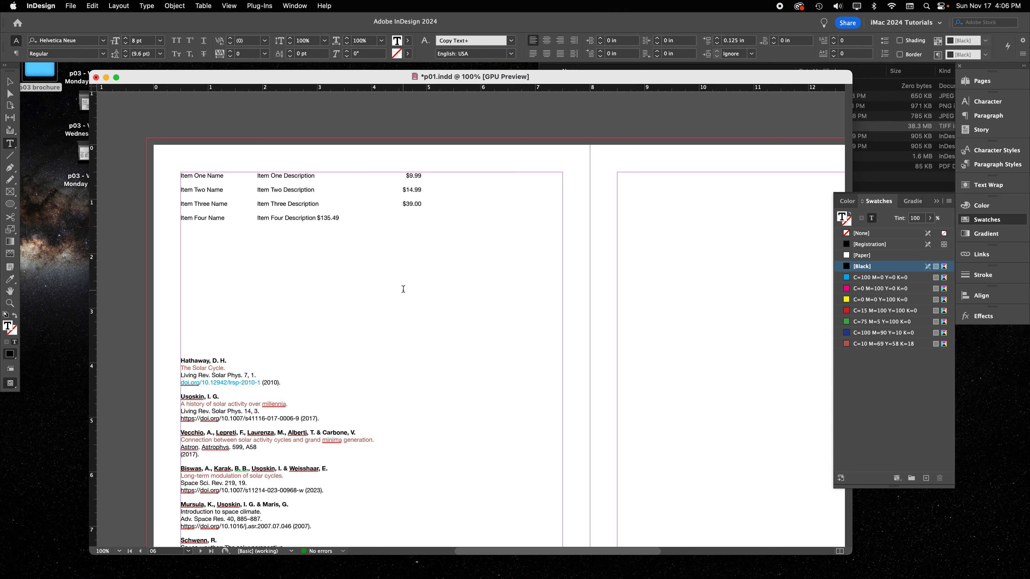
pyautogui.press('Tab')
pyautogui.press('Escape')
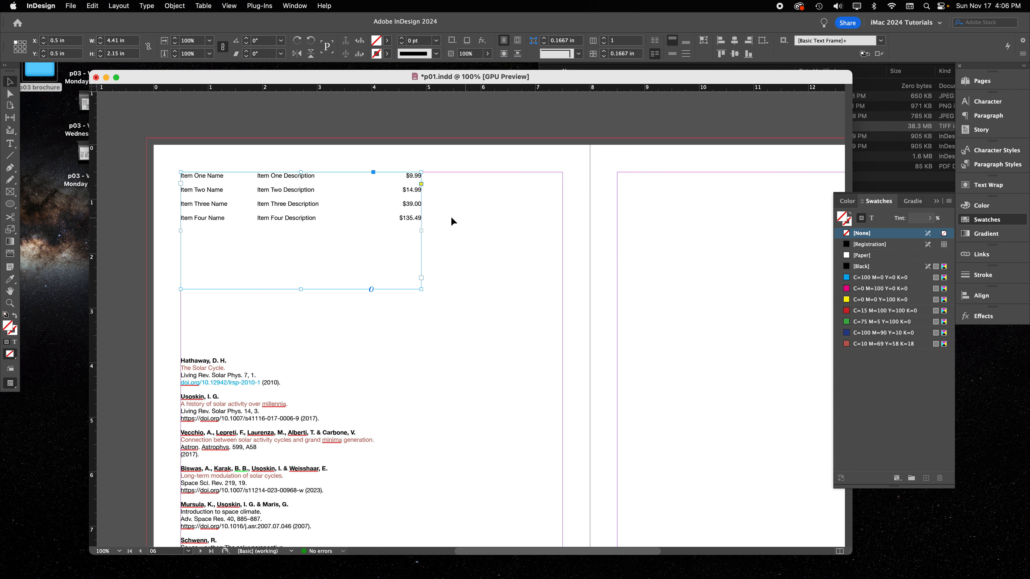
# Widen the item list's text frame in two stages, to 4.83 in and to 7 in at the page margin
pyautogui.moveTo(422, 232); pyautogui.dragTo(445, 234)
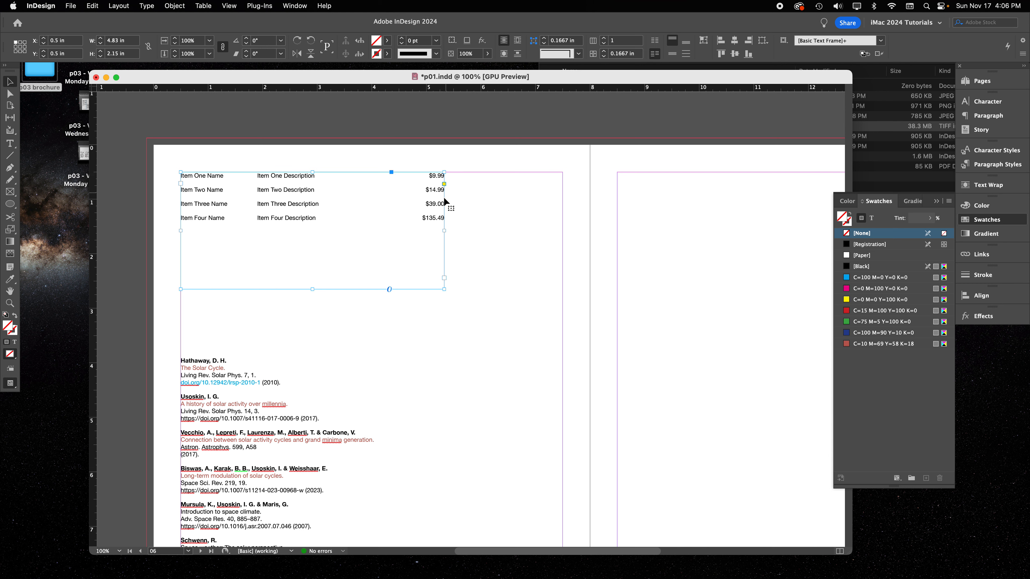
pyautogui.click(470, 242)
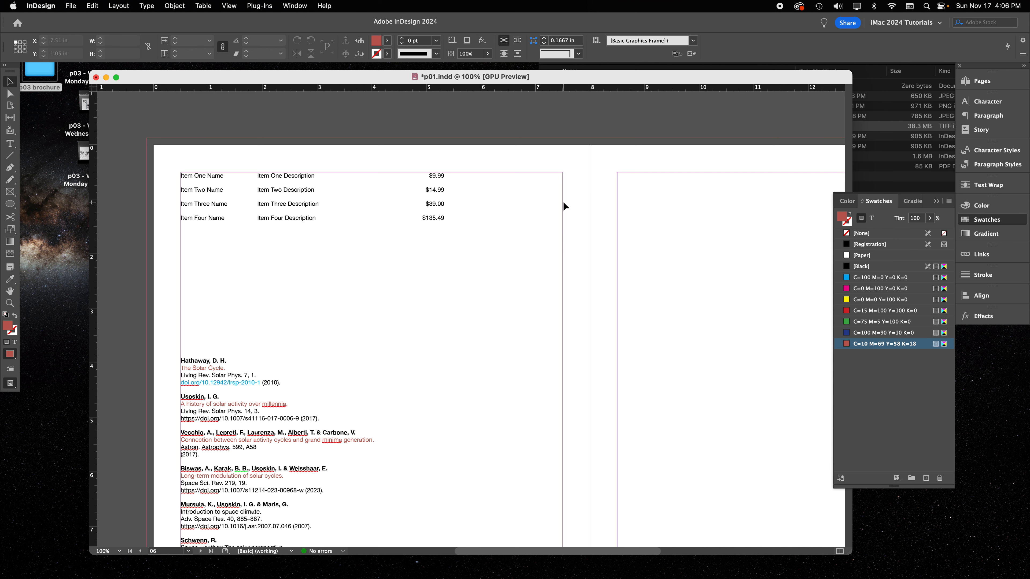
pyautogui.doubleClick(349, 175)
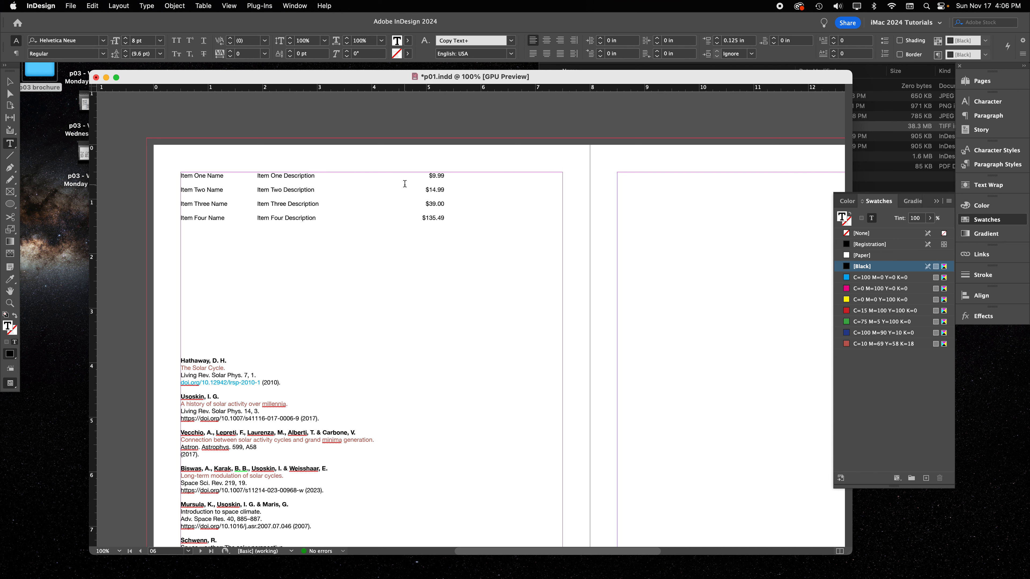
pyautogui.click(10, 82)
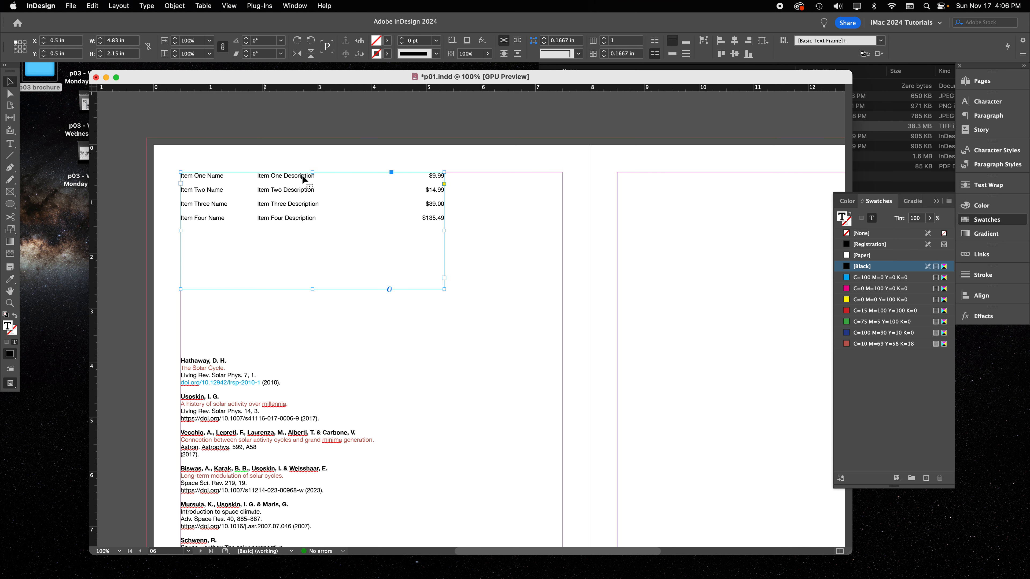
pyautogui.moveTo(443, 229); pyautogui.dragTo(563, 232)
pyautogui.click(390, 377)
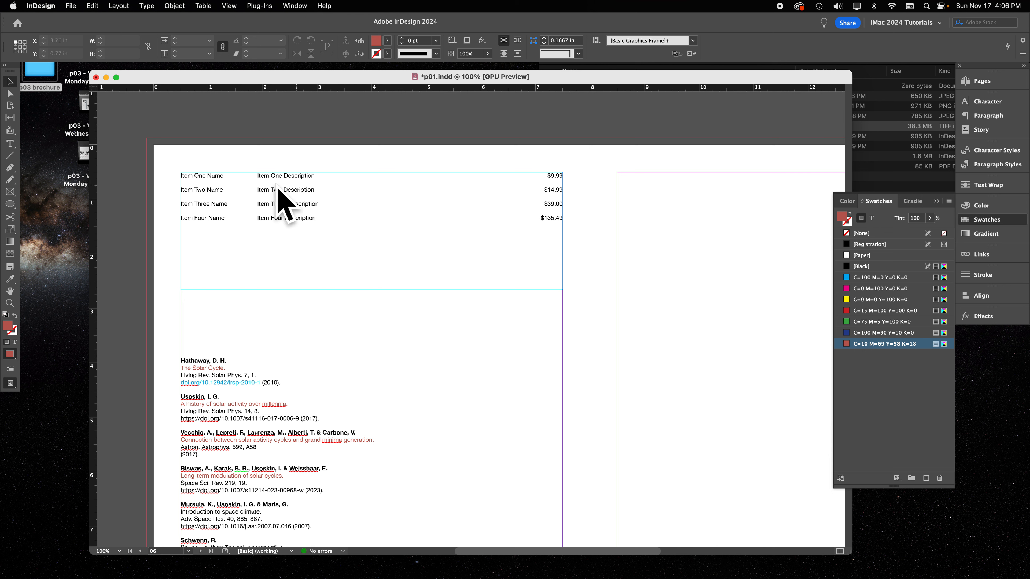
# Try to fill the gap before $9.99 with manually entered periods and delete them
pyautogui.click(372, 174)
pyautogui.doubleClick(345, 174)
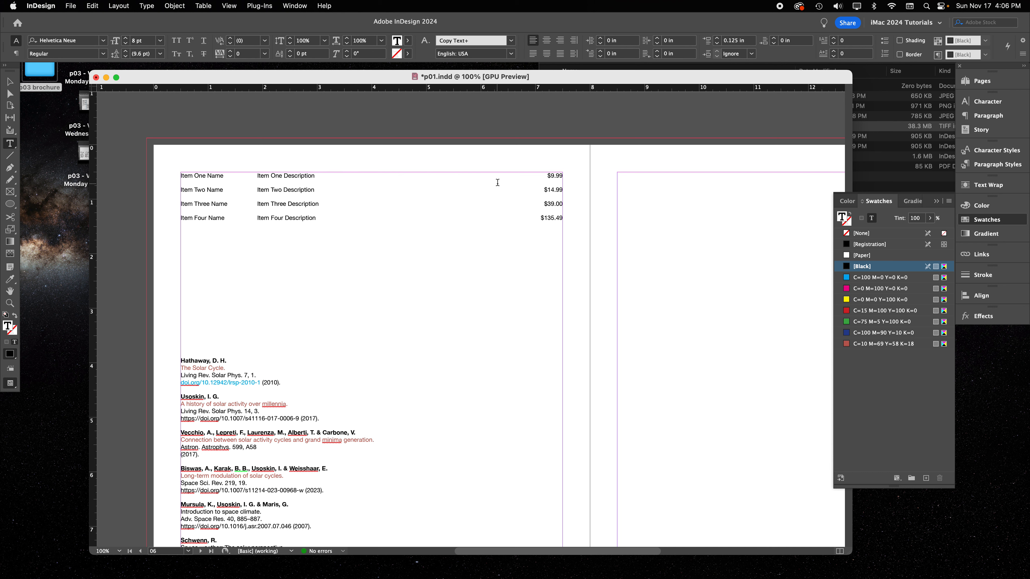
pyautogui.write('.')
pyautogui.doubleClick(355, 175)
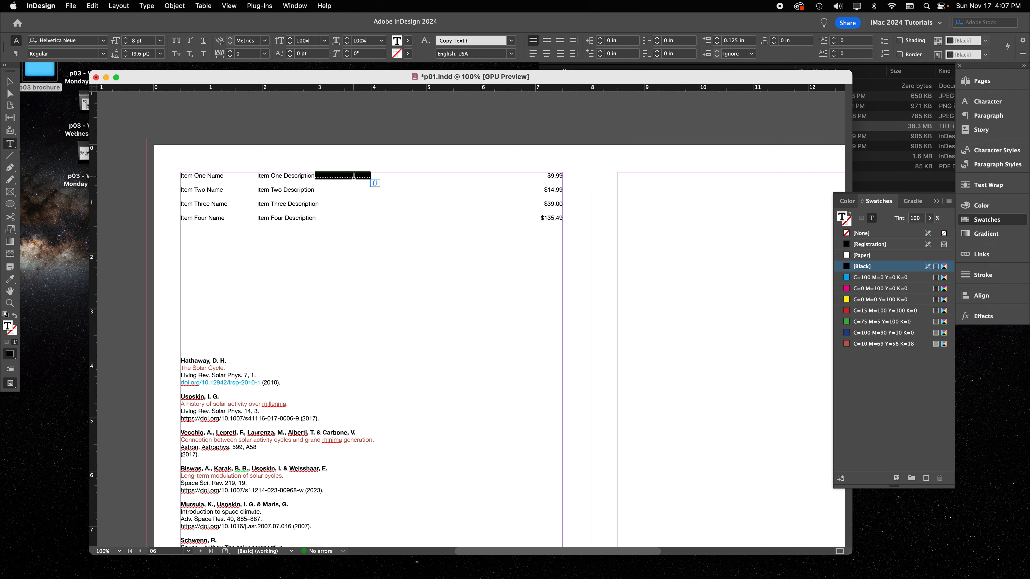
pyautogui.press('BackSpace')
pyautogui.press('Escape')
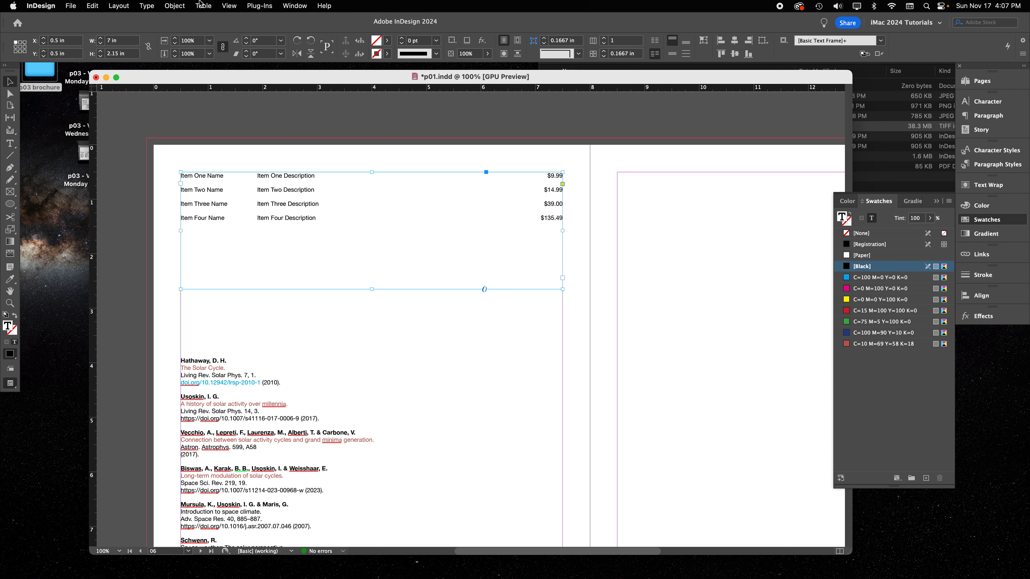
# Reopen the tab ruler for the item list and give the first row's 1.4028 in tab stop a "." leader
pyautogui.doubleClick(339, 195)
pyautogui.press('super+a')
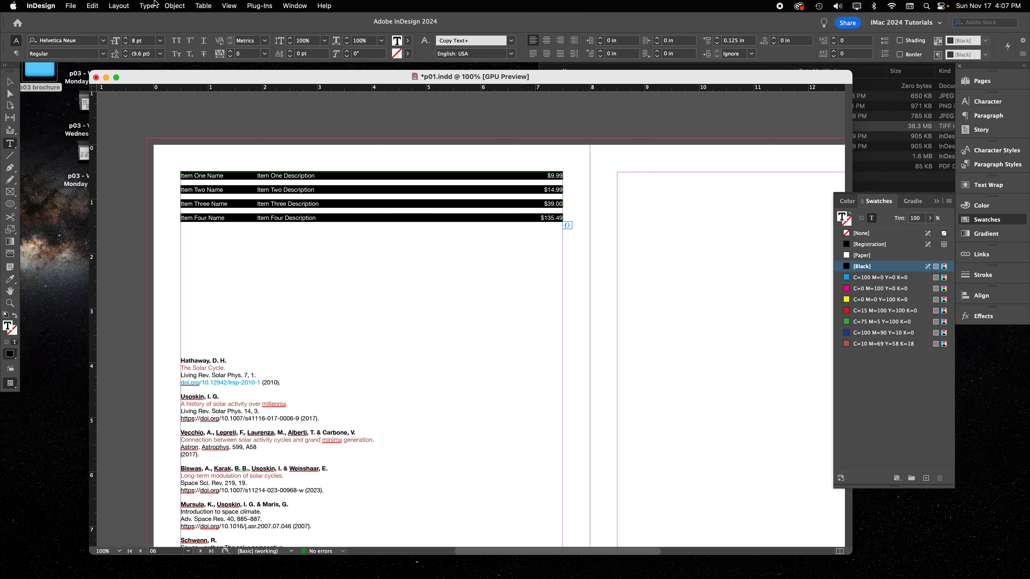
pyautogui.click(156, 8)
pyautogui.click(161, 83)
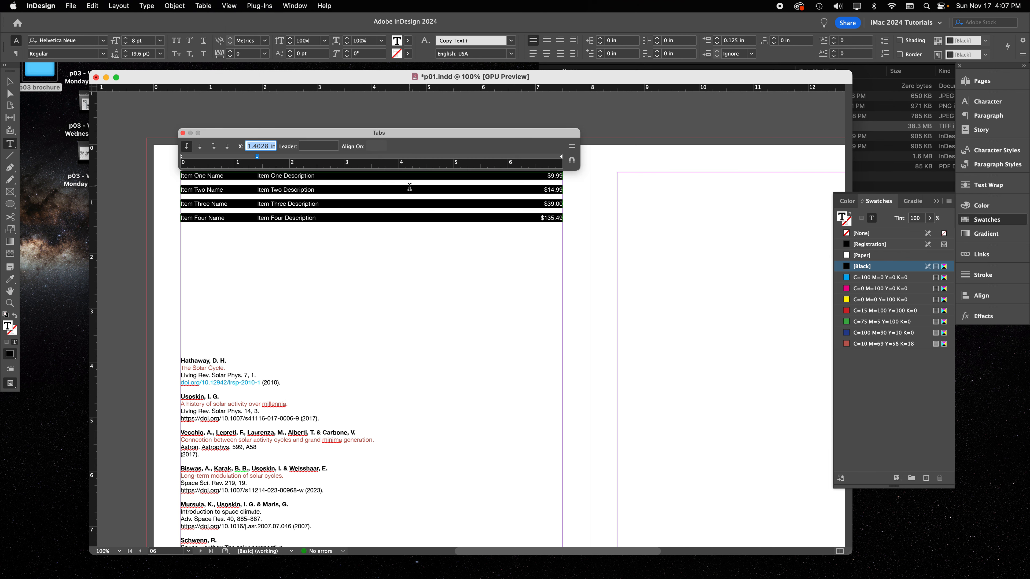
pyautogui.click(371, 176)
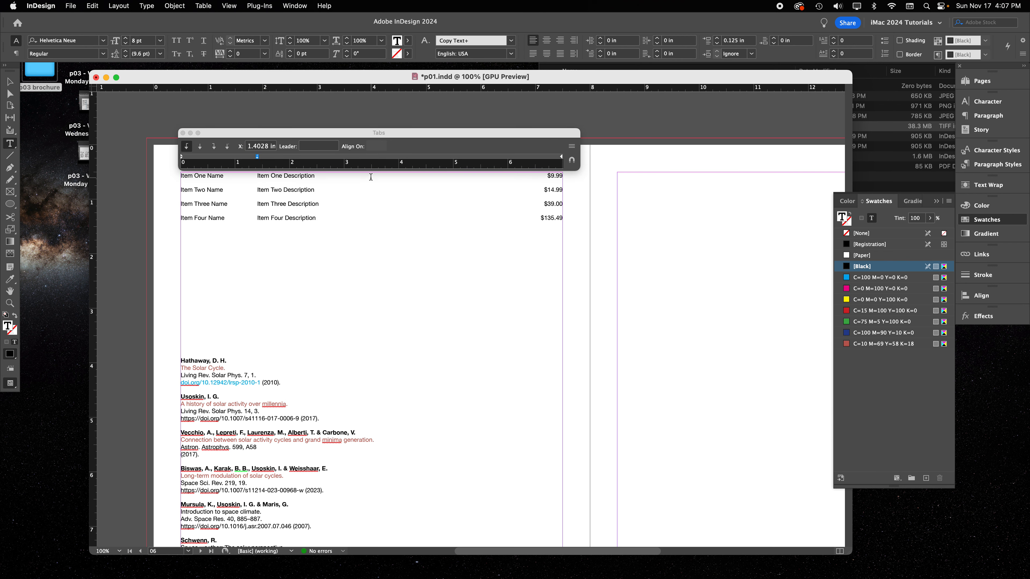
pyautogui.doubleClick(367, 176)
pyautogui.click(311, 146)
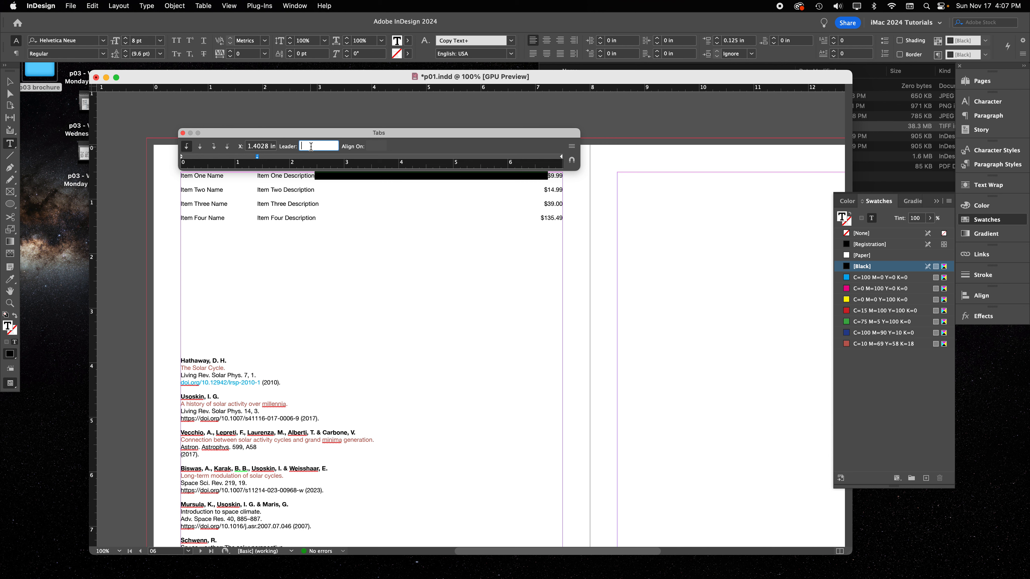
pyautogui.write('.')
# Add a left tab stop at 3.6667 in to the first item row with a "." leader
pyautogui.click(396, 158)
pyautogui.moveTo(397, 159); pyautogui.dragTo(380, 159)
pyautogui.click(326, 146)
pyautogui.write('.')
pyautogui.press('Return')
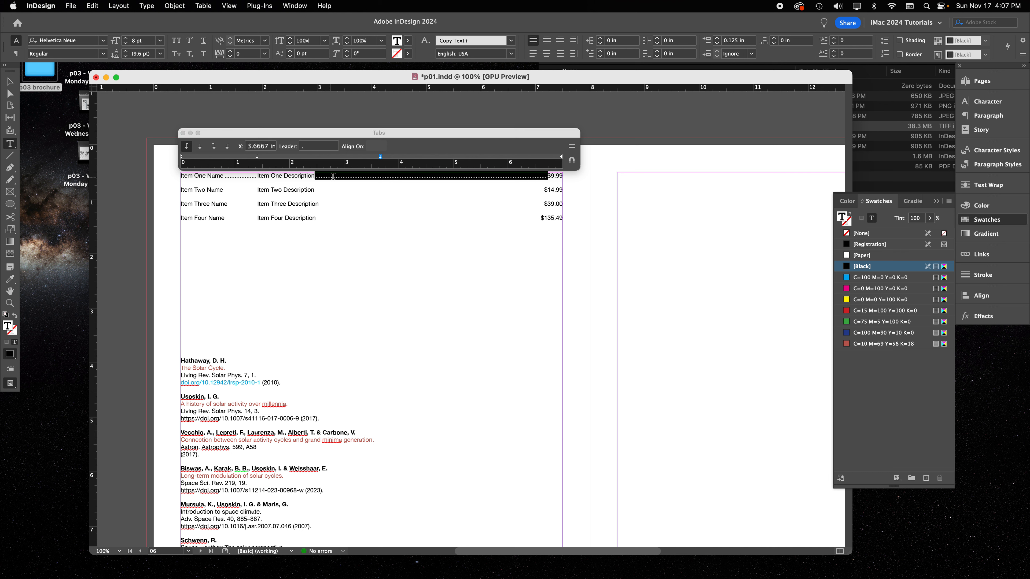
# Clear the leader from the first item row's 3.6667 in tab stop
pyautogui.doubleClick(235, 176)
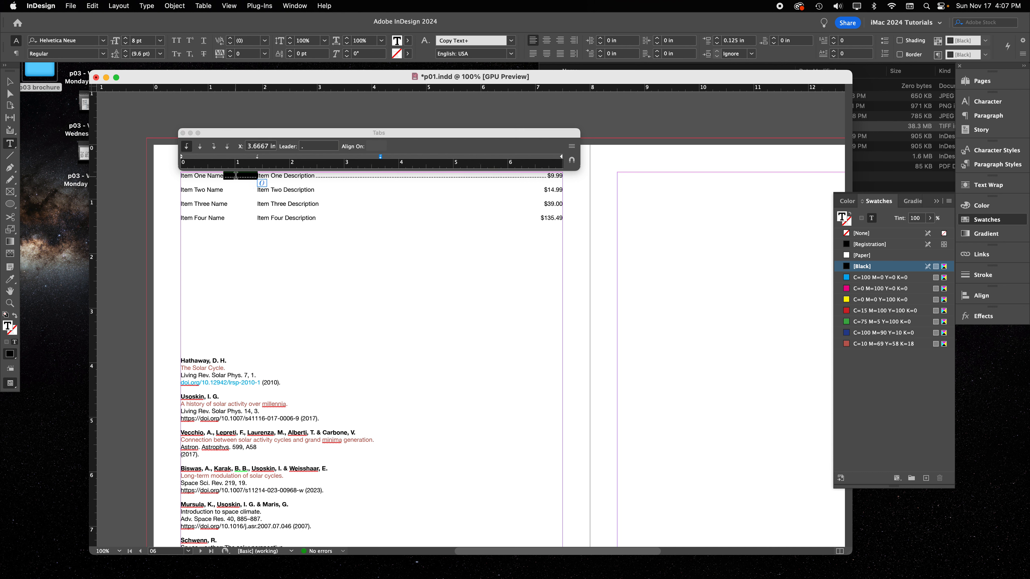
pyautogui.click(314, 149)
pyautogui.press('BackSpace')
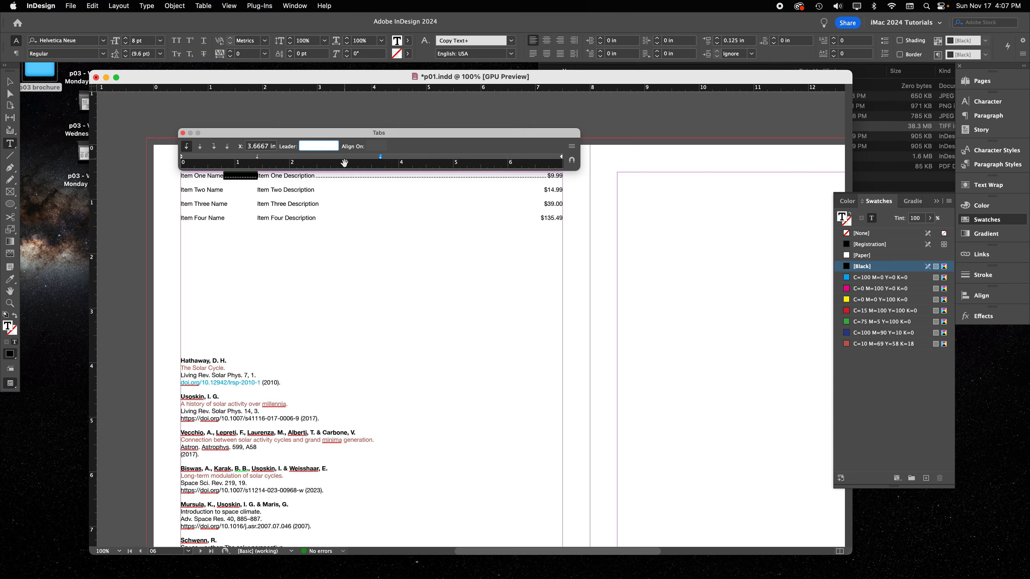
pyautogui.press('Return')
# Remove the leader from the first item row's 1.4028 in tab stop, between item name and description
pyautogui.doubleClick(235, 176)
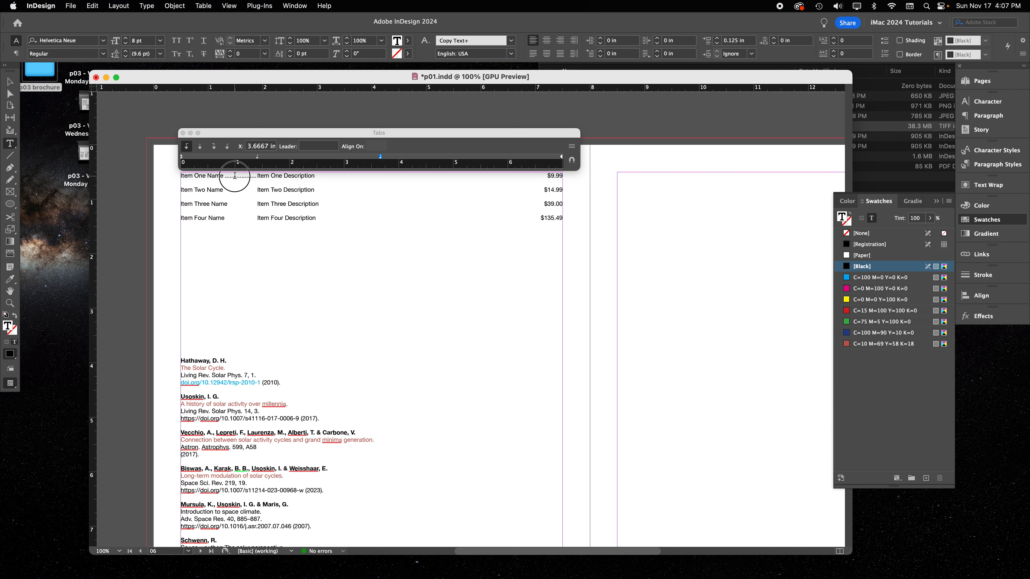
pyautogui.click(258, 156)
pyautogui.click(315, 149)
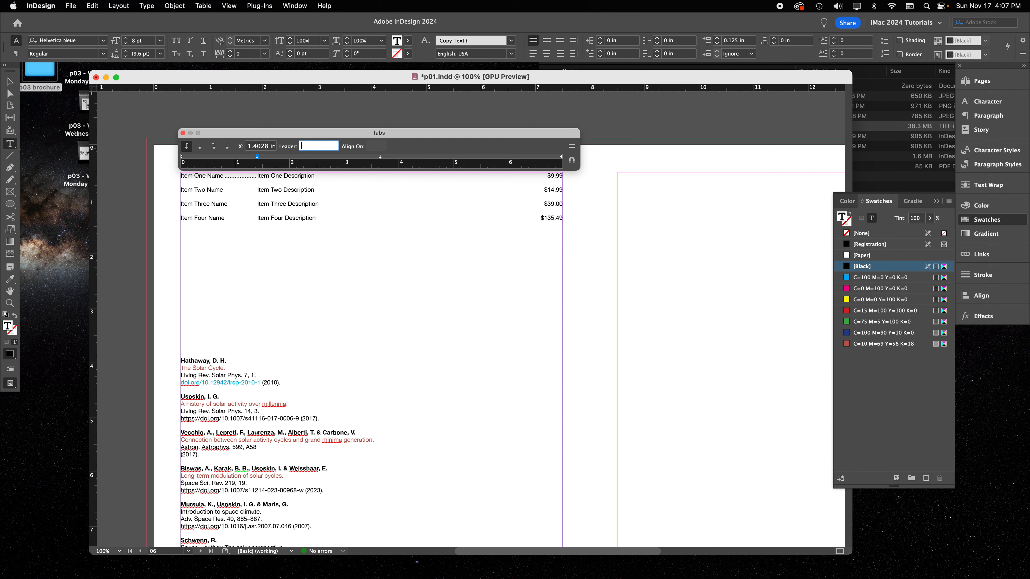
pyautogui.press('Return')
# Set a "." leader on the first item row's 3.6667 in tab stop and select the gap before the price
pyautogui.tripleClick(344, 177)
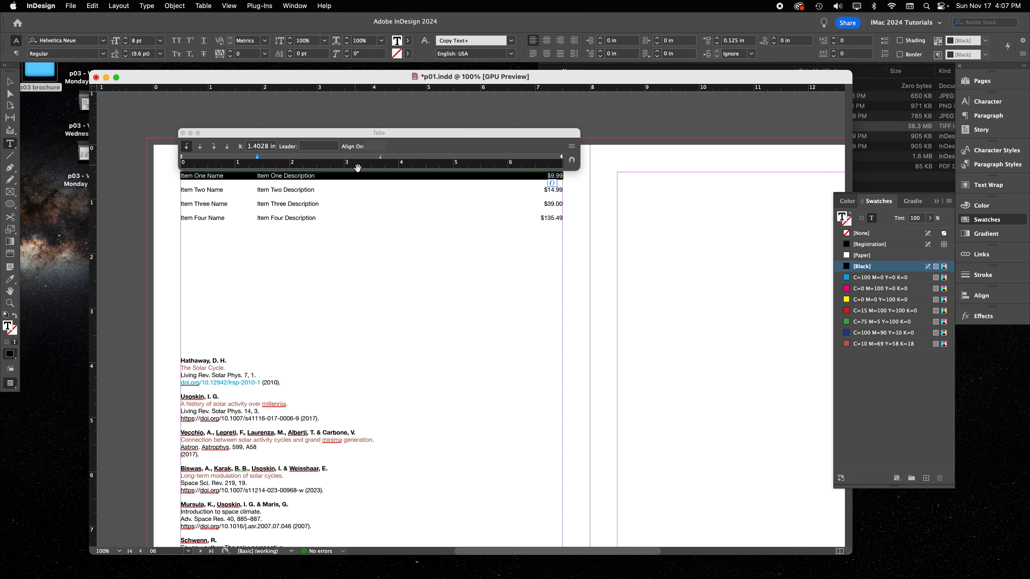
pyautogui.click(381, 157)
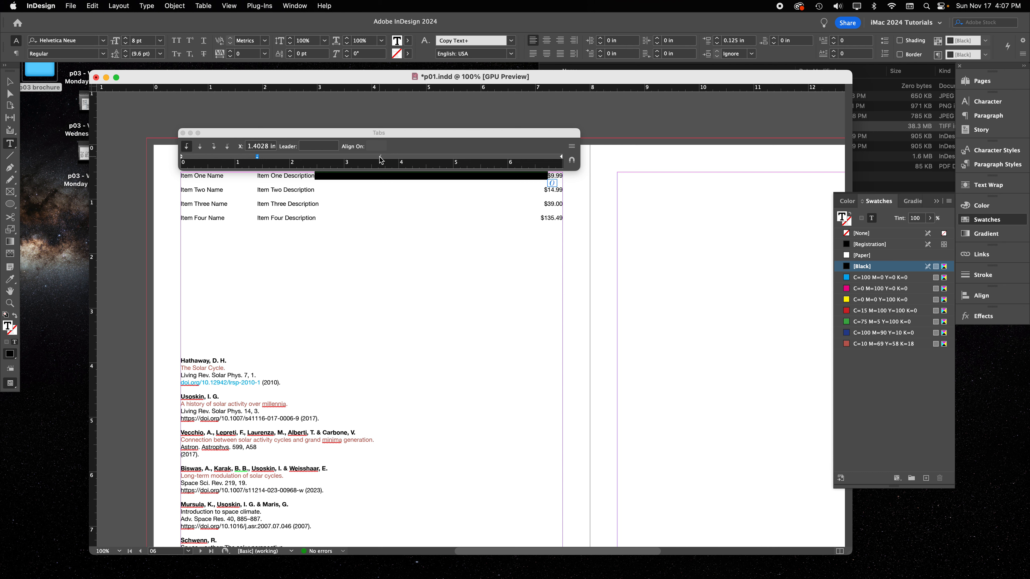
pyautogui.click(315, 147)
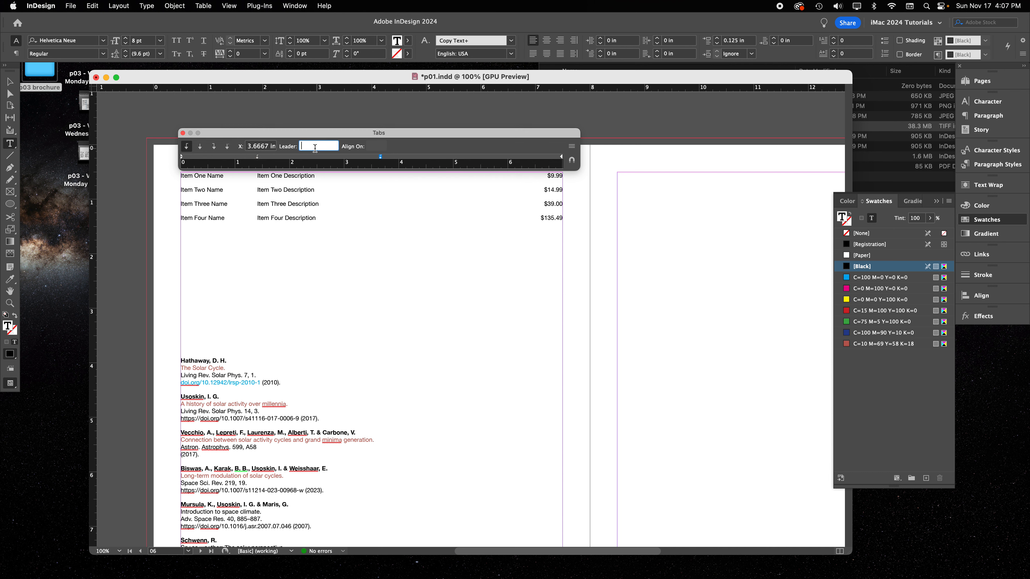
pyautogui.write('.')
pyautogui.press('Return')
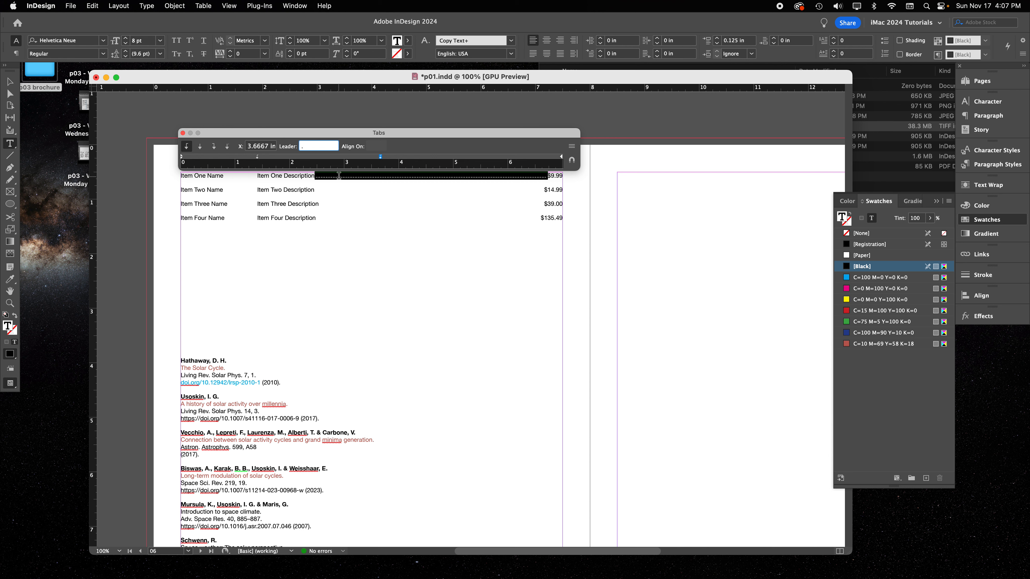
pyautogui.click(341, 175)
pyautogui.doubleClick(341, 175)
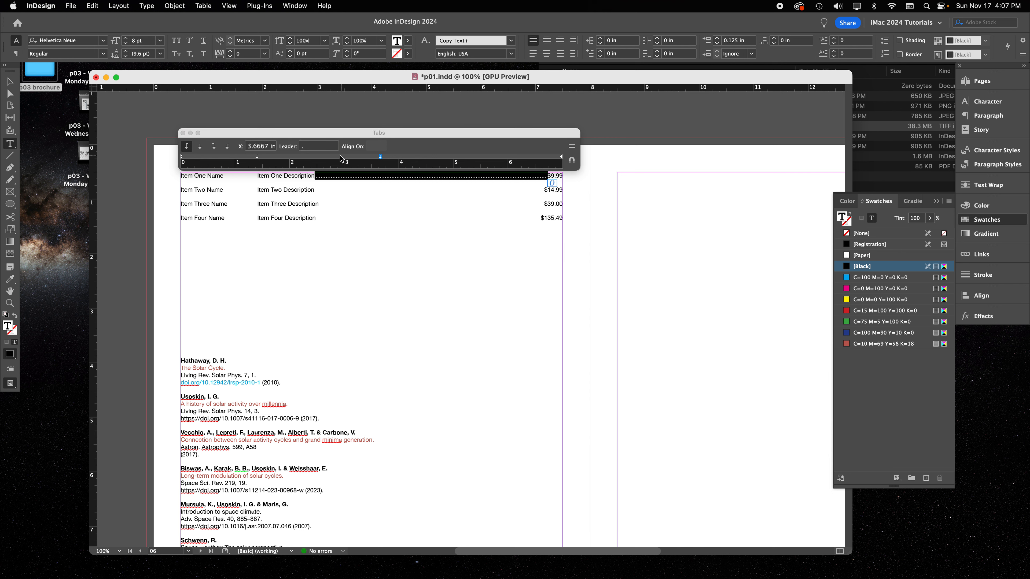
# Space out the first item row's leader dots by adding a space after the period in its 3.6667 in tab leader
pyautogui.click(316, 145)
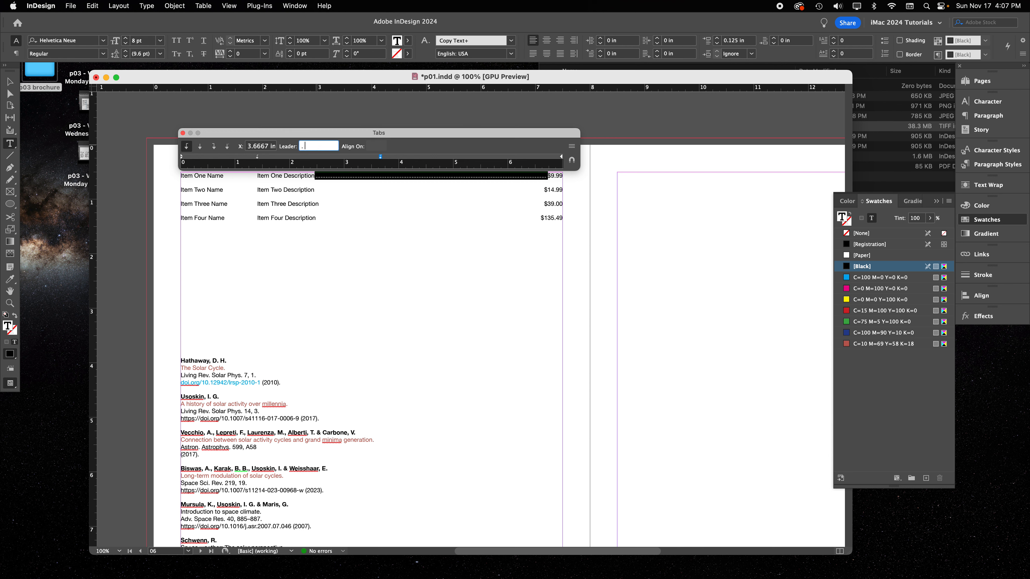
pyautogui.press('Return')
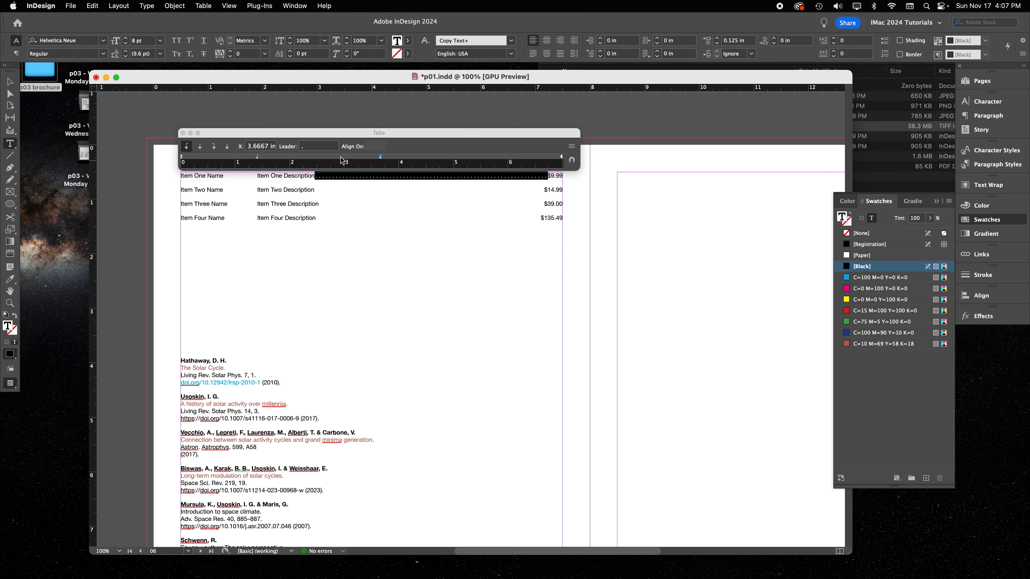
# Change the first item row's 3.6667 in tab leader to "+" followed by a space
pyautogui.click(312, 147)
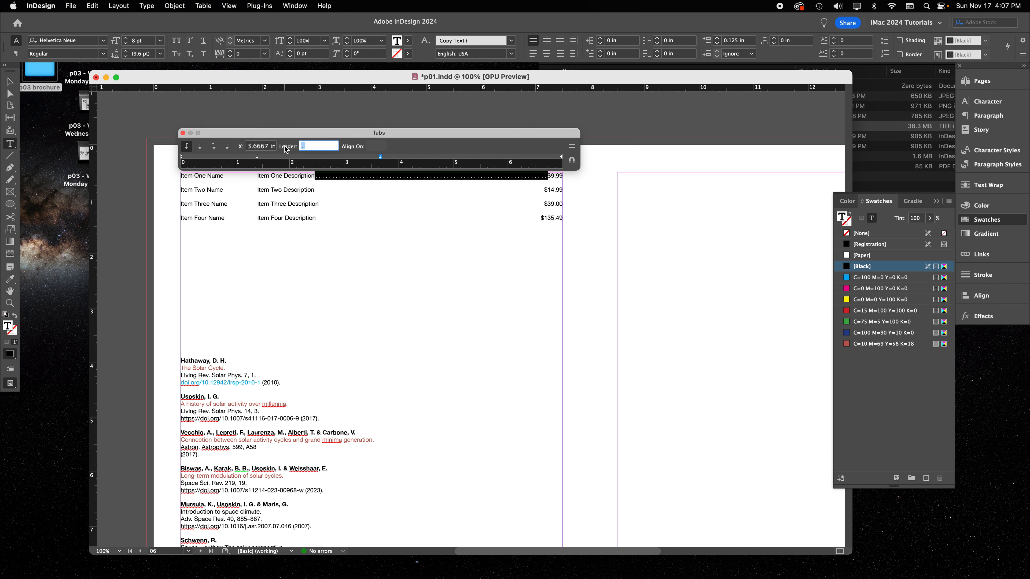
pyautogui.write('+')
pyautogui.press('Return')
pyautogui.click(317, 146)
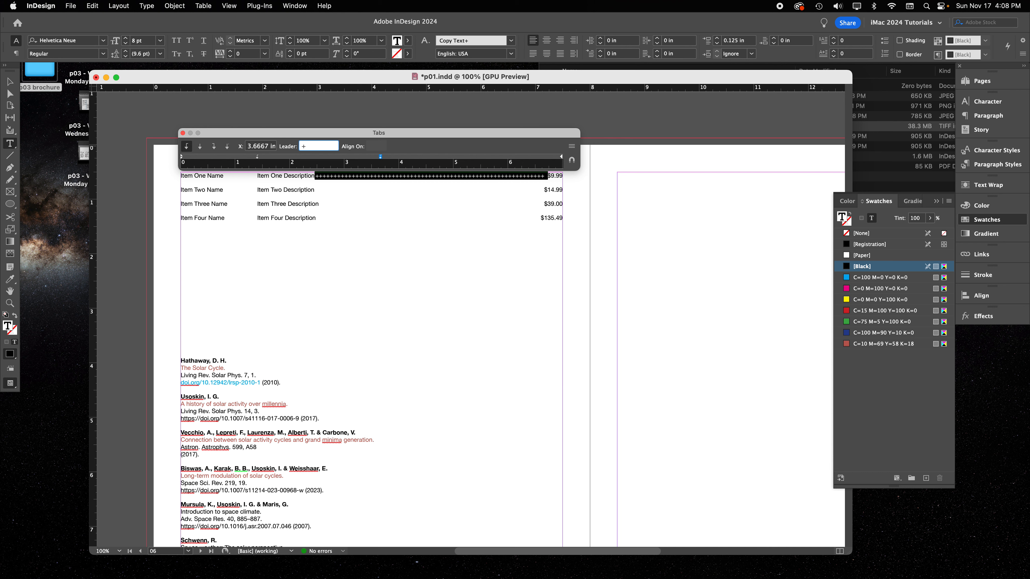
pyautogui.press('Return')
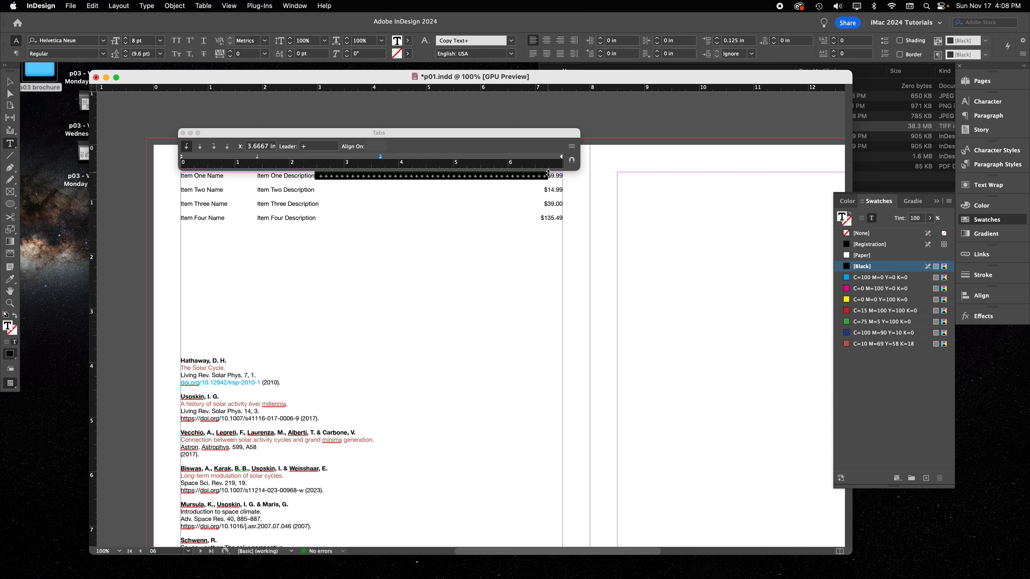
# Set the first item row's 3.6667 in tab leader to a spaced "." pattern
pyautogui.click(256, 146)
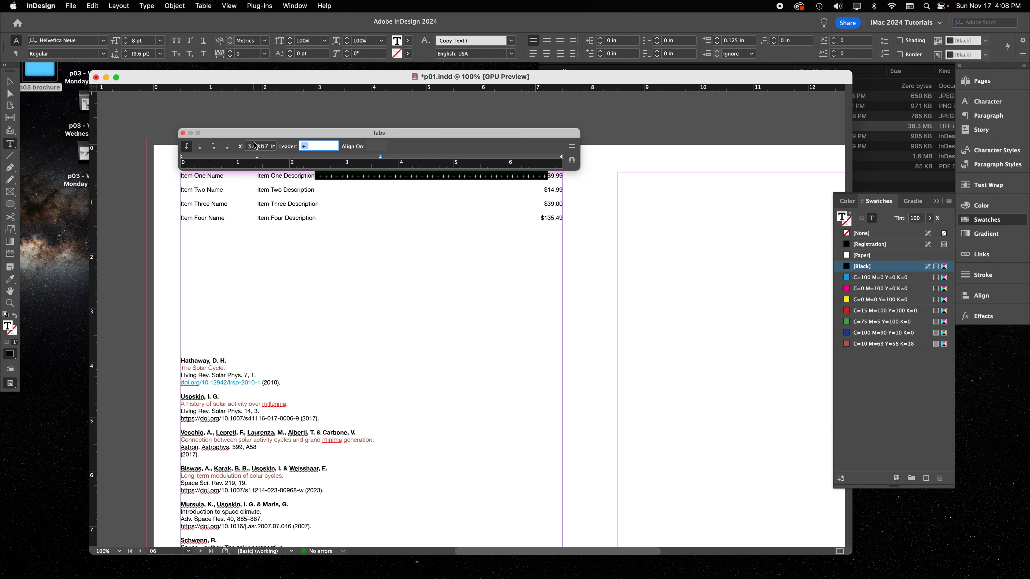
pyautogui.write('.')
pyautogui.press('Return')
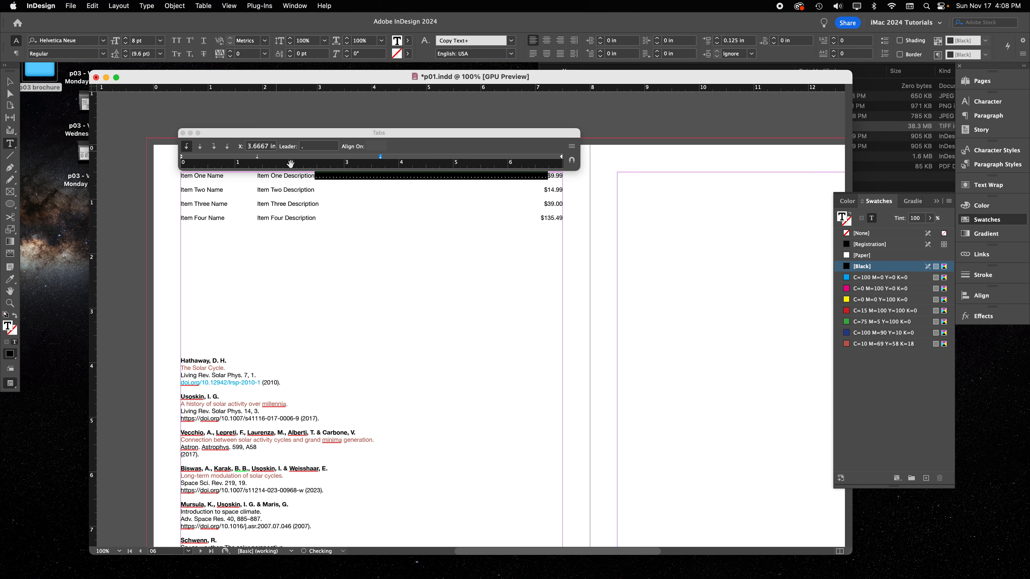
# Copy the dot leader formatting from the first item row to the second row's gap before the price with the Eyedropper
pyautogui.tripleClick(359, 190)
pyautogui.click(368, 186)
pyautogui.doubleClick(372, 190)
pyautogui.click(10, 279)
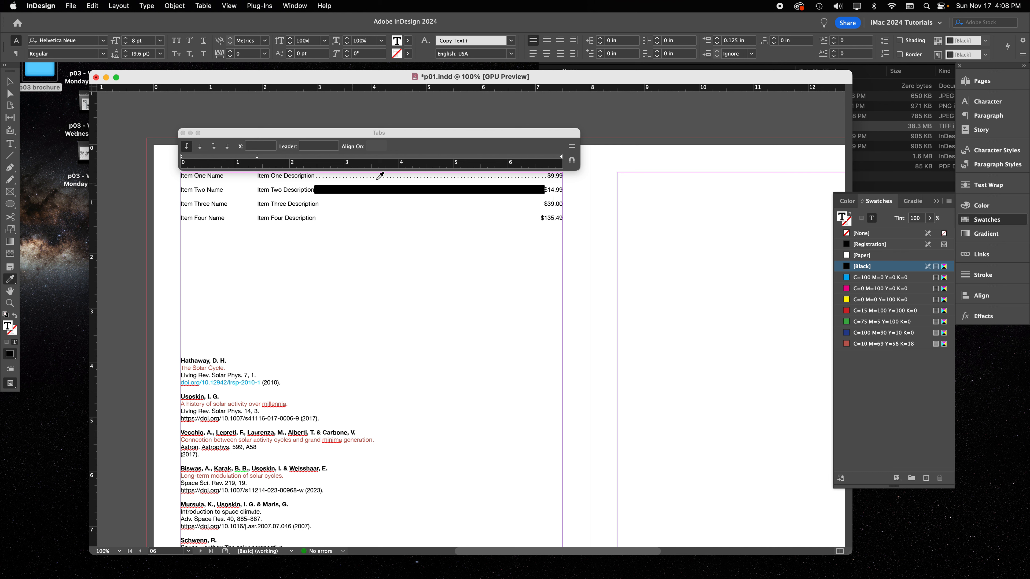
pyautogui.click(380, 176)
pyautogui.click(10, 82)
# Apply the second item row's dot leader to the third row's gap before the price with the Eyedropper
pyautogui.doubleClick(362, 205)
pyautogui.tripleClick(362, 205)
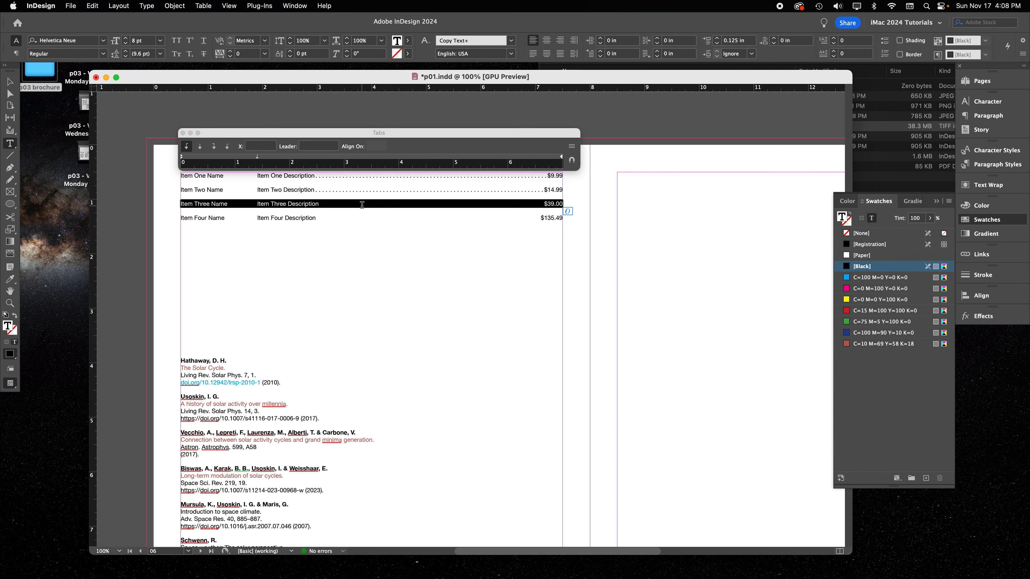
pyautogui.doubleClick(362, 205)
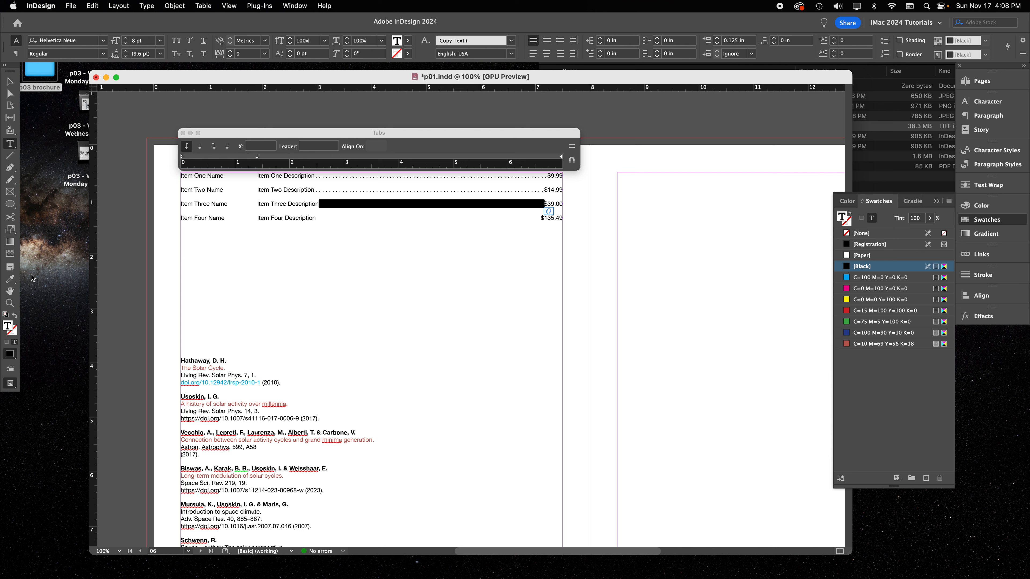
pyautogui.click(10, 279)
pyautogui.click(374, 188)
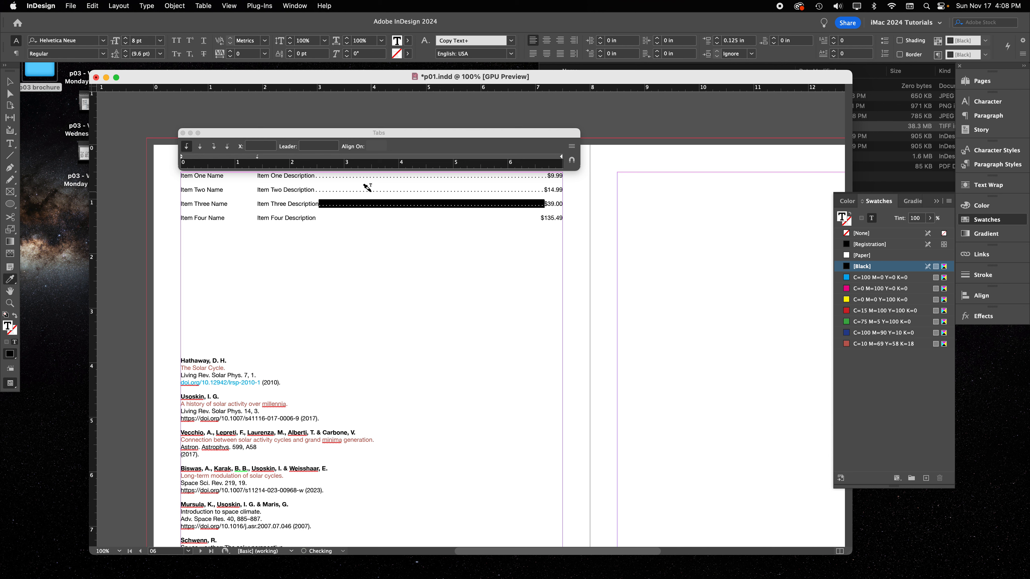
pyautogui.click(11, 82)
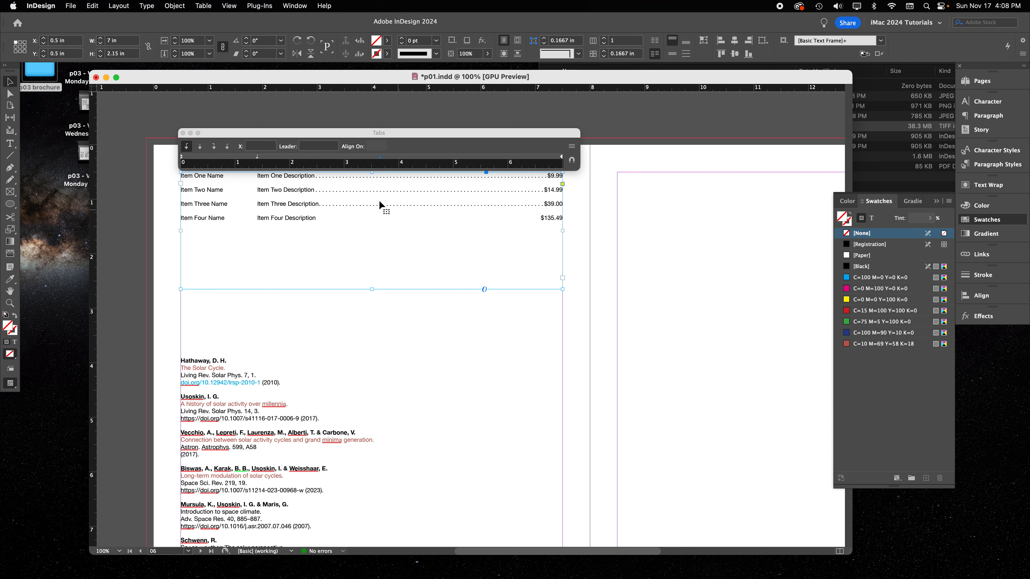
# Apply the second row's dot leader to the fourth row's price gap with the Eyedropper, and move the tab ruler off the list
pyautogui.click(367, 219)
pyautogui.doubleClick(393, 217)
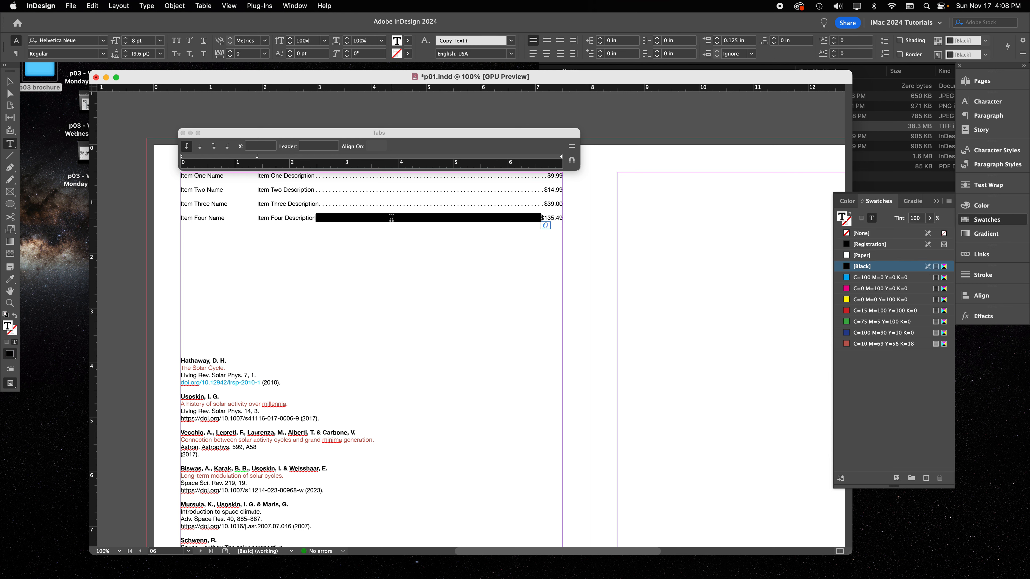
pyautogui.click(10, 280)
pyautogui.click(411, 191)
pyautogui.click(11, 84)
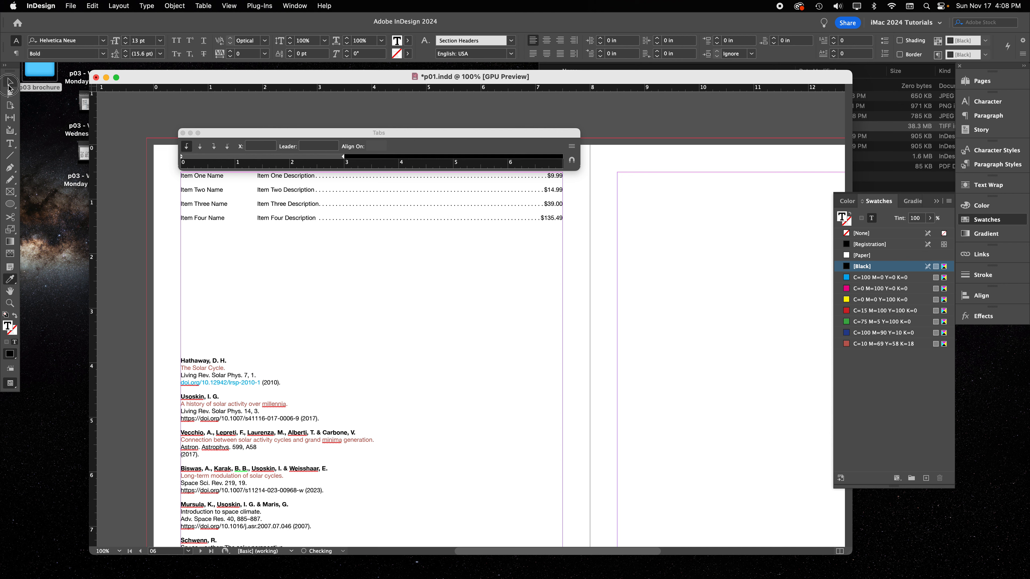
pyautogui.moveTo(354, 133); pyautogui.dragTo(457, 93)
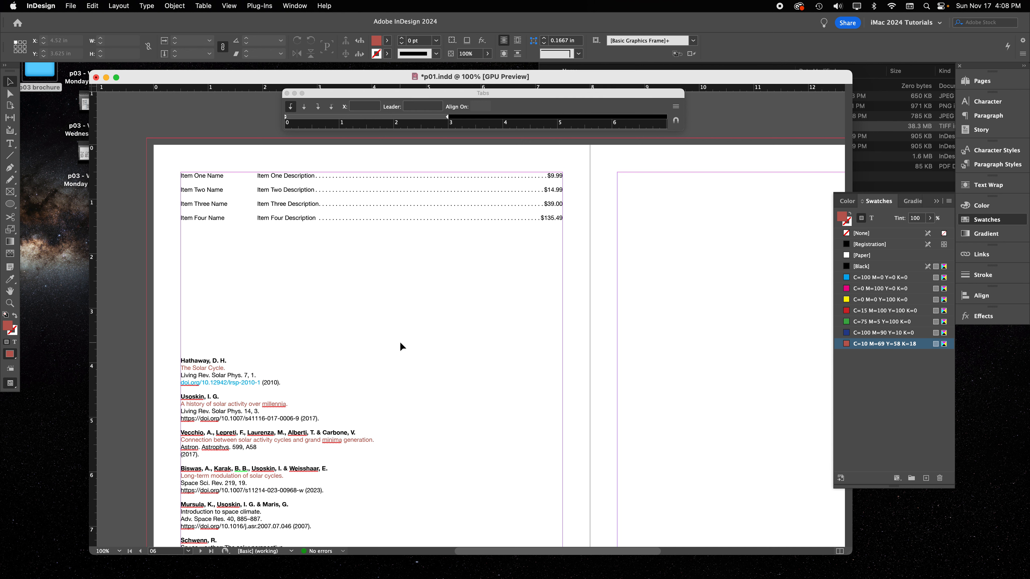
# Enter a test line of special characters such as ø, ® and ∂ below the item list in the same text frame
pyautogui.click(405, 227)
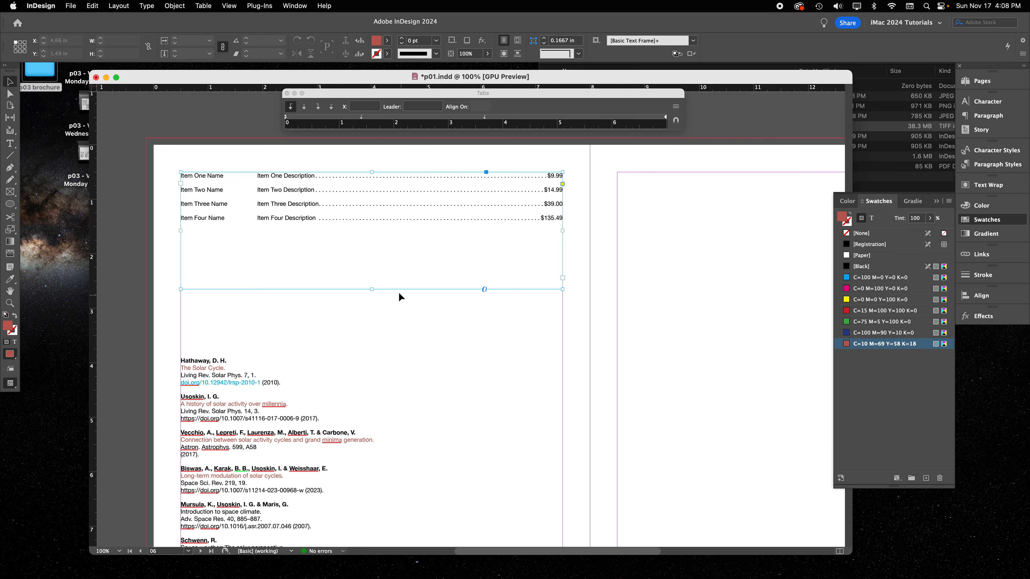
pyautogui.doubleClick(345, 258)
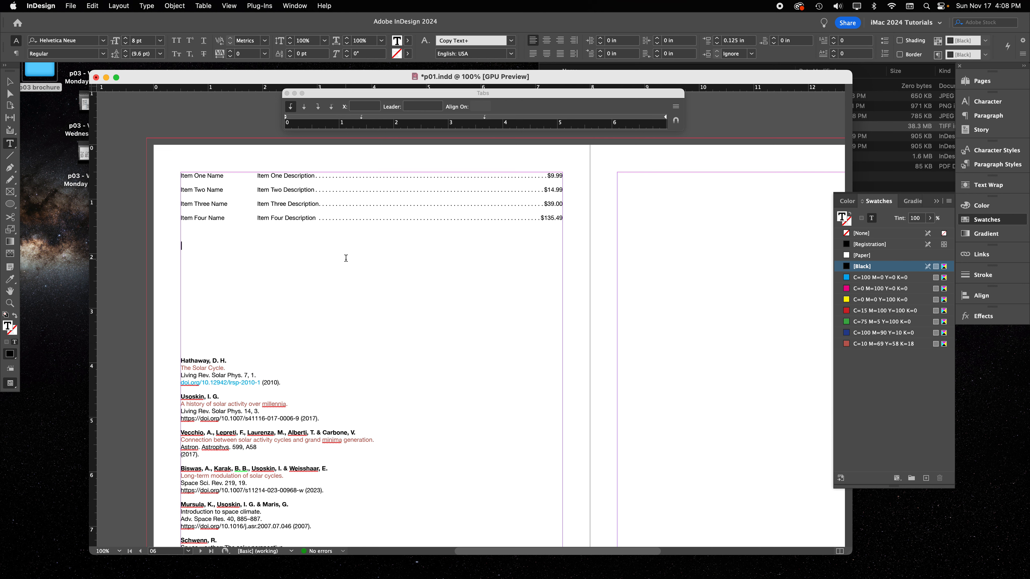
pyautogui.write('ø˚®∂ø˚∑˚∆˚µß˚ç˚˜˚ø∑˚©∂ø˜ø')
# Enlarge the special-character test line to 18 pt and add more symbols such as Ó and Ø at its end
pyautogui.tripleClick(243, 248)
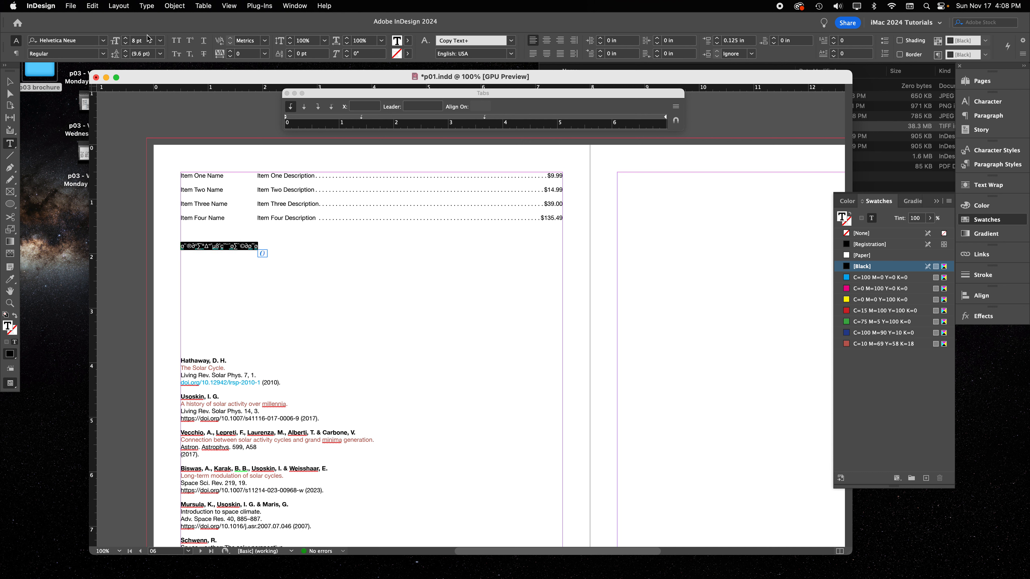
pyautogui.click(126, 38)
pyautogui.click(126, 38)
pyautogui.click(126, 38)
pyautogui.click(126, 38)
pyautogui.click(126, 37)
pyautogui.click(126, 38)
pyautogui.click(126, 38)
pyautogui.click(126, 38)
pyautogui.click(126, 39)
pyautogui.click(126, 39)
pyautogui.click(367, 254)
pyautogui.write('Óıˆ¨ı˜¨ıˆı˜ØØı¨')
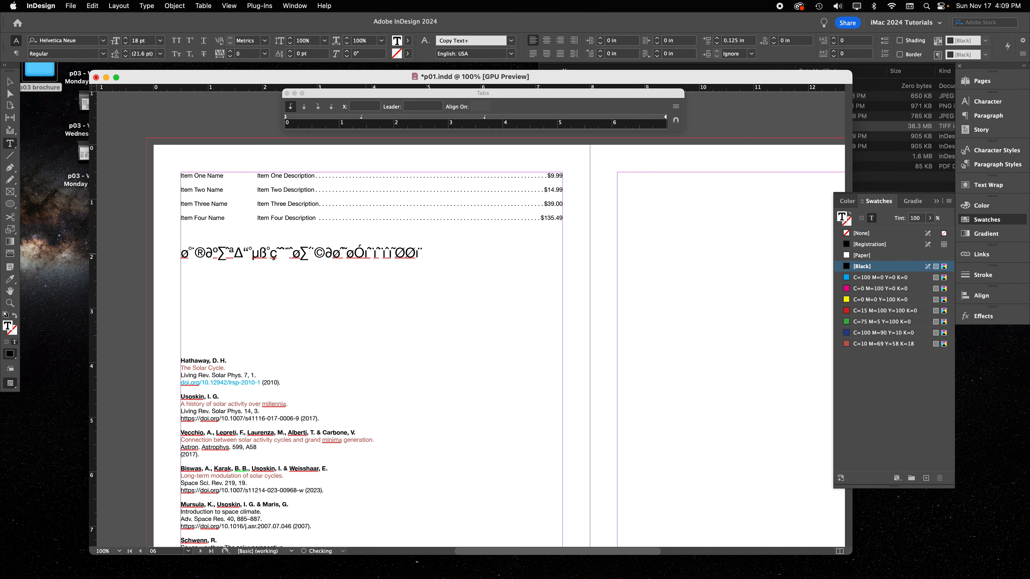
pyautogui.press('super+y')
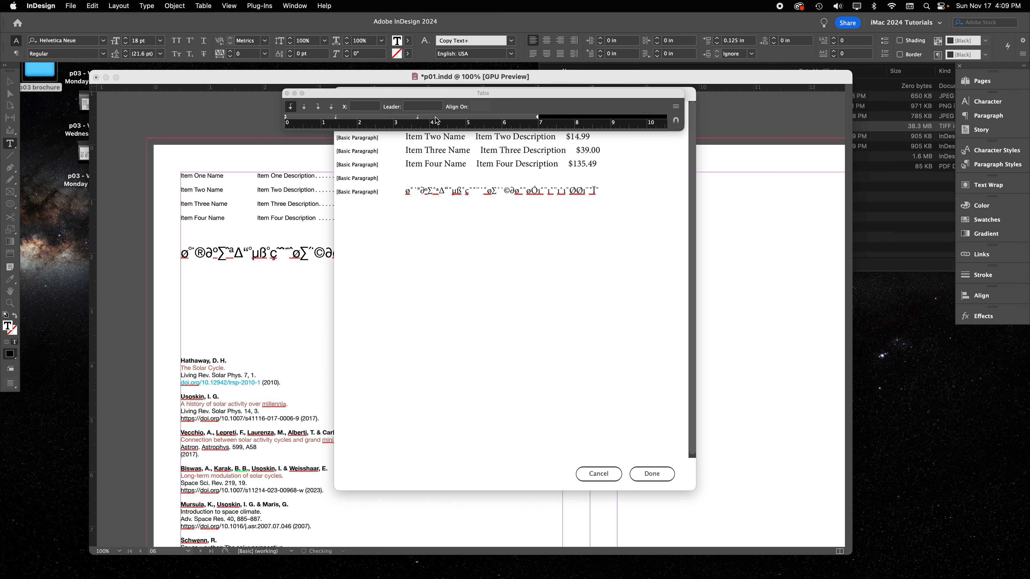
pyautogui.click(661, 478)
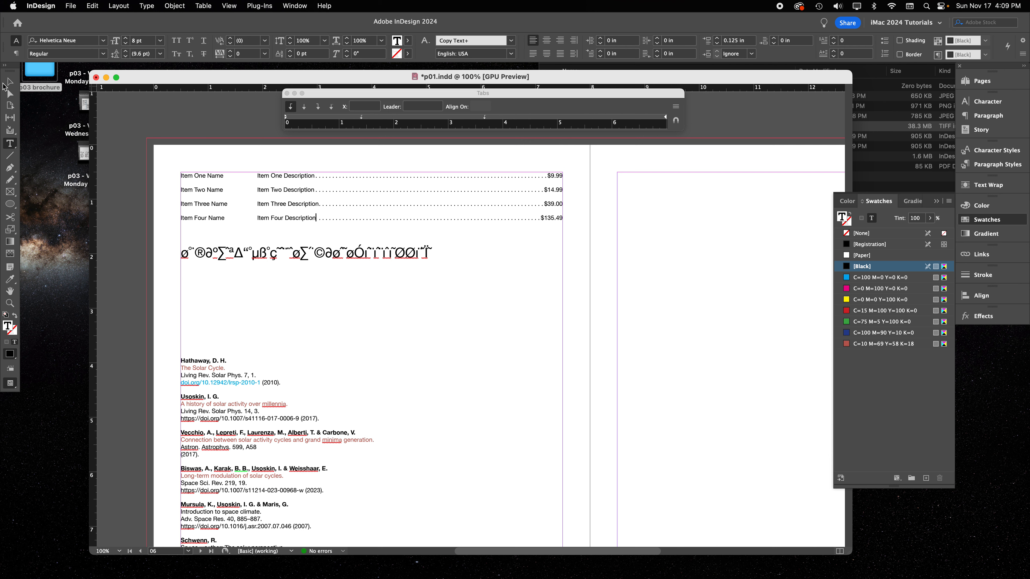
# Delete the 18 pt special-character test line below the item list
pyautogui.click(10, 83)
pyautogui.click(333, 264)
pyautogui.tripleClick(325, 257)
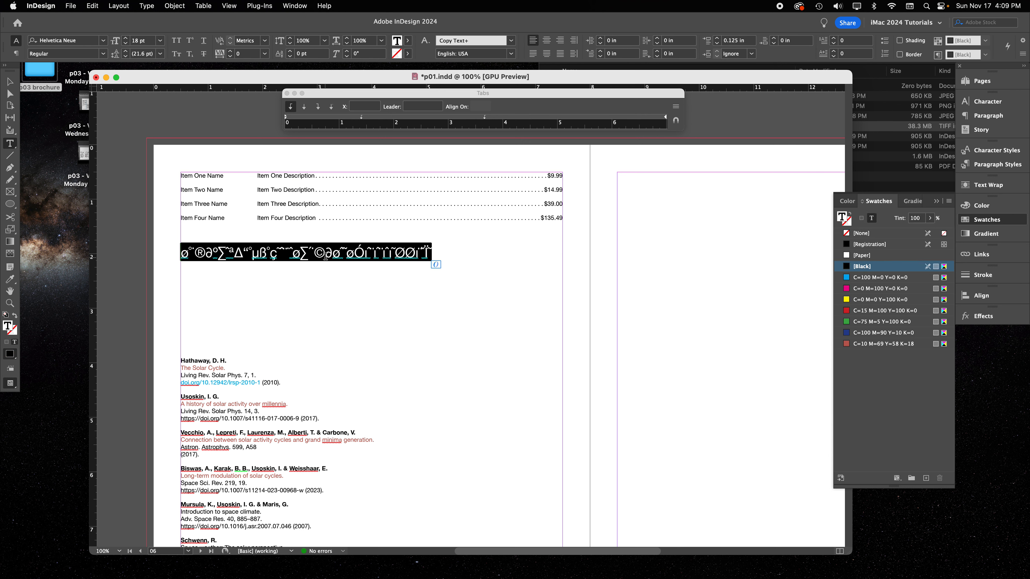
pyautogui.press('BackSpace')
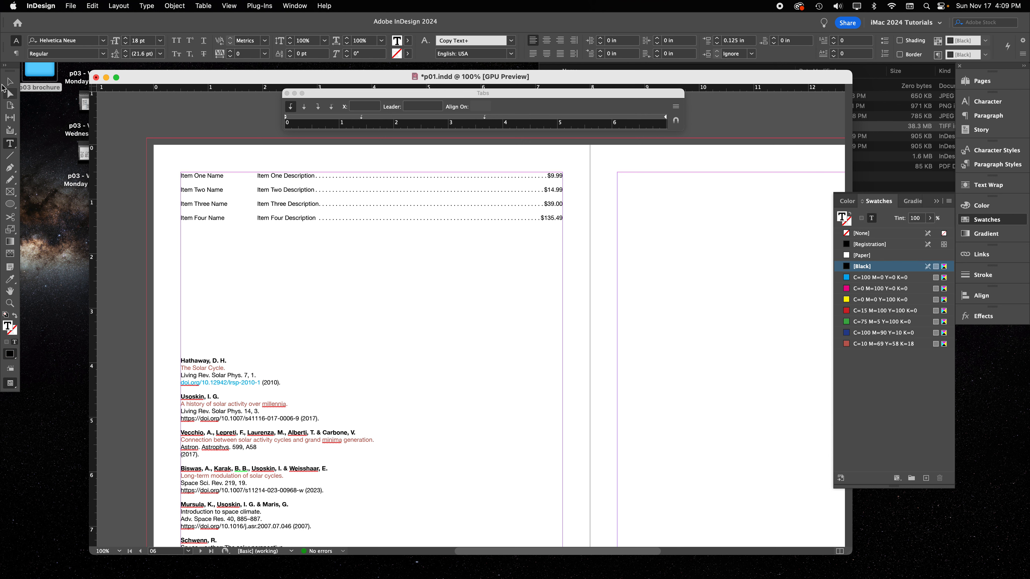
pyautogui.click(9, 82)
# Display the Helvetica Neue glyph set, place it beside the item list and enlarge its grid to show more characters
pyautogui.click(146, 5)
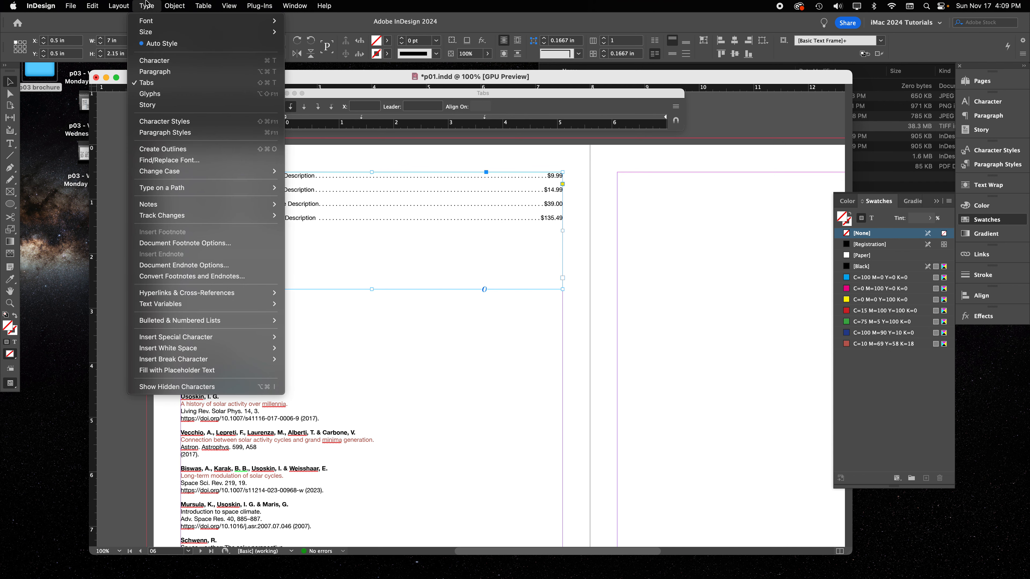
pyautogui.click(178, 94)
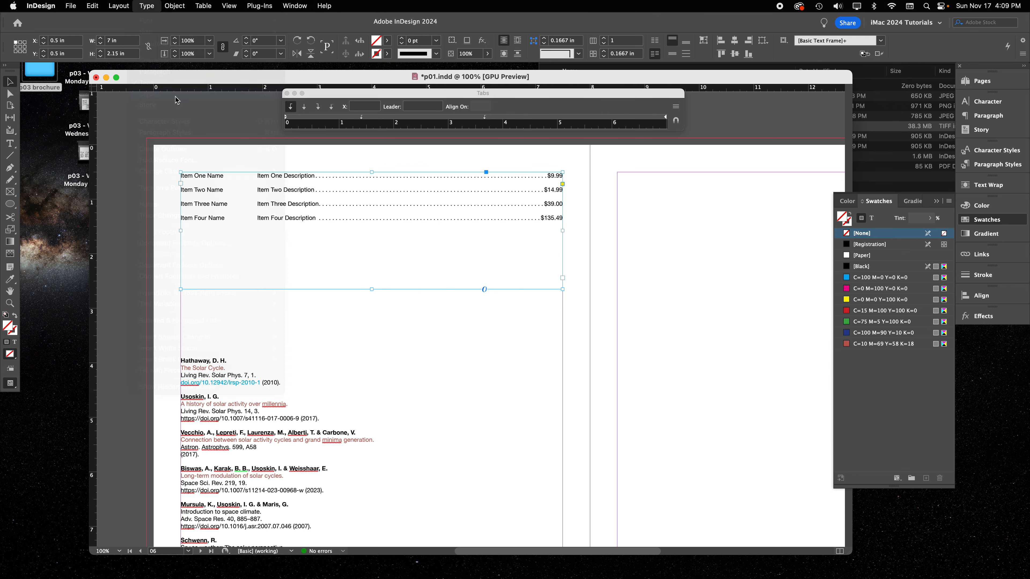
pyautogui.moveTo(368, 165); pyautogui.dragTo(118, 84)
pyautogui.moveTo(134, 240); pyautogui.dragTo(134, 496)
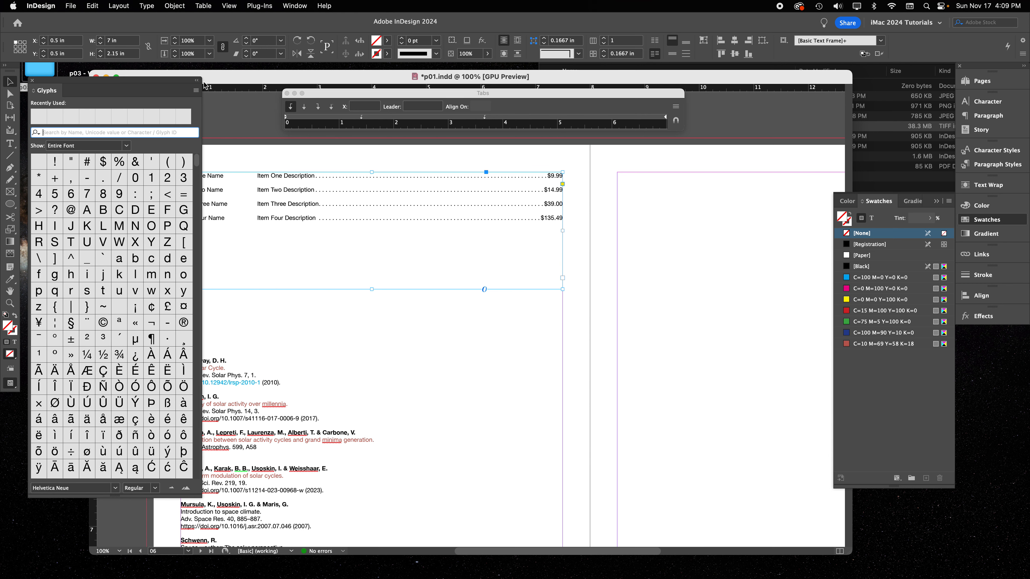
pyautogui.hscroll(-5, 410, 214)
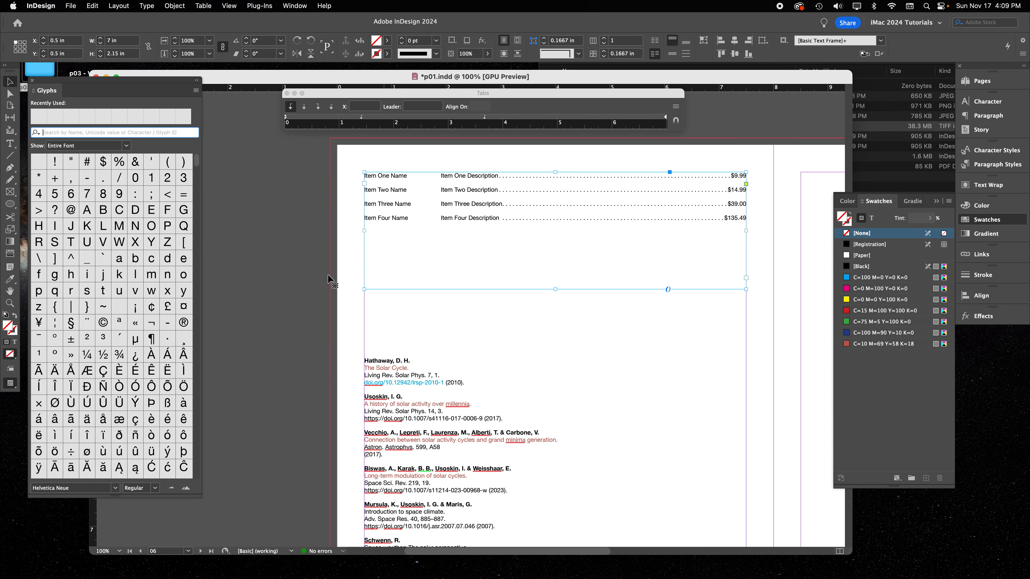
pyautogui.moveTo(201, 499); pyautogui.dragTo(357, 514)
# Place the insertion point below the item list and examine the range of Helvetica Neue Regular glyphs in the entire font
pyautogui.scroll(-3, 137, 347)
pyautogui.scroll(-15, 137, 347)
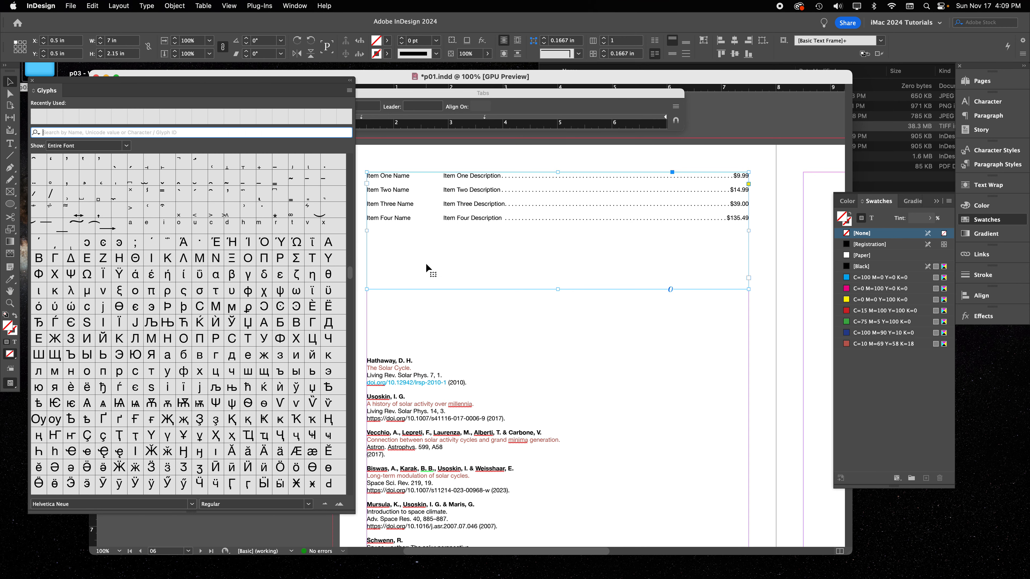
pyautogui.doubleClick(425, 253)
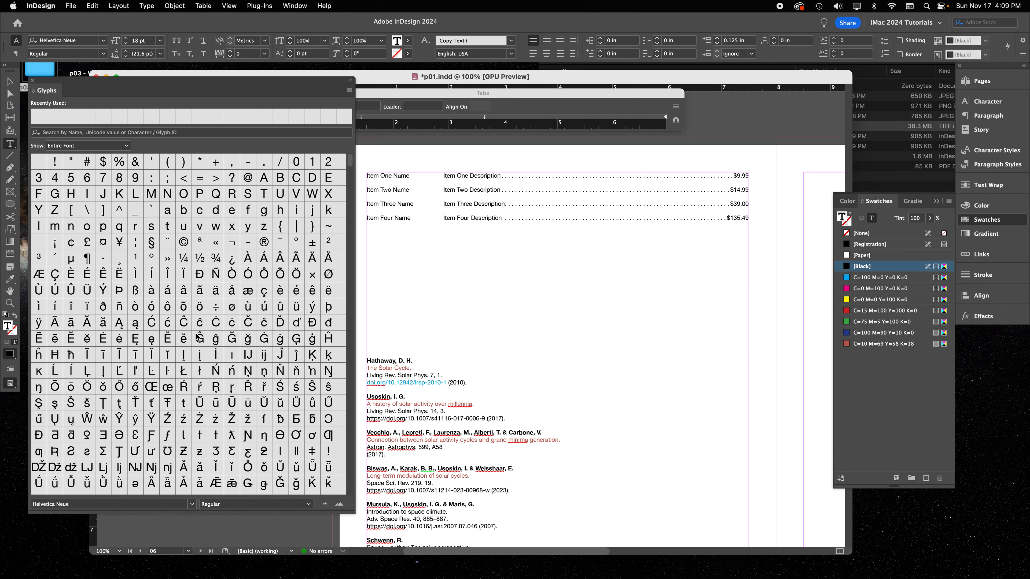
pyautogui.scroll(-8, 226, 463)
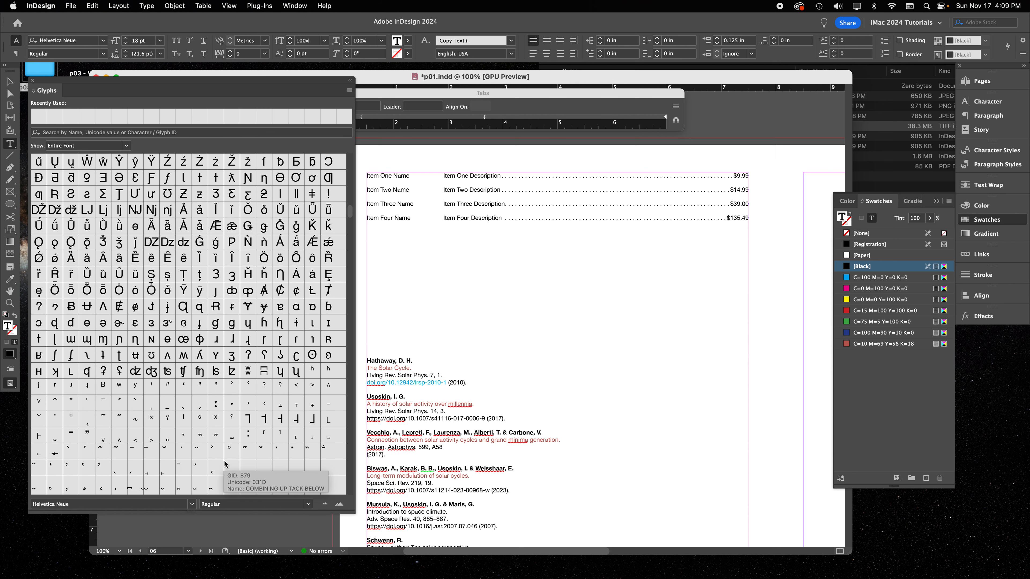
pyautogui.scroll(-2, 140, 318)
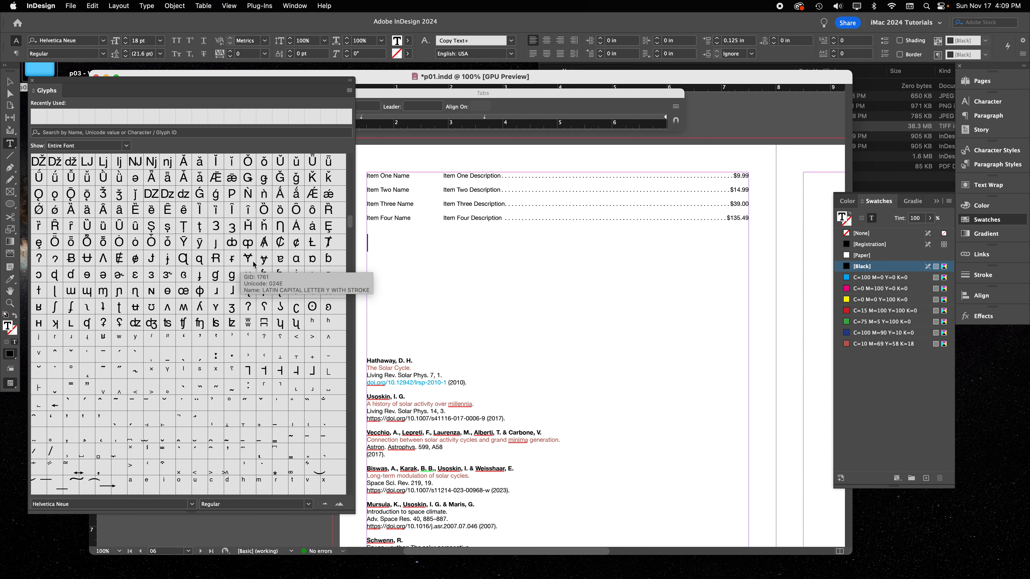
pyautogui.scroll(-10, 186, 260)
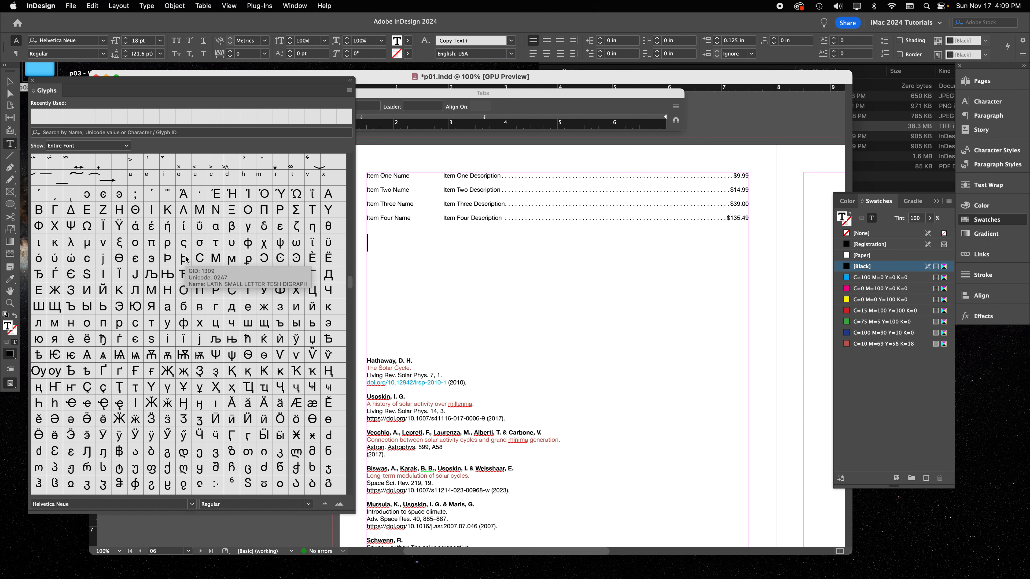
pyautogui.scroll(-15, 141, 335)
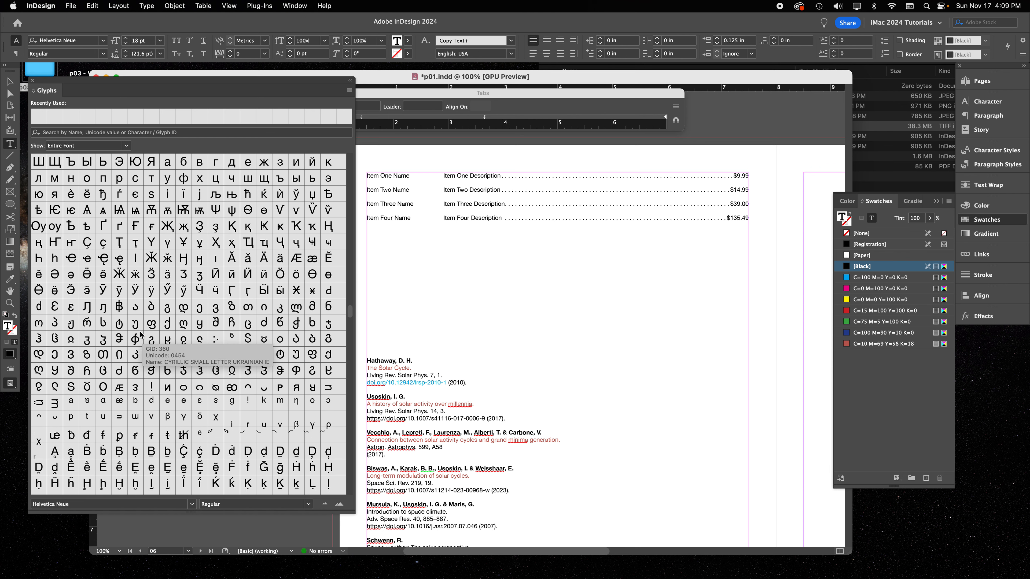
pyautogui.scroll(-15, 140, 335)
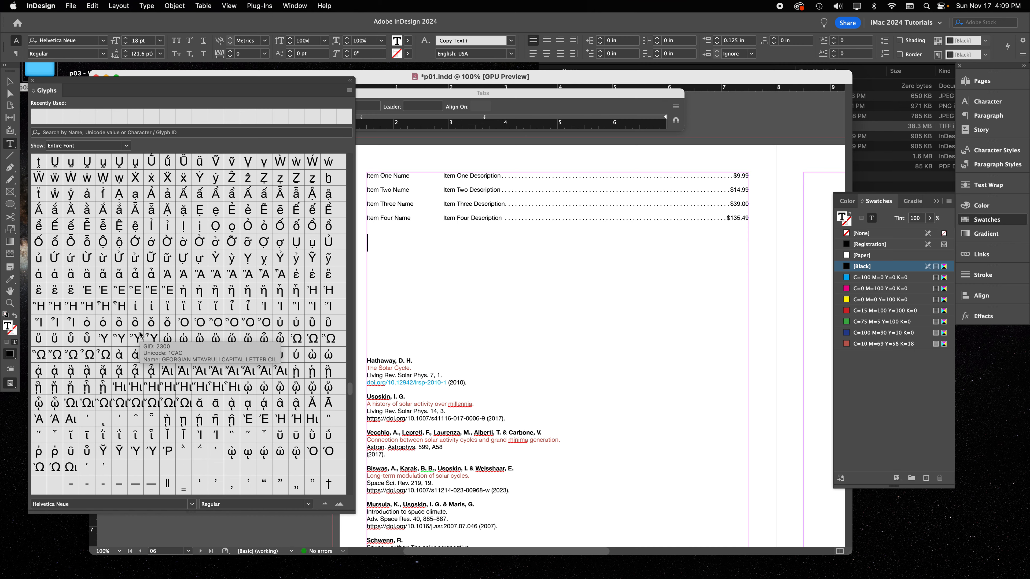
pyautogui.scroll(-10, 140, 335)
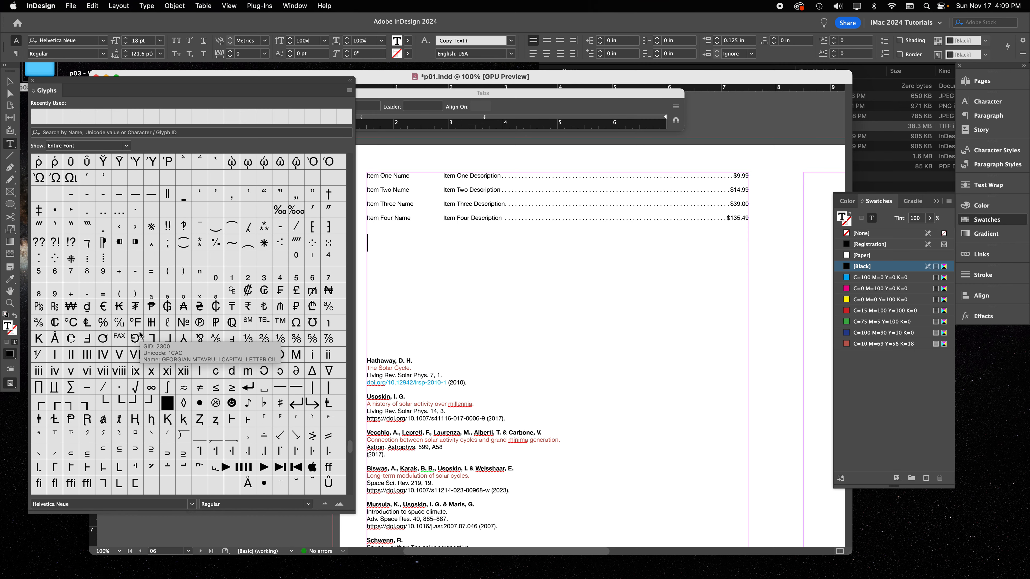
# Insert an ornate glyph from the Helvetica Neue set below the item list and enlarge it to 18 pt
pyautogui.scroll(-3, 140, 335)
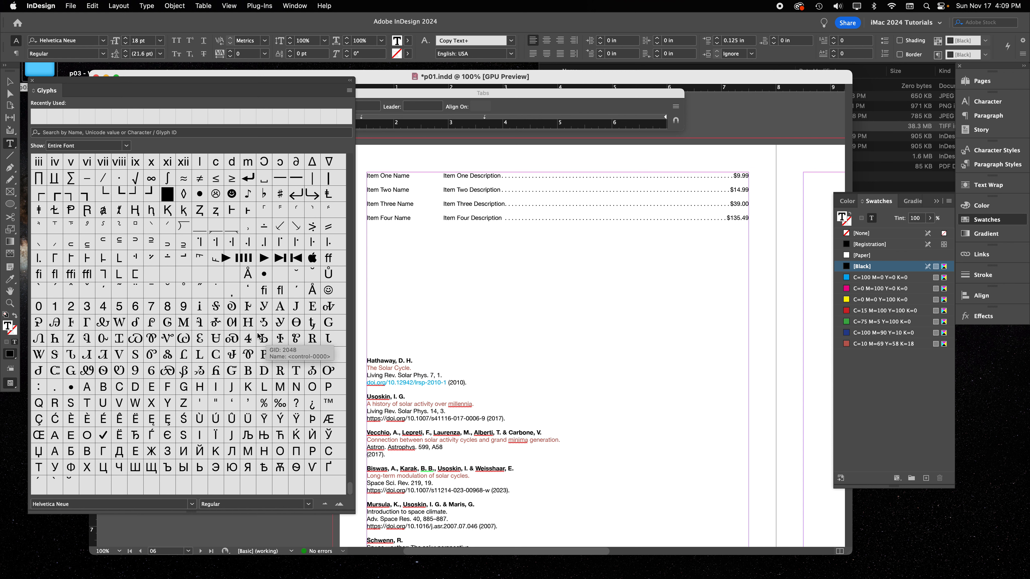
pyautogui.doubleClick(232, 323)
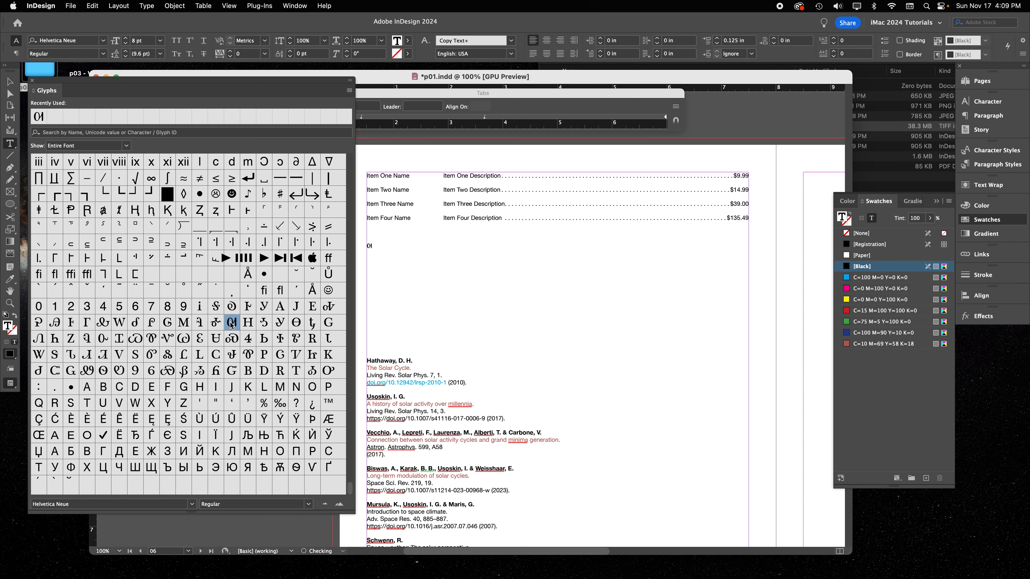
pyautogui.moveTo(375, 247); pyautogui.dragTo(361, 248)
pyautogui.click(126, 39)
pyautogui.click(127, 38)
pyautogui.click(127, 38)
pyautogui.click(127, 38)
pyautogui.click(127, 39)
pyautogui.click(126, 38)
pyautogui.click(127, 38)
pyautogui.click(127, 39)
pyautogui.click(127, 39)
pyautogui.click(126, 39)
# Add three more ornate Helvetica Neue glyphs after the 18 pt one below the item list
pyautogui.click(403, 251)
pyautogui.doubleClick(249, 356)
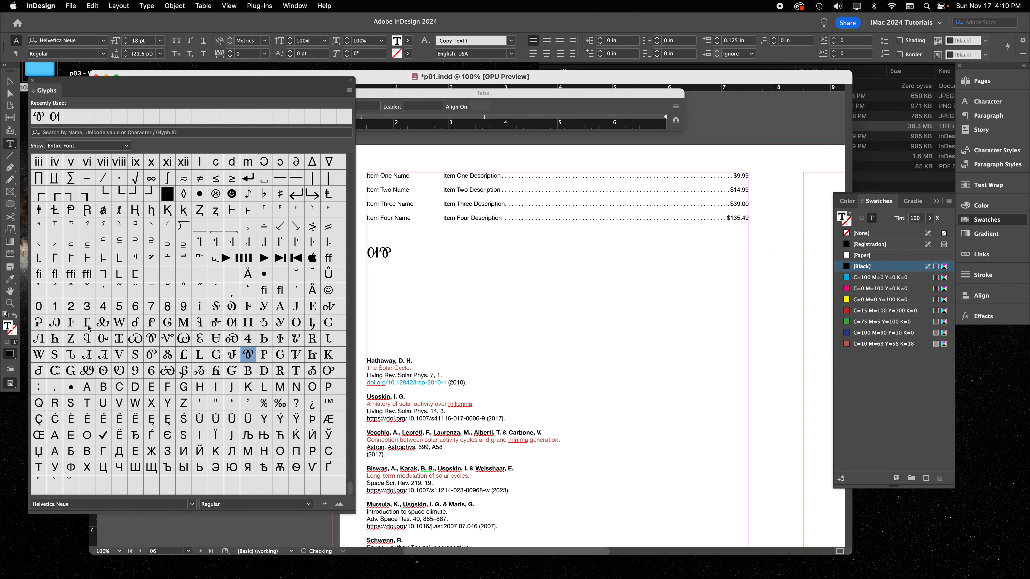
pyautogui.doubleClick(103, 339)
pyautogui.doubleClick(87, 370)
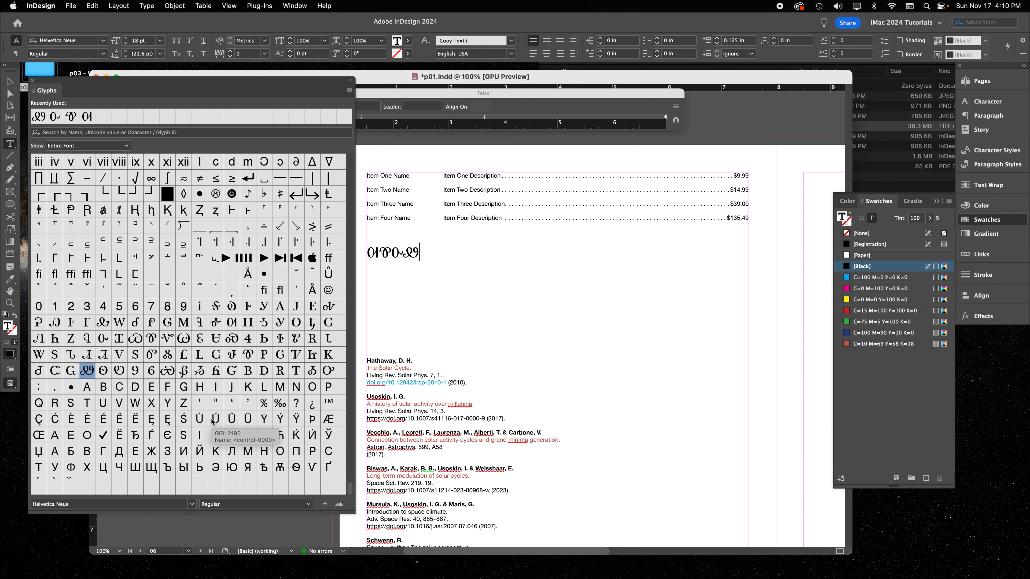
pyautogui.scroll(3, 142, 321)
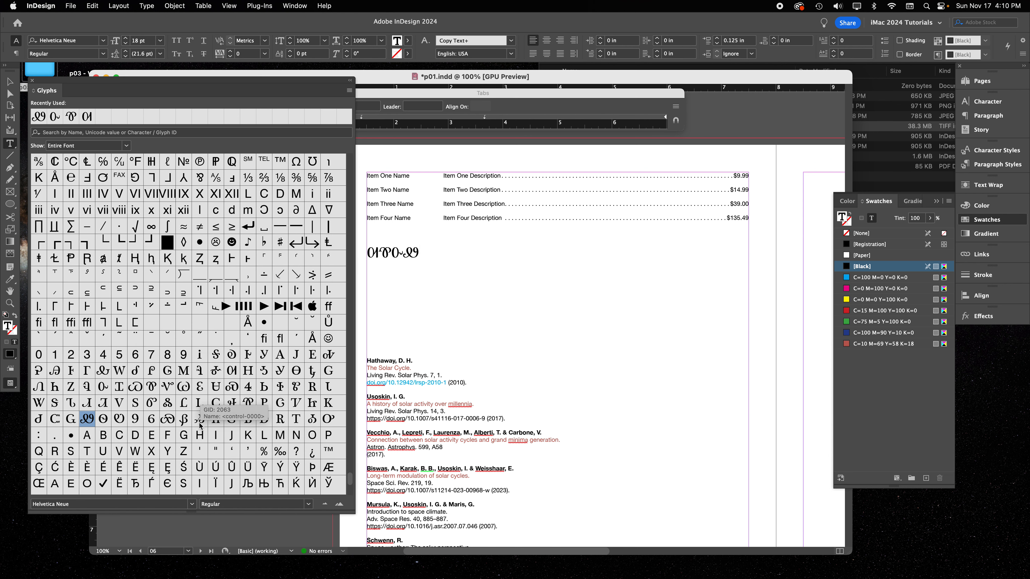
pyautogui.scroll(5, 218, 424)
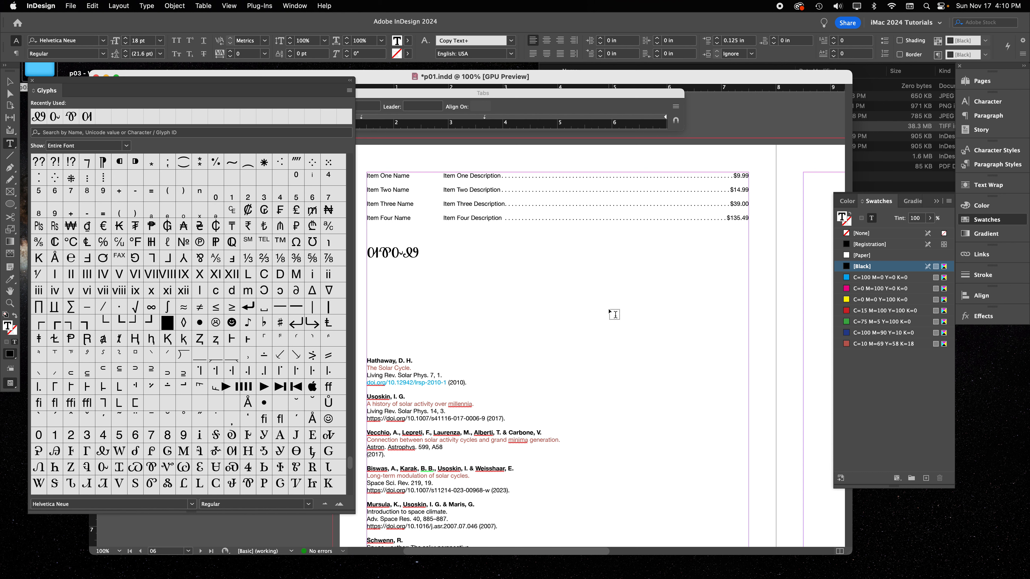
# Finish the text editing and close the glyph set and the tab ruler
pyautogui.press('Escape')
pyautogui.click(826, 137)
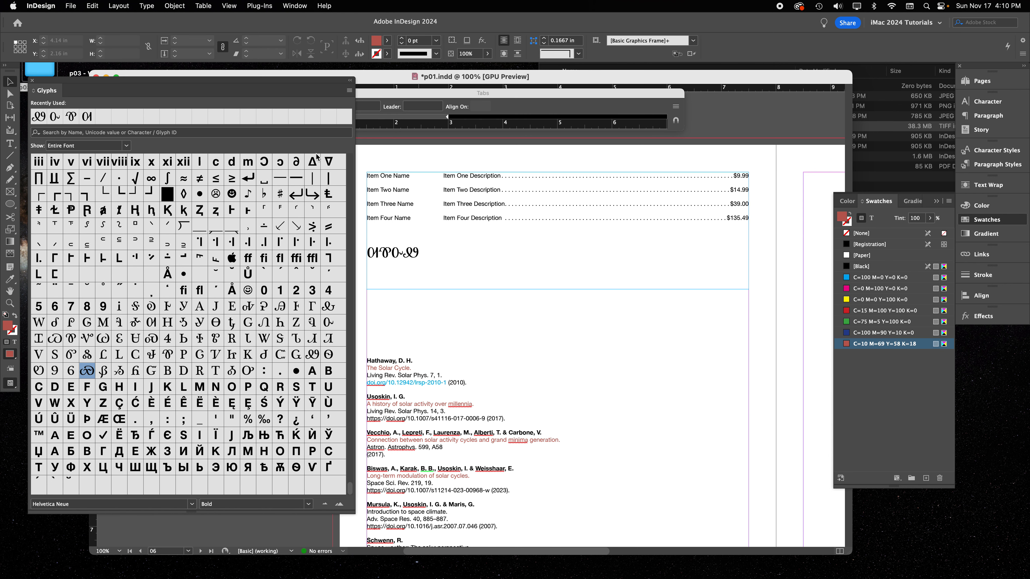
pyautogui.click(32, 83)
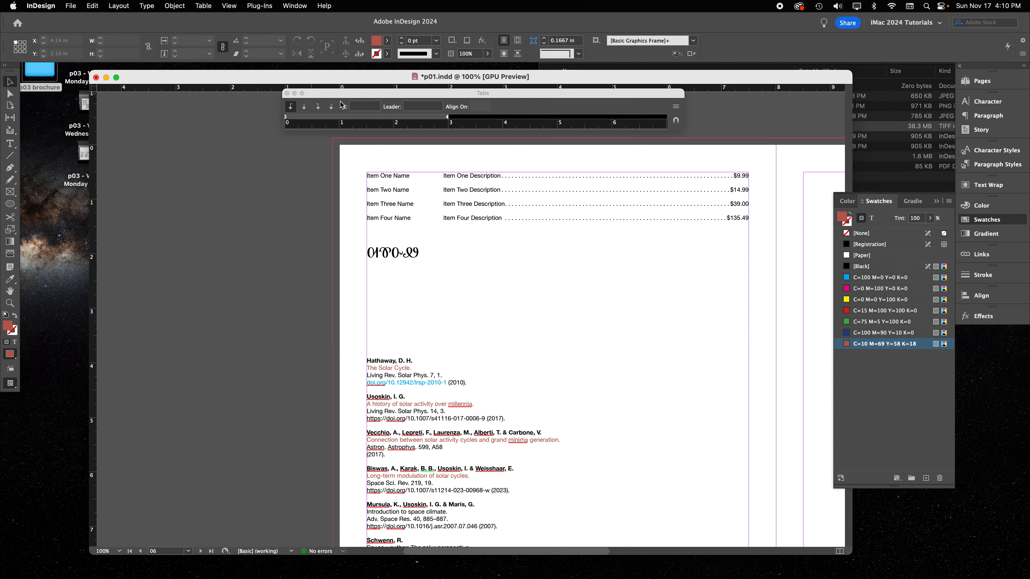
pyautogui.click(289, 95)
# Go to the 04–05 spread at 50% zoom and display the document's page thumbnails
pyautogui.click(493, 267)
pyautogui.press('super+minus')
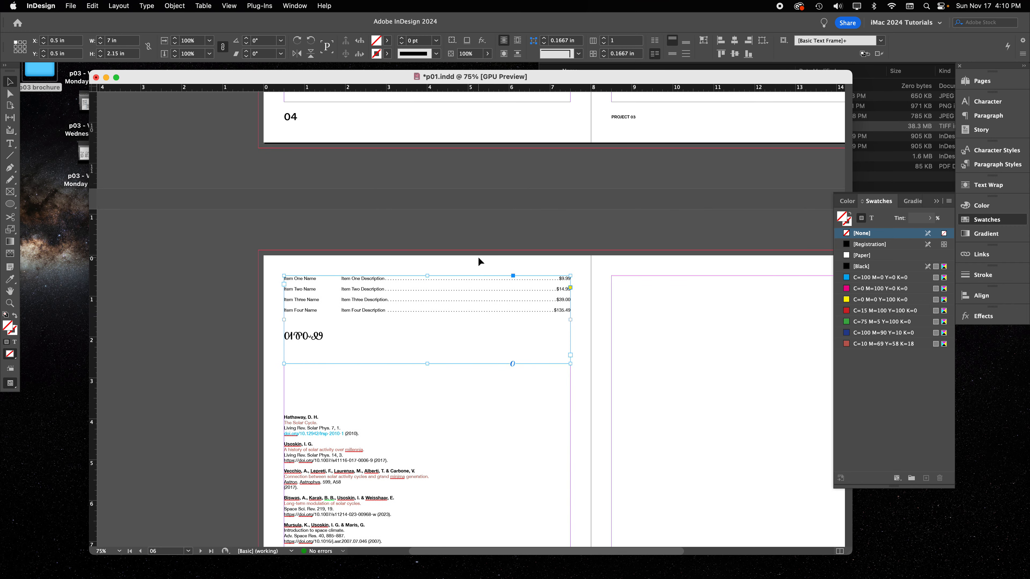
pyautogui.scroll(5, 478, 257)
pyautogui.scroll(3, 478, 258)
pyautogui.press('super+minus')
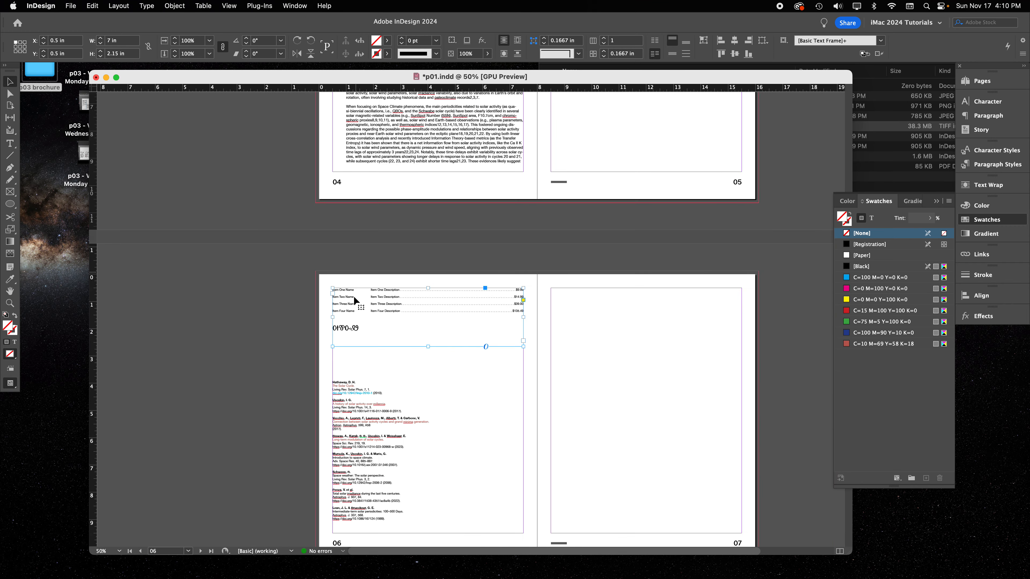
pyautogui.click(285, 200)
pyautogui.scroll(5, 318, 197)
pyautogui.scroll(3, 320, 200)
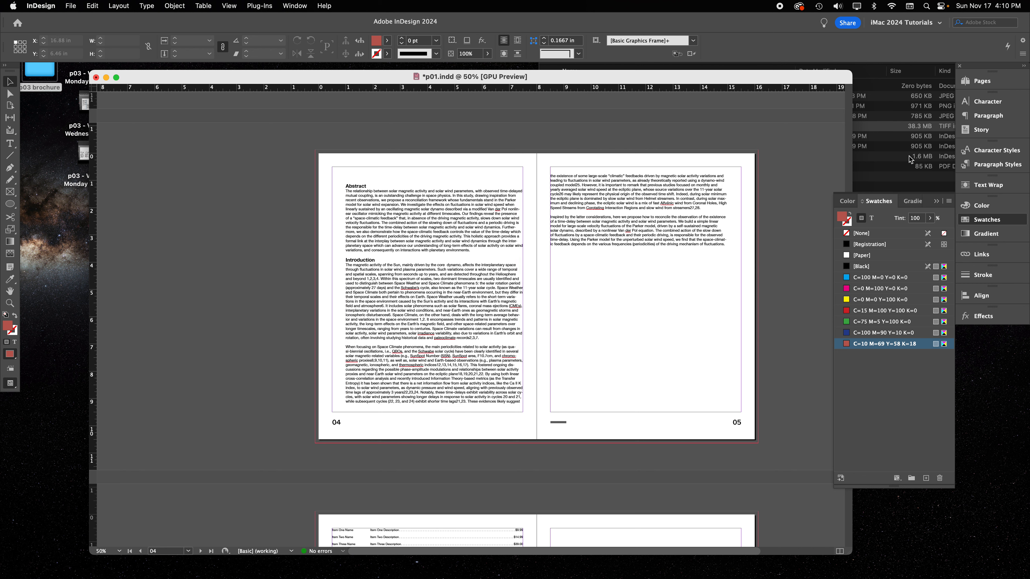
pyautogui.click(986, 81)
pyautogui.click(881, 183)
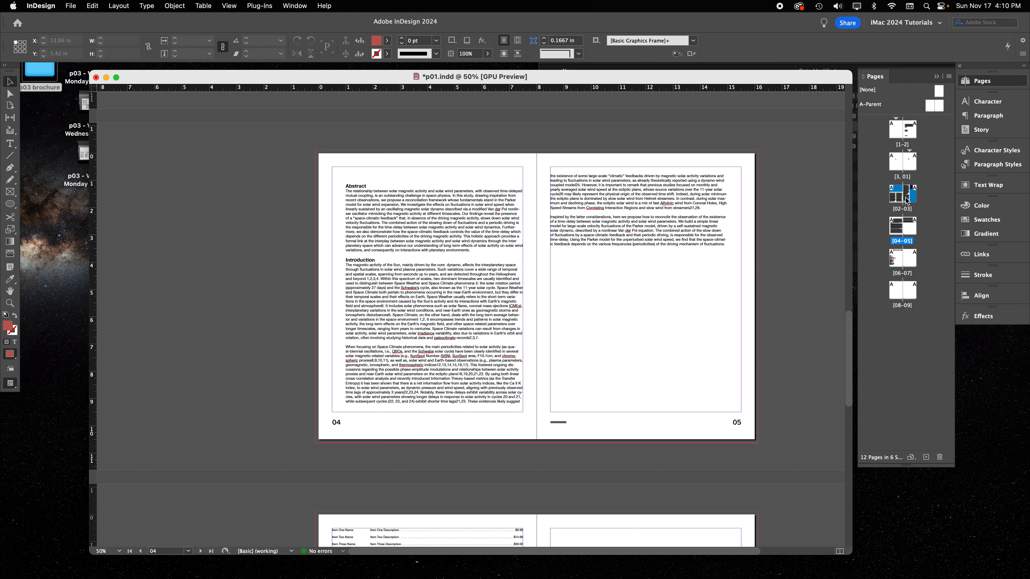
pyautogui.click(897, 225)
# Try to add an extra A-Parent page at the front of the 02–03 spread
pyautogui.moveTo(929, 108); pyautogui.dragTo(888, 200)
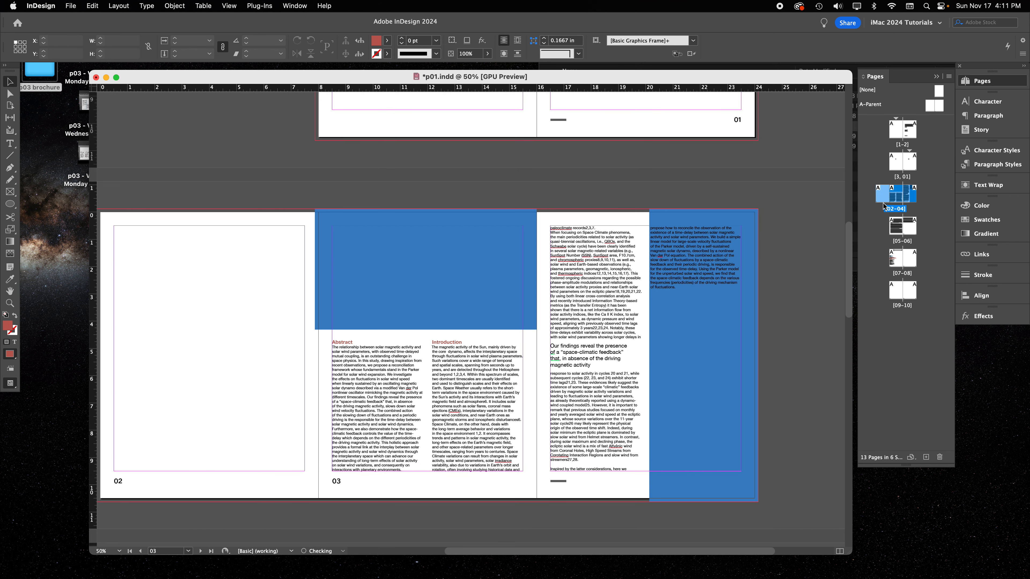
pyautogui.doubleClick(888, 229)
pyautogui.moveTo(888, 230); pyautogui.dragTo(872, 217)
pyautogui.press('super+z')
pyautogui.press('super+z')
# Add an A-Parent page at the front of the 04–05 spread
pyautogui.moveTo(932, 107); pyautogui.dragTo(888, 234)
pyautogui.moveTo(301, 303); pyautogui.dragTo(351, 272)
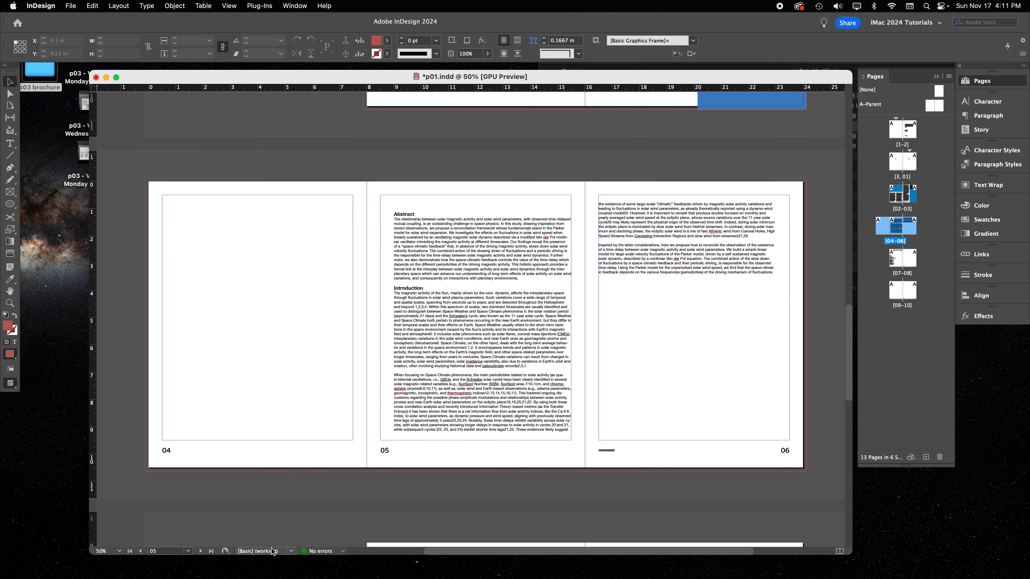
# Give the added page 04 a custom page size named "half page" with a width of 4 in
pyautogui.click(883, 243)
pyautogui.click(885, 230)
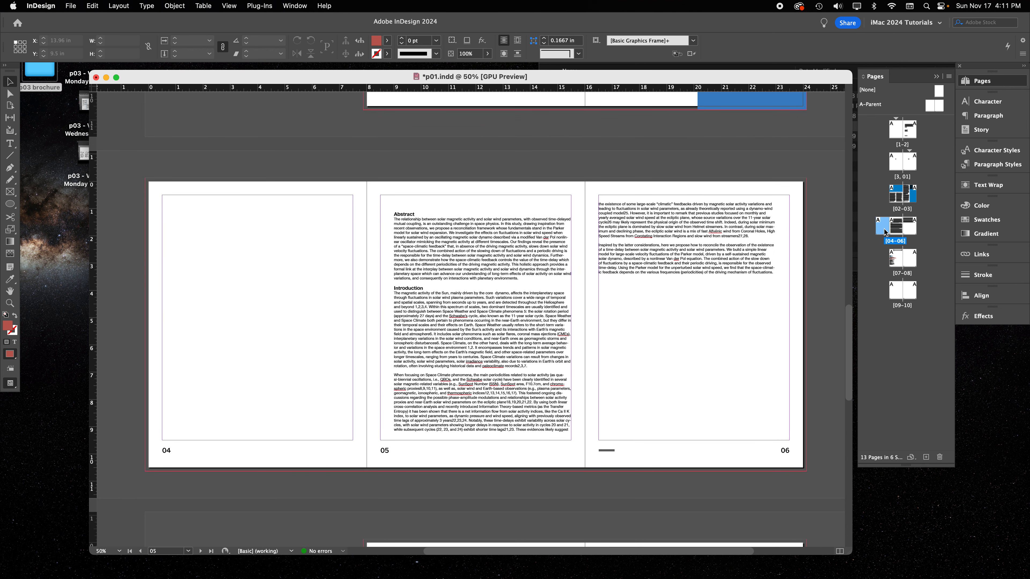
pyautogui.click(912, 459)
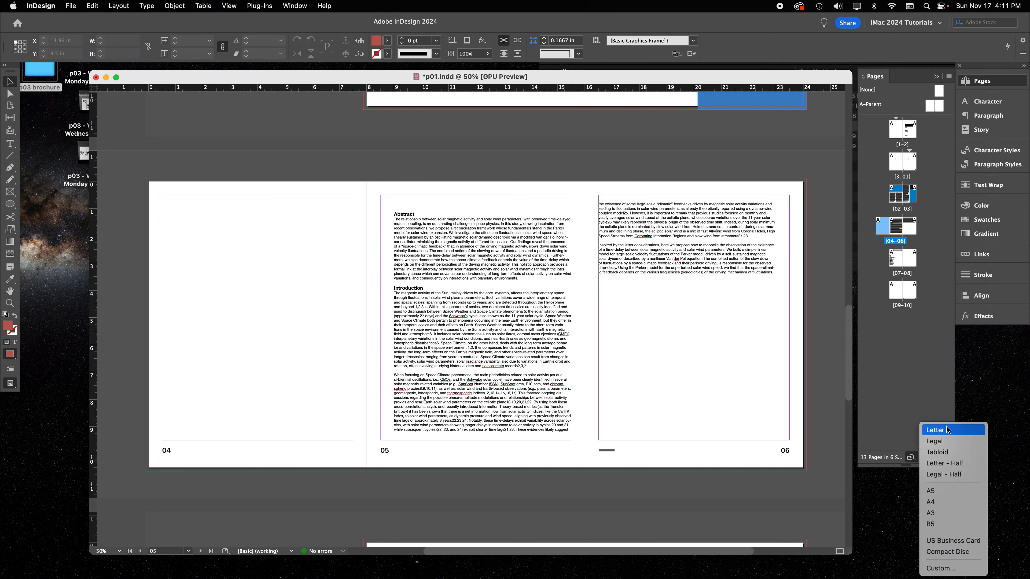
pyautogui.click(961, 569)
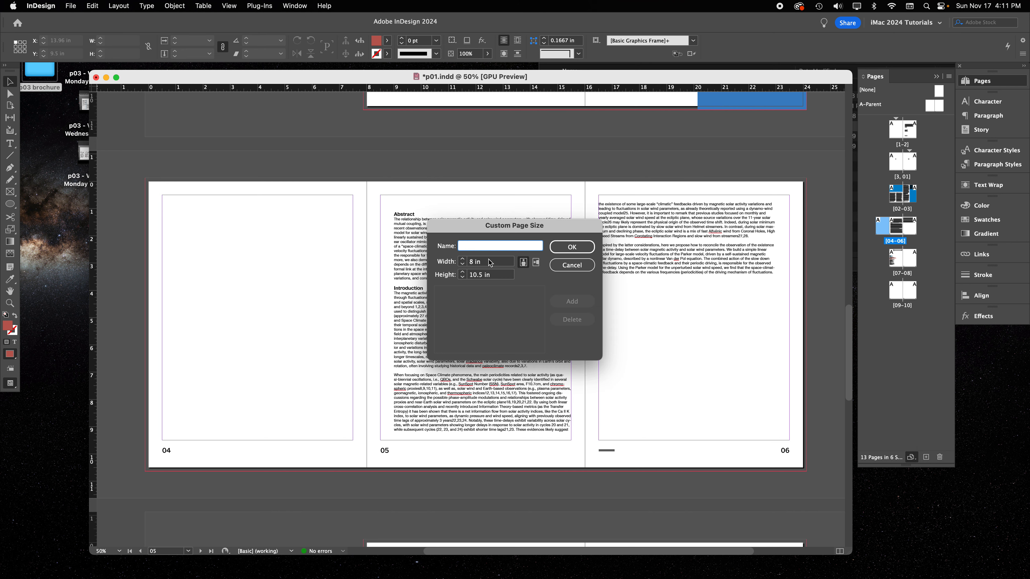
pyautogui.doubleClick(472, 262)
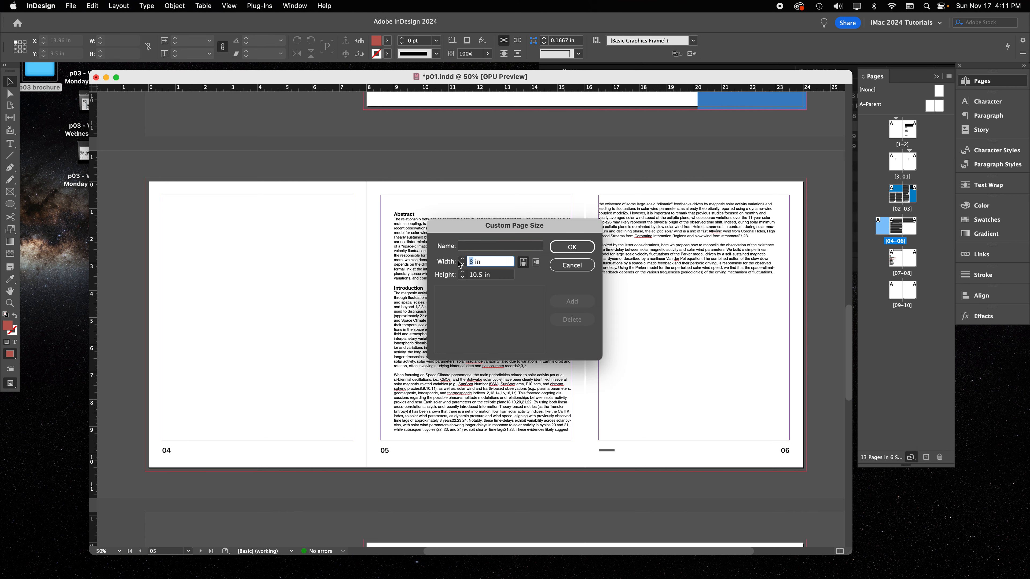
pyautogui.write('4')
pyautogui.click(478, 245)
pyautogui.write('half page')
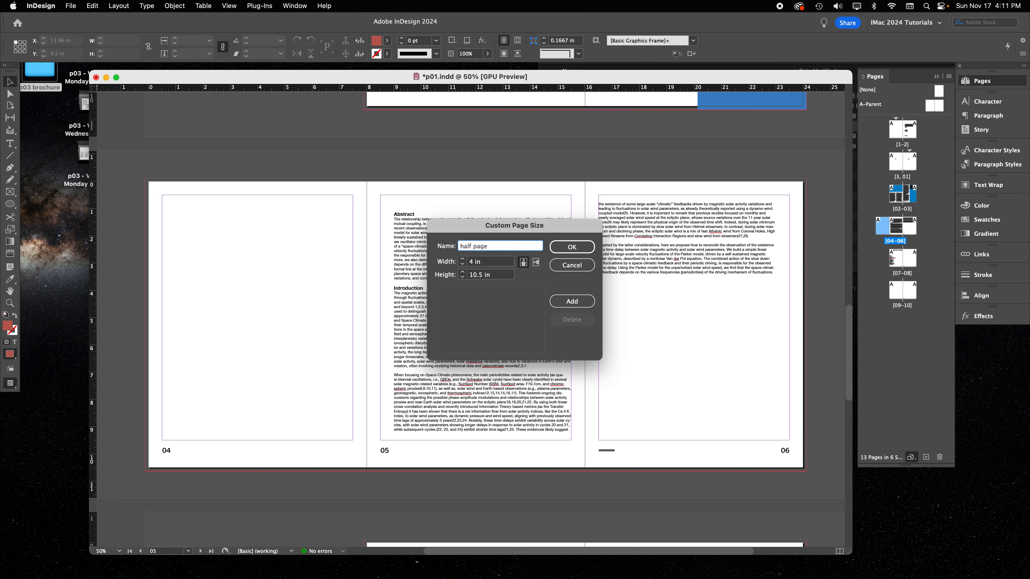
pyautogui.click(580, 249)
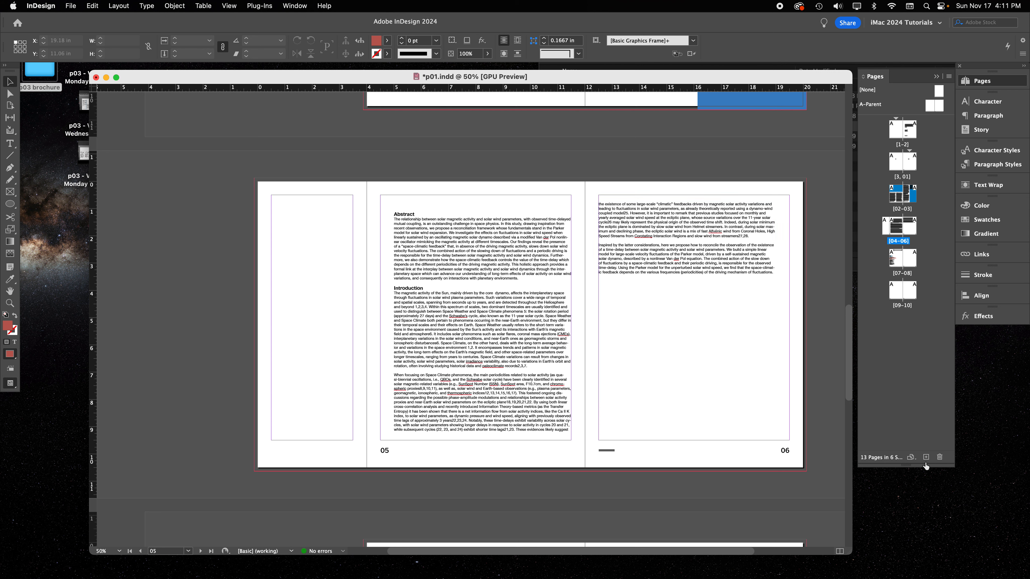
# Examine the 04–06 spread with its half-width page and compare it with the 02–03 spread
pyautogui.click(69, 5)
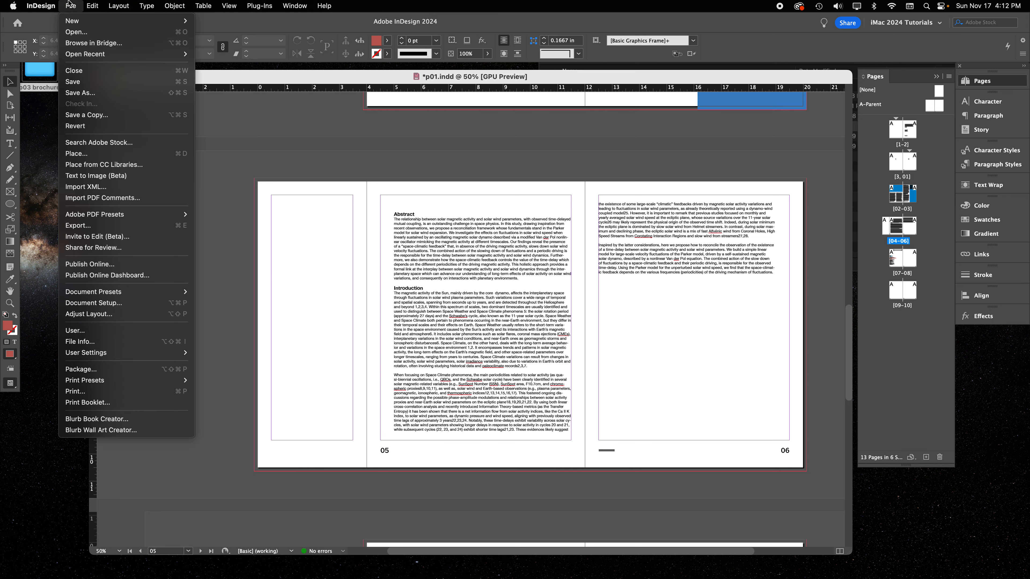
pyautogui.click(327, 205)
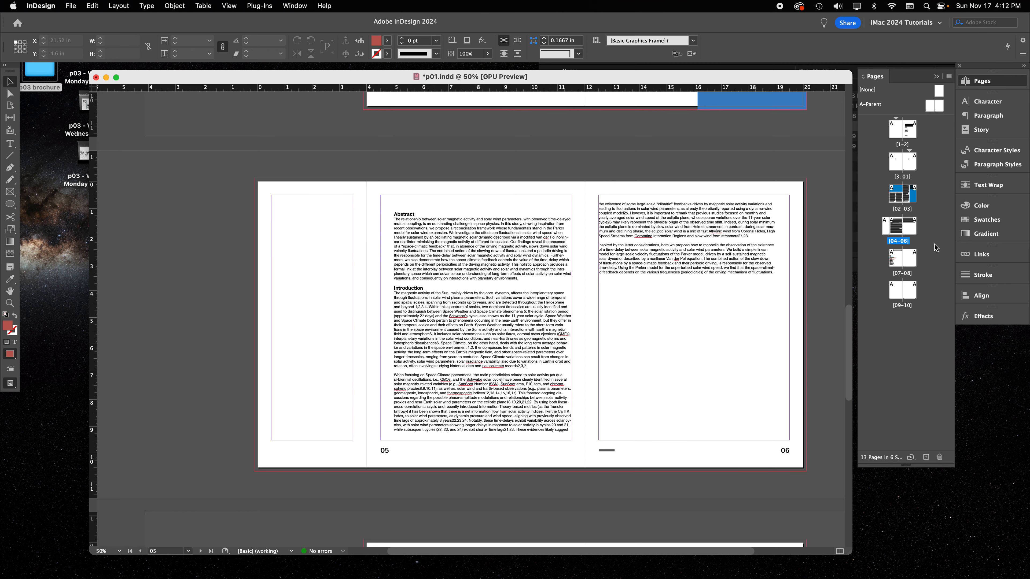
pyautogui.hscroll(3, 745, 229)
pyautogui.scroll(5, 720, 230)
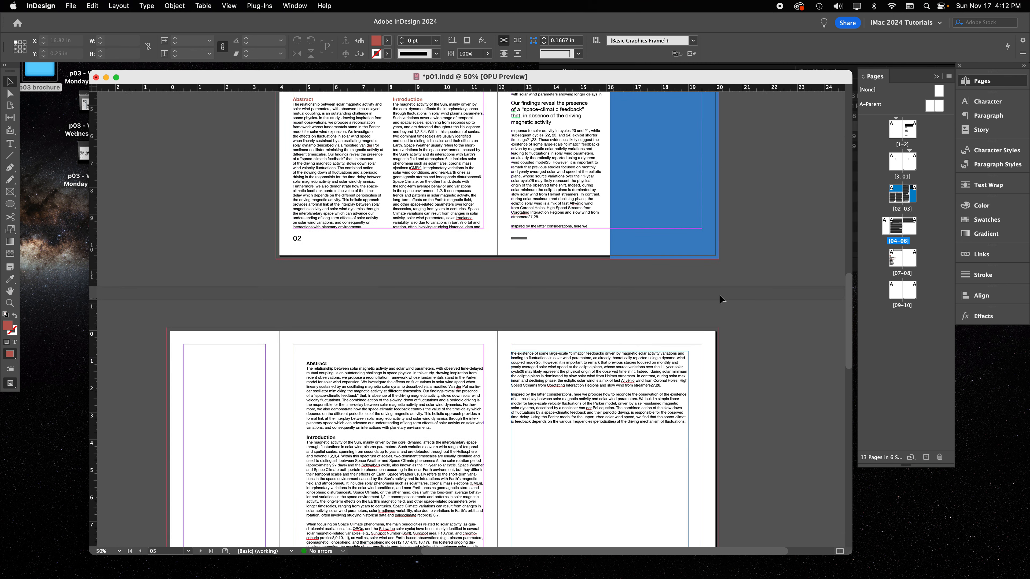
pyautogui.scroll(3, 720, 298)
pyautogui.scroll(3, 722, 300)
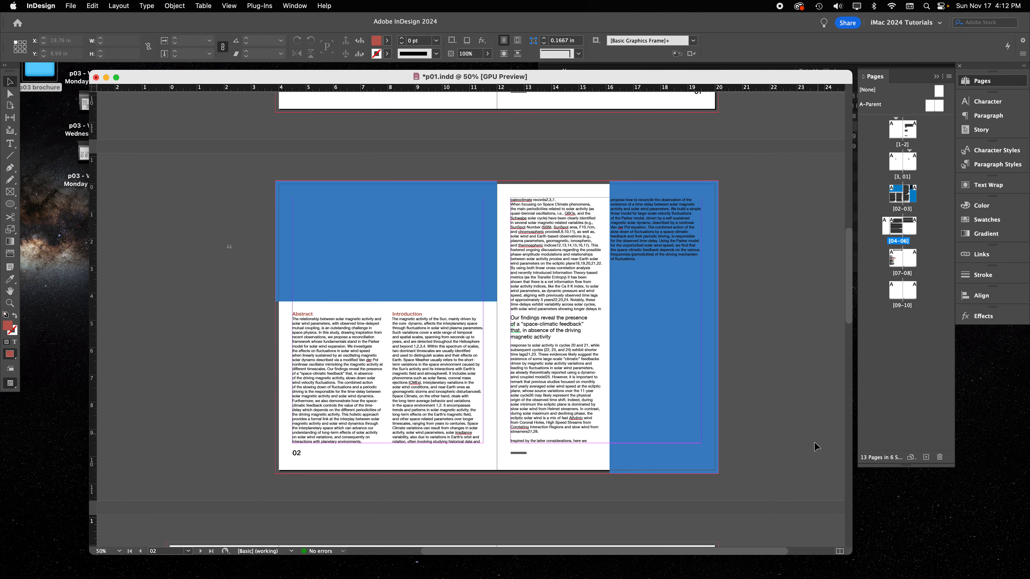
pyautogui.scroll(-6, 761, 342)
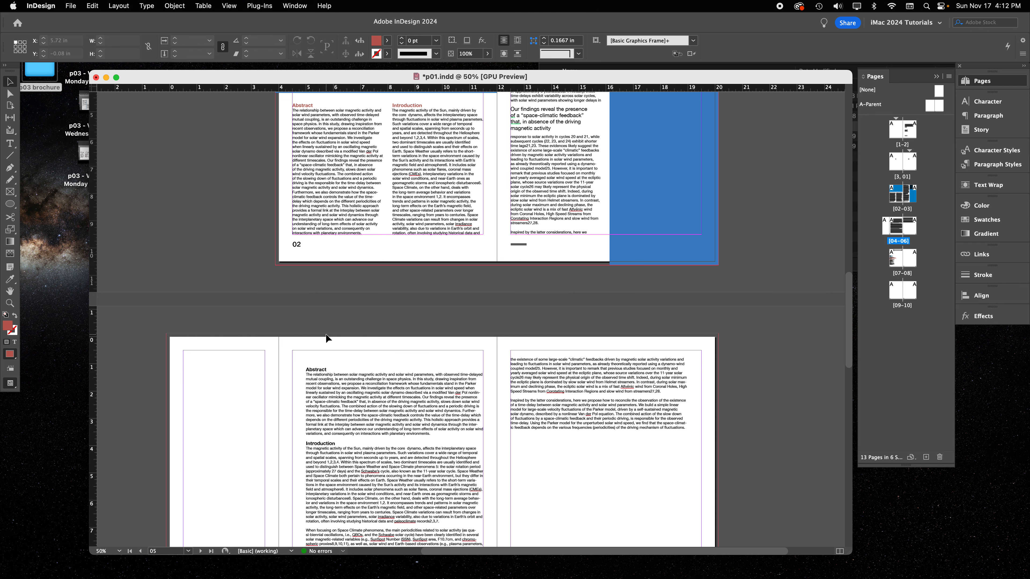
pyautogui.scroll(-2, 326, 333)
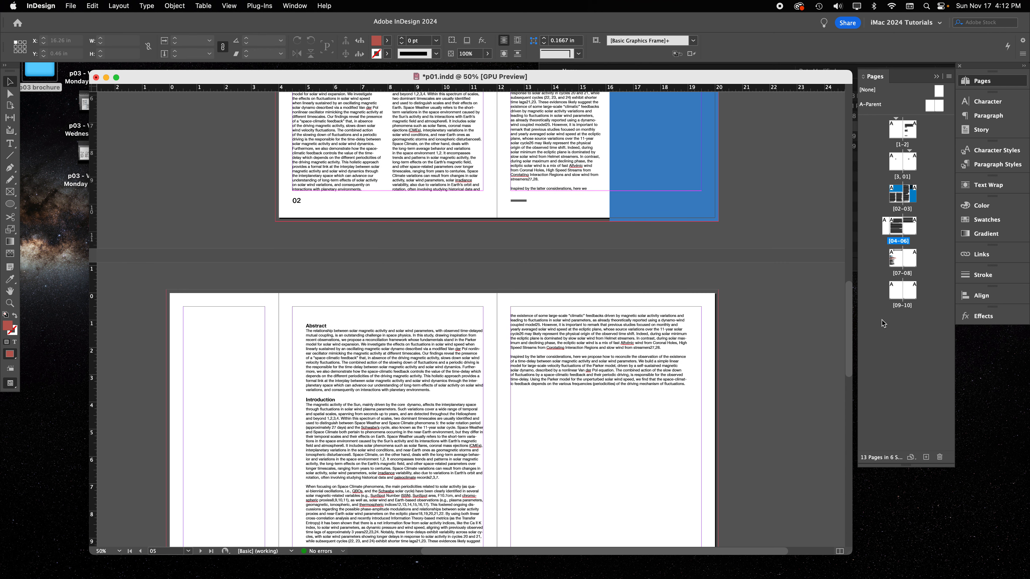
# Replace the half-width page with a full-size A-Parent page and add another A-Parent page at the end of that spread
pyautogui.click(939, 457)
pyautogui.moveTo(930, 106); pyautogui.dragTo(886, 233)
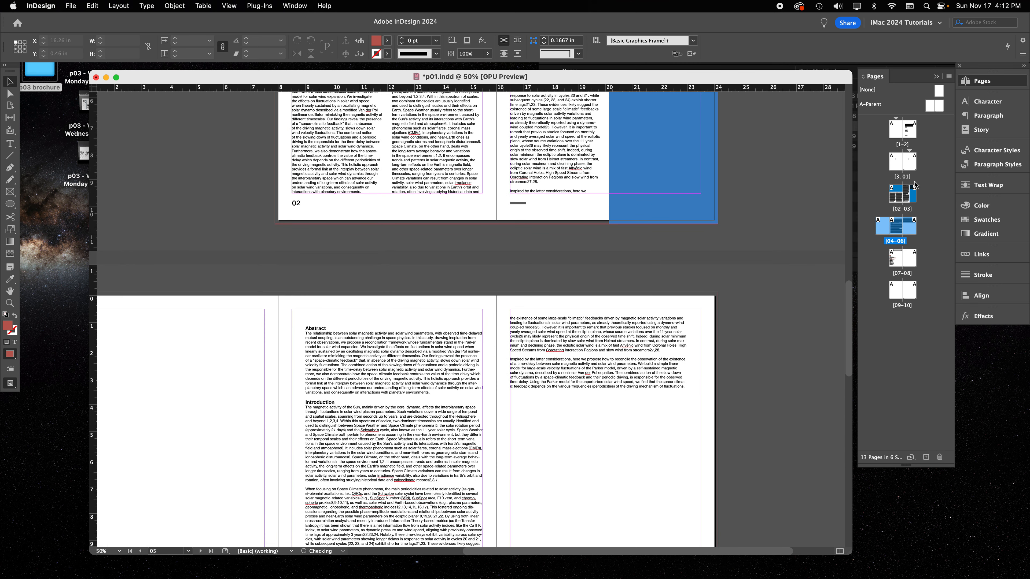
pyautogui.moveTo(930, 109); pyautogui.dragTo(919, 232)
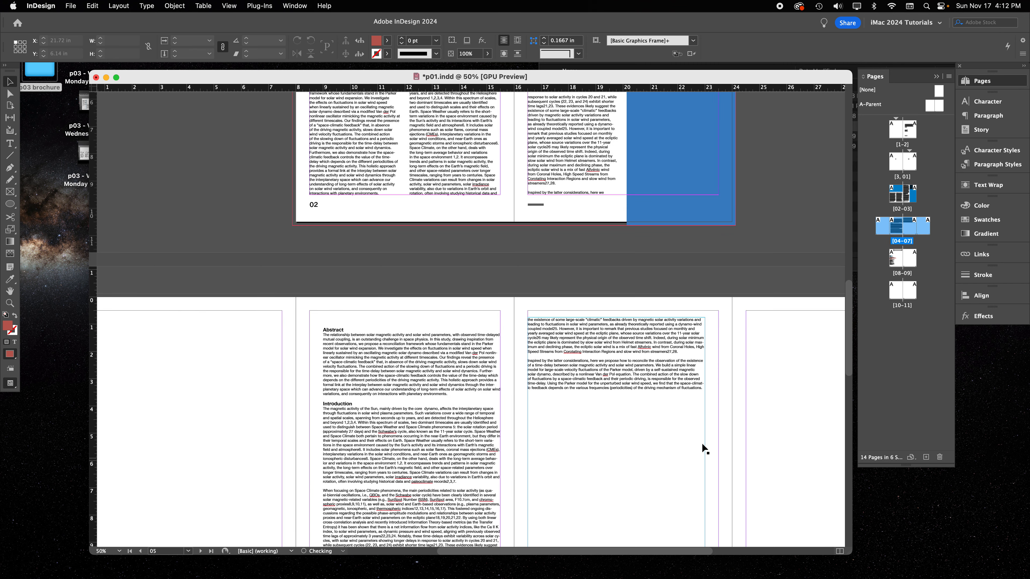
pyautogui.hscroll(5, 726, 428)
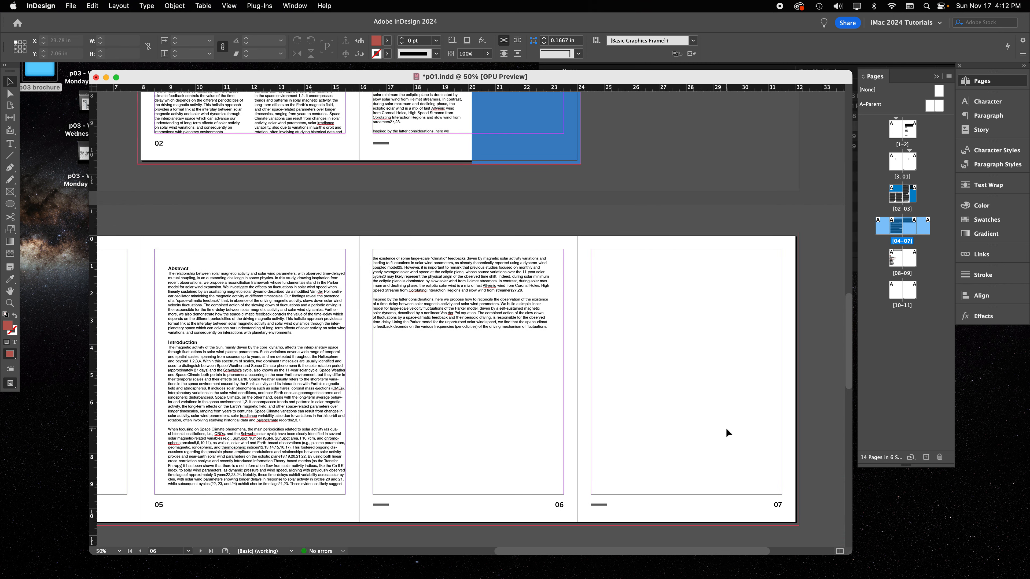
pyautogui.hscroll(-5, 431, 439)
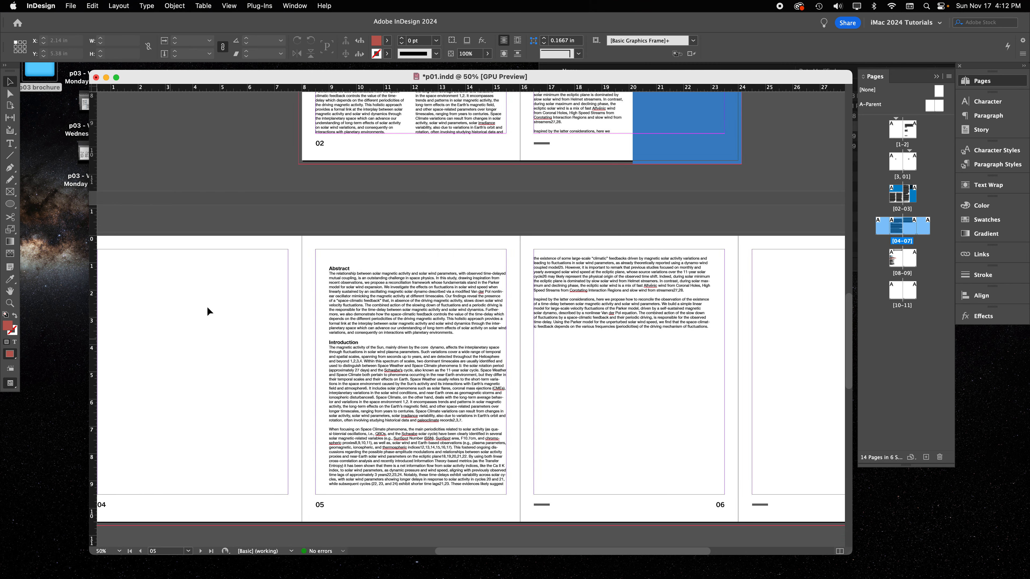